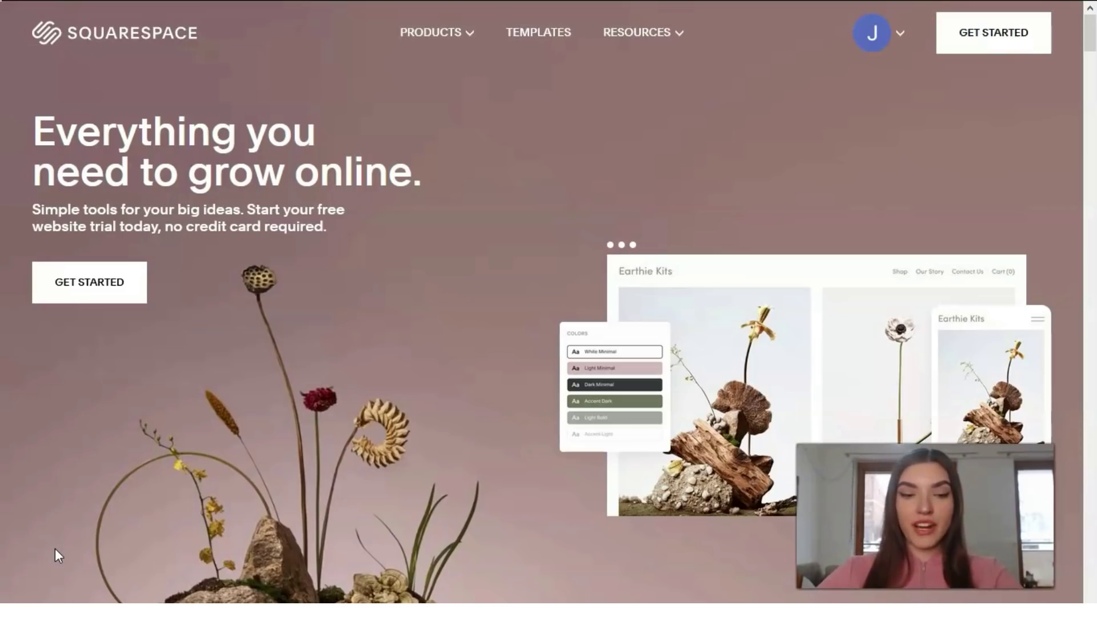
Open the template gallery filtered to Popular Designs and scroll through the grid.
{"action": "left_click", "coordinate": [46, 580]}
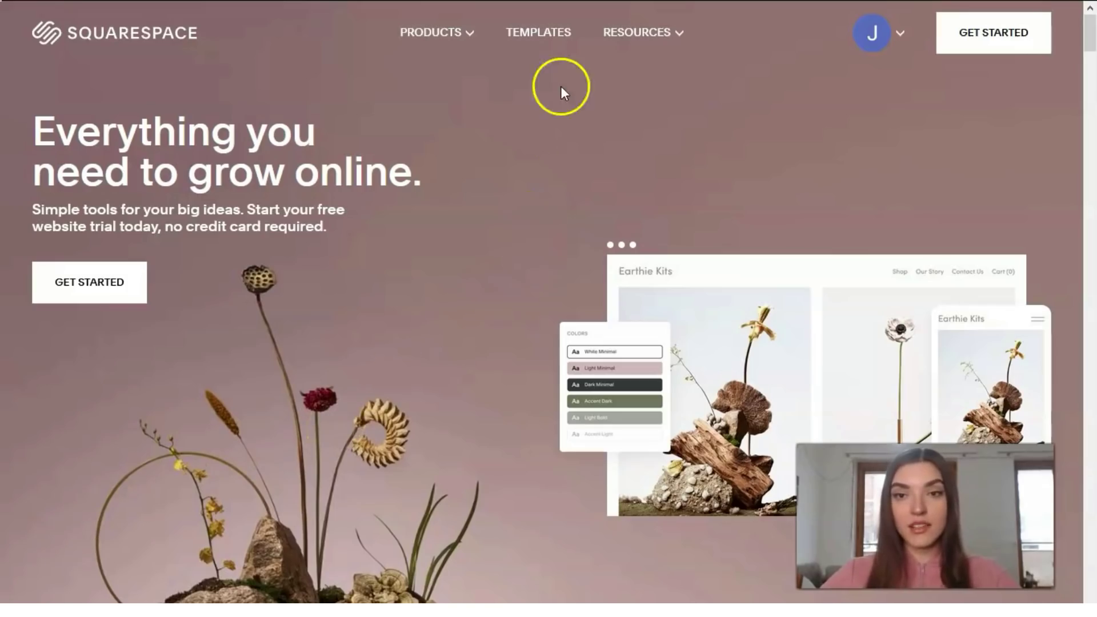
{"action": "left_click", "coordinate": [546, 39]}
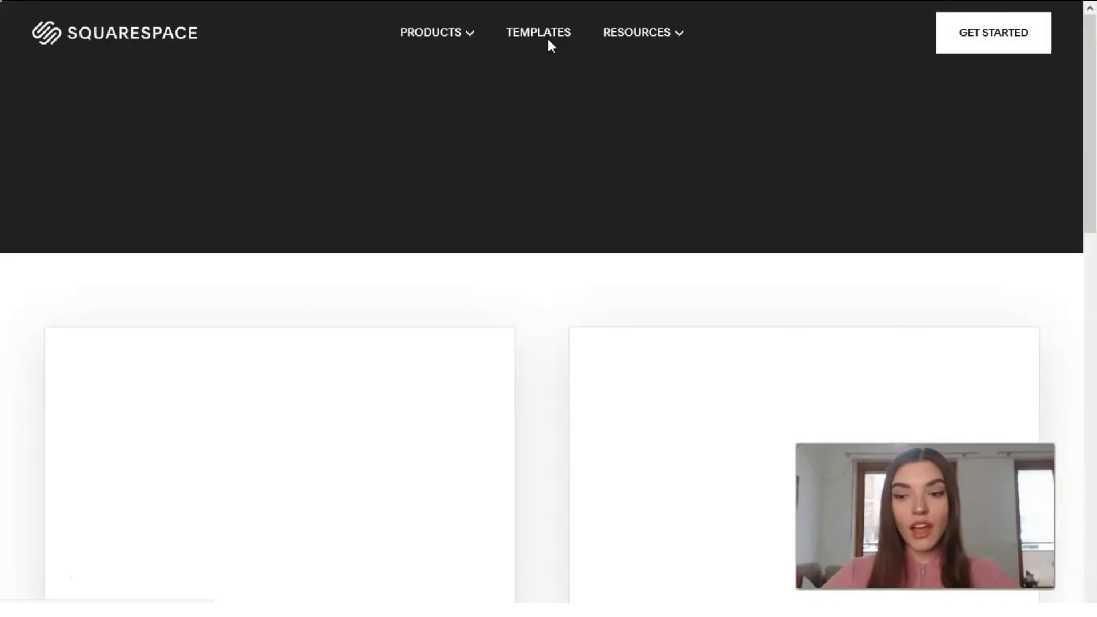
{"action": "left_click", "coordinate": [505, 216]}
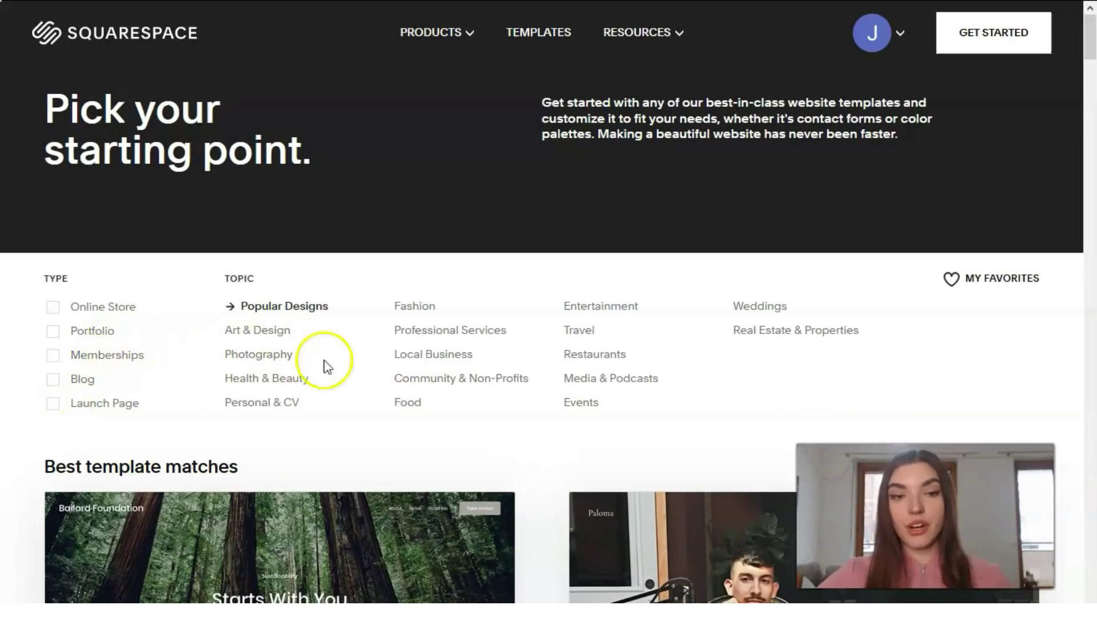
{"action": "scroll", "coordinate": [430, 392], "scroll_direction": "down", "scroll_amount": 4}
{"action": "scroll", "coordinate": [428, 392], "scroll_direction": "down", "scroll_amount": 6}
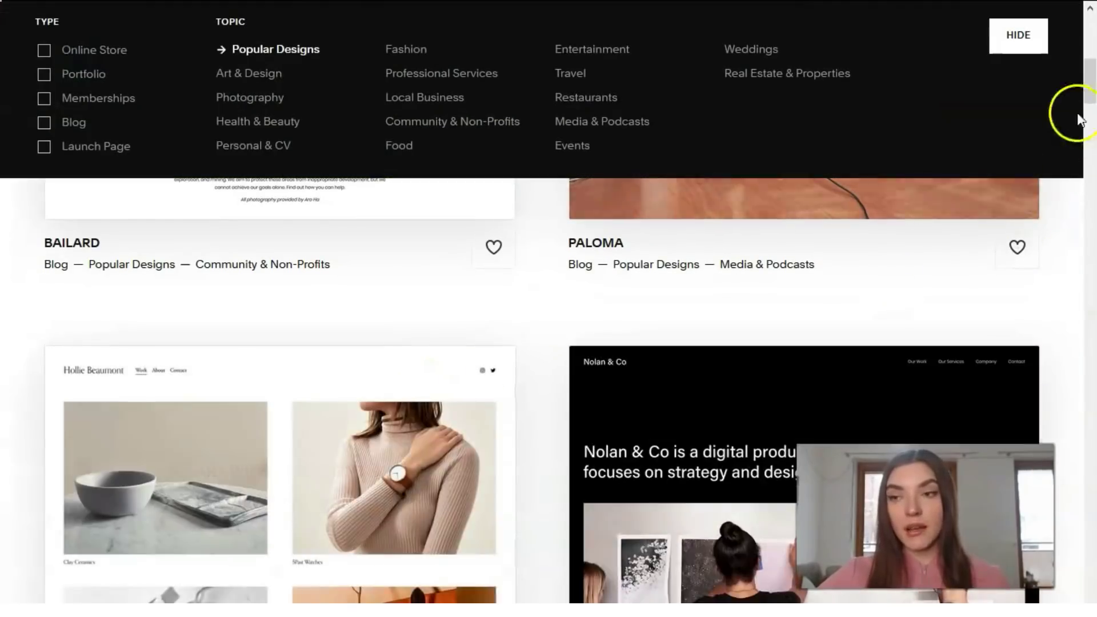
{"action": "scroll", "coordinate": [693, 338], "scroll_direction": "down", "scroll_amount": 15}
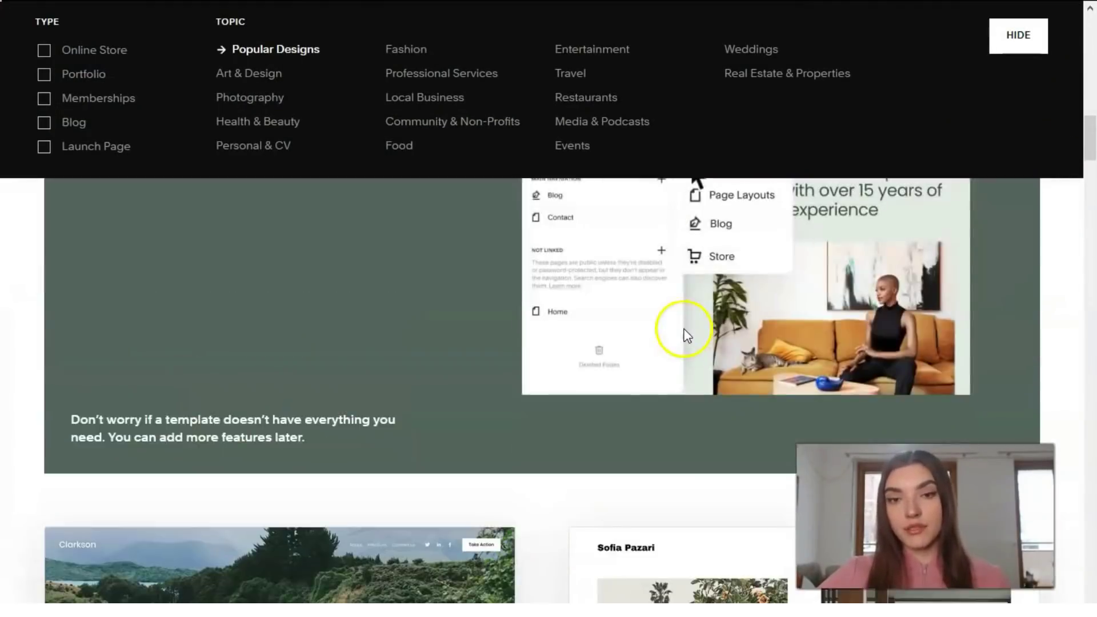
{"action": "scroll", "coordinate": [686, 334], "scroll_direction": "down", "scroll_amount": 6}
Hide the filter bar and scroll down to the Wycoff celebration template.
{"action": "left_click", "coordinate": [1009, 38]}
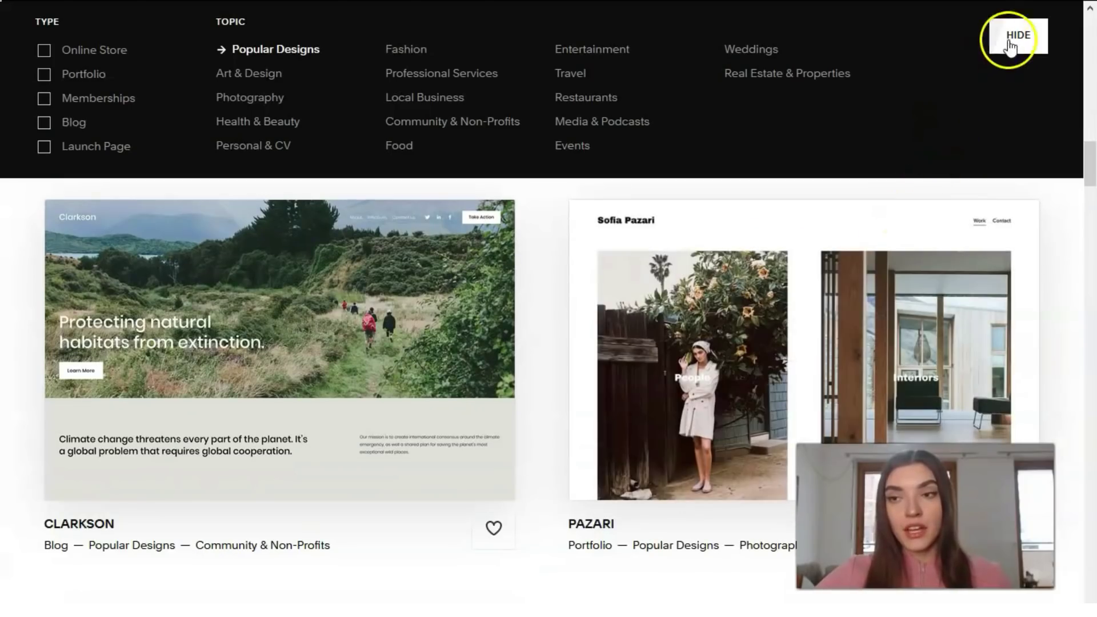
{"action": "scroll", "coordinate": [568, 400], "scroll_direction": "down", "scroll_amount": 14}
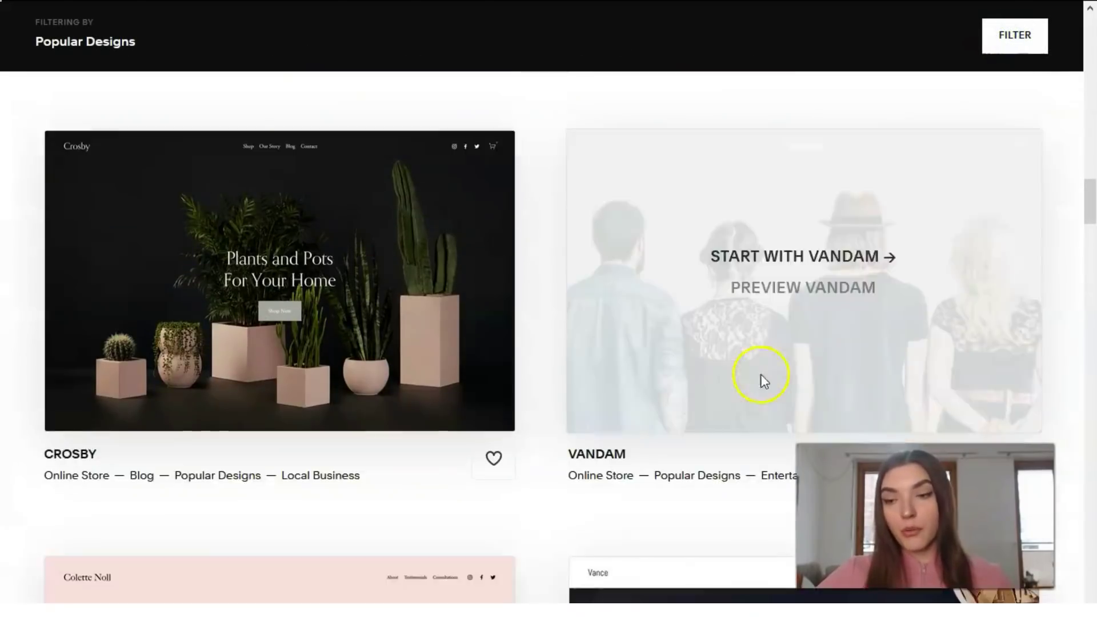
{"action": "scroll", "coordinate": [857, 366], "scroll_direction": "down", "scroll_amount": 3}
{"action": "scroll", "coordinate": [779, 392], "scroll_direction": "down", "scroll_amount": 7}
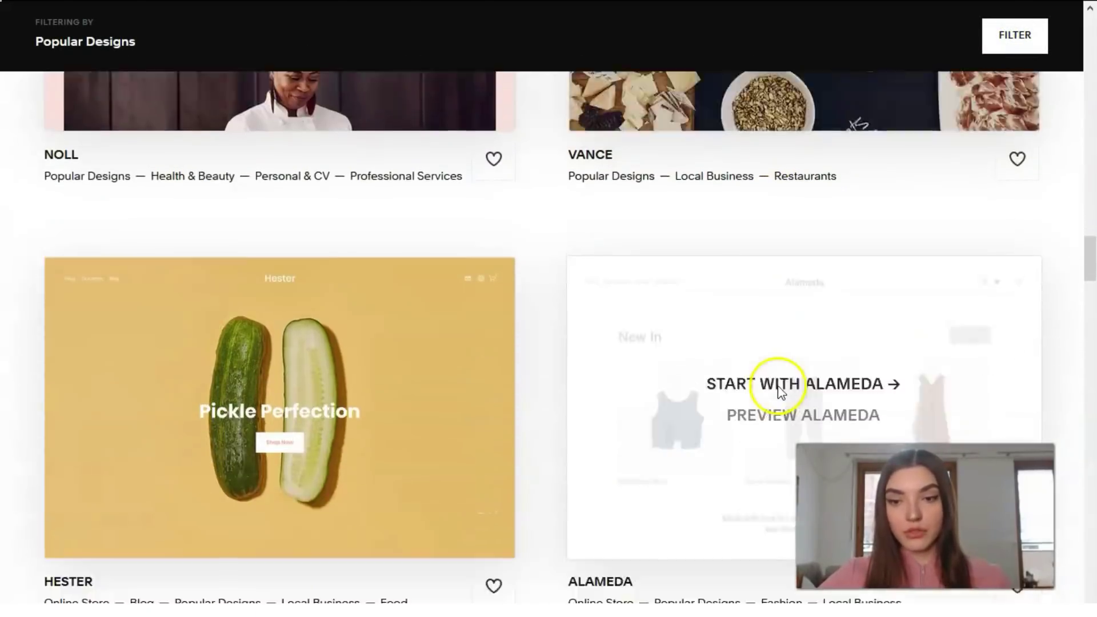
{"action": "scroll", "coordinate": [782, 390], "scroll_direction": "down", "scroll_amount": 17}
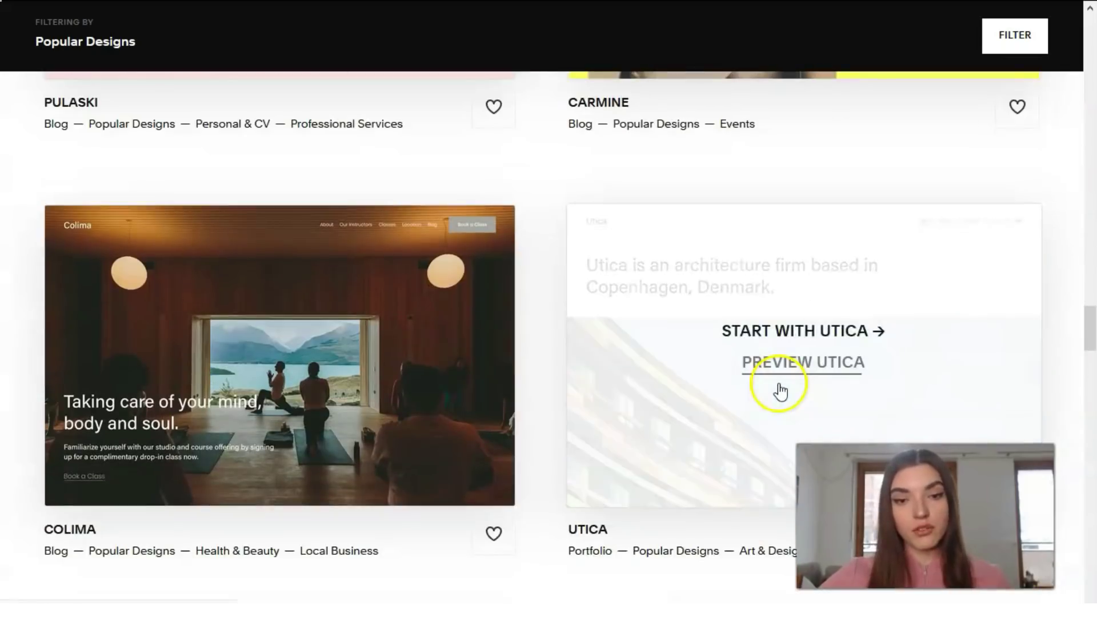
{"action": "scroll", "coordinate": [778, 383], "scroll_direction": "down", "scroll_amount": 4}
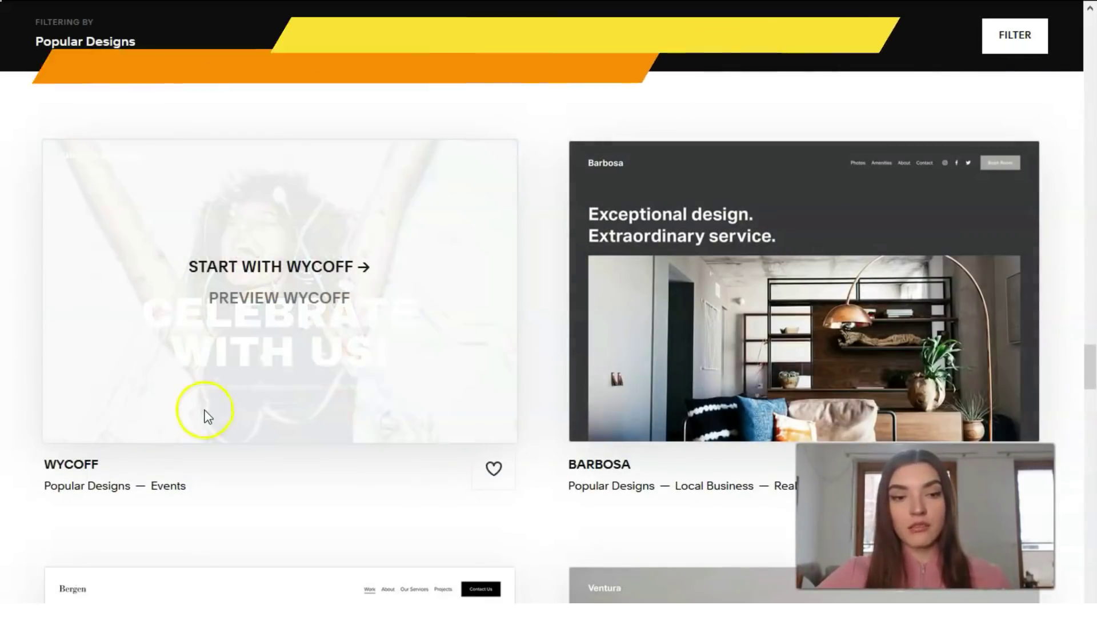
Open the Wycoff template preview and scroll through its desktop layout.
{"action": "left_click", "coordinate": [293, 307]}
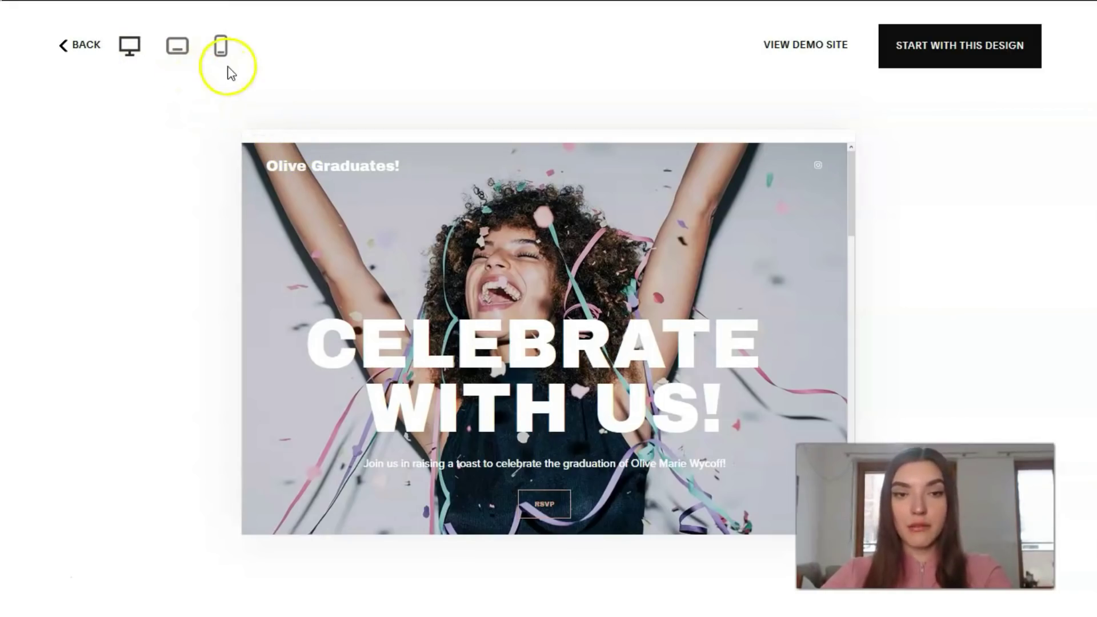
{"action": "scroll", "coordinate": [581, 266], "scroll_direction": "down", "scroll_amount": 8}
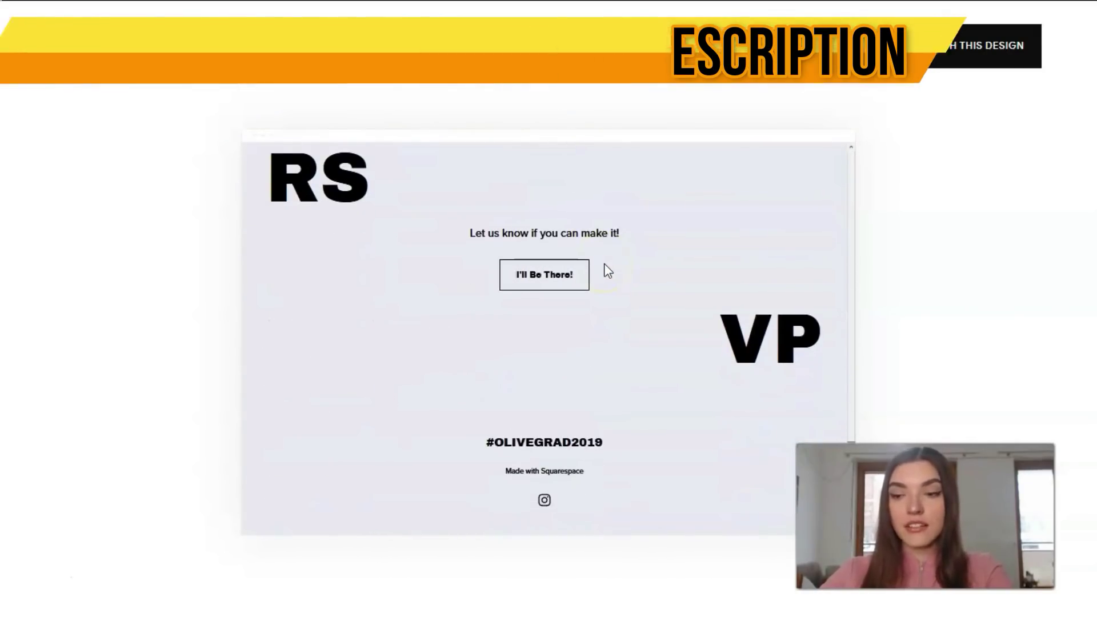
{"action": "scroll", "coordinate": [605, 265], "scroll_direction": "up", "scroll_amount": 15}
{"action": "scroll", "coordinate": [605, 265], "scroll_direction": "up", "scroll_amount": 3}
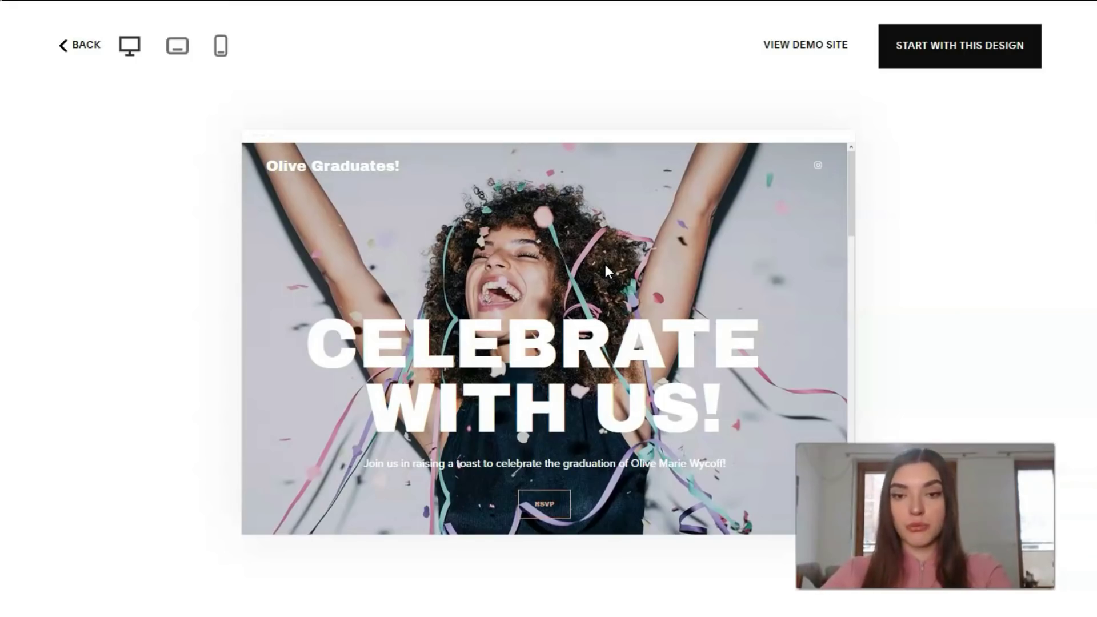
View the Wycoff preview at tablet size, then at phone size.
{"action": "left_click", "coordinate": [187, 51]}
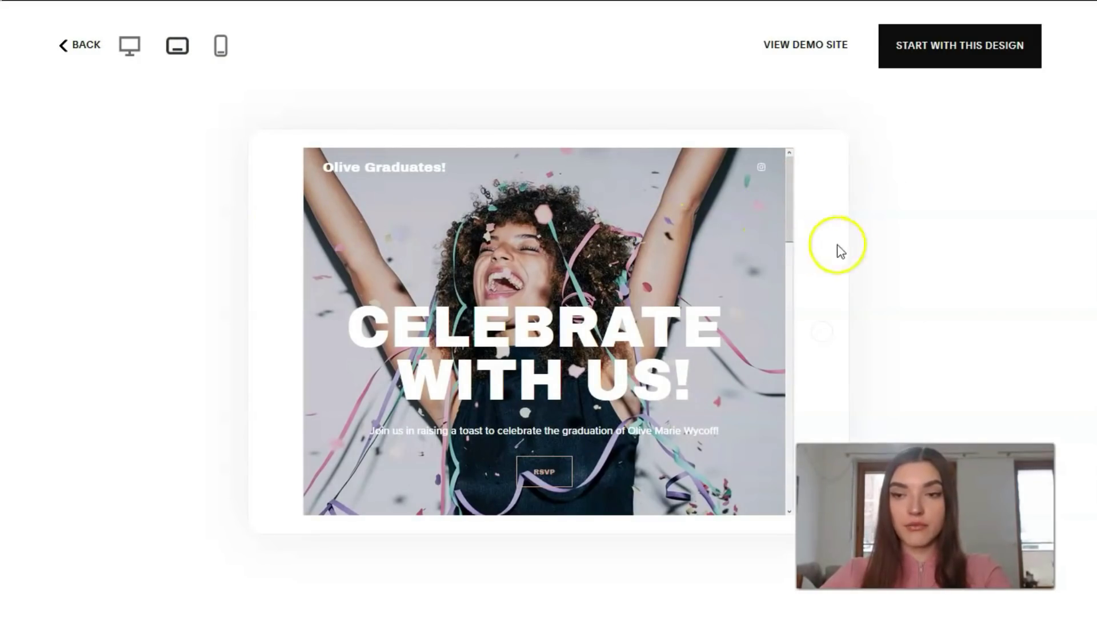
{"action": "scroll", "coordinate": [524, 273], "scroll_direction": "down", "scroll_amount": 1}
{"action": "scroll", "coordinate": [534, 269], "scroll_direction": "down", "scroll_amount": 10}
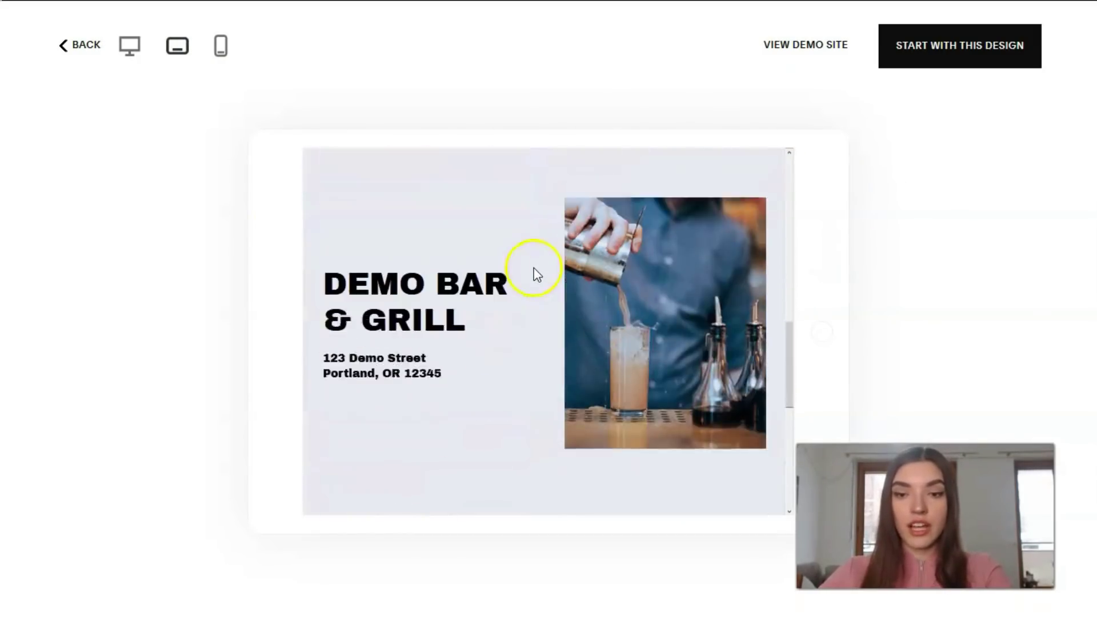
{"action": "scroll", "coordinate": [533, 273], "scroll_direction": "up", "scroll_amount": 8}
{"action": "scroll", "coordinate": [352, 222], "scroll_direction": "up", "scroll_amount": 3}
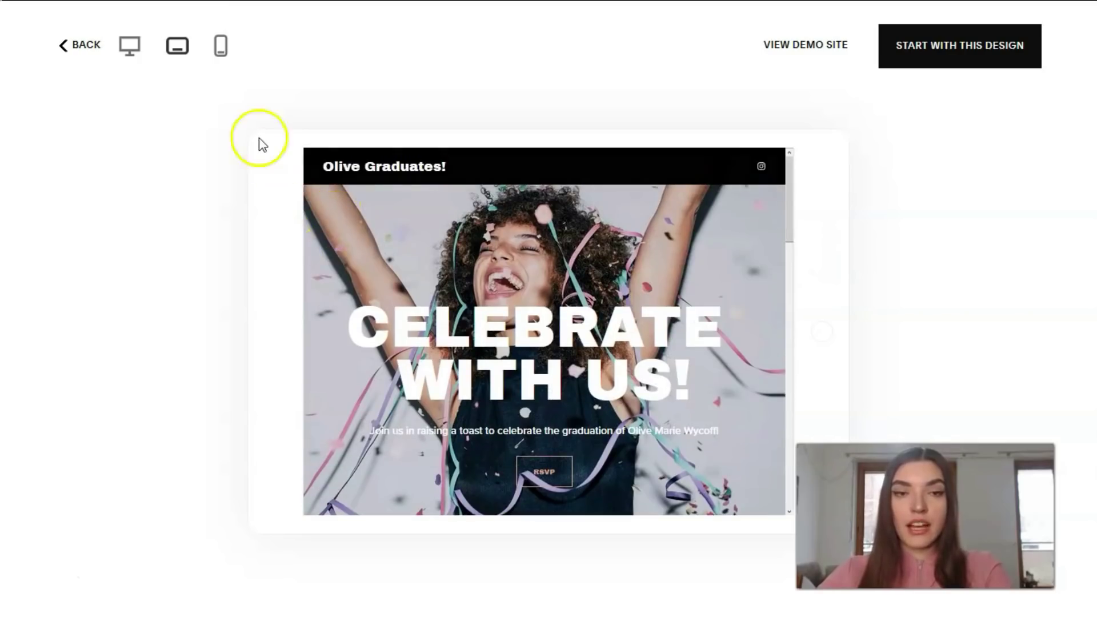
{"action": "left_click", "coordinate": [221, 45]}
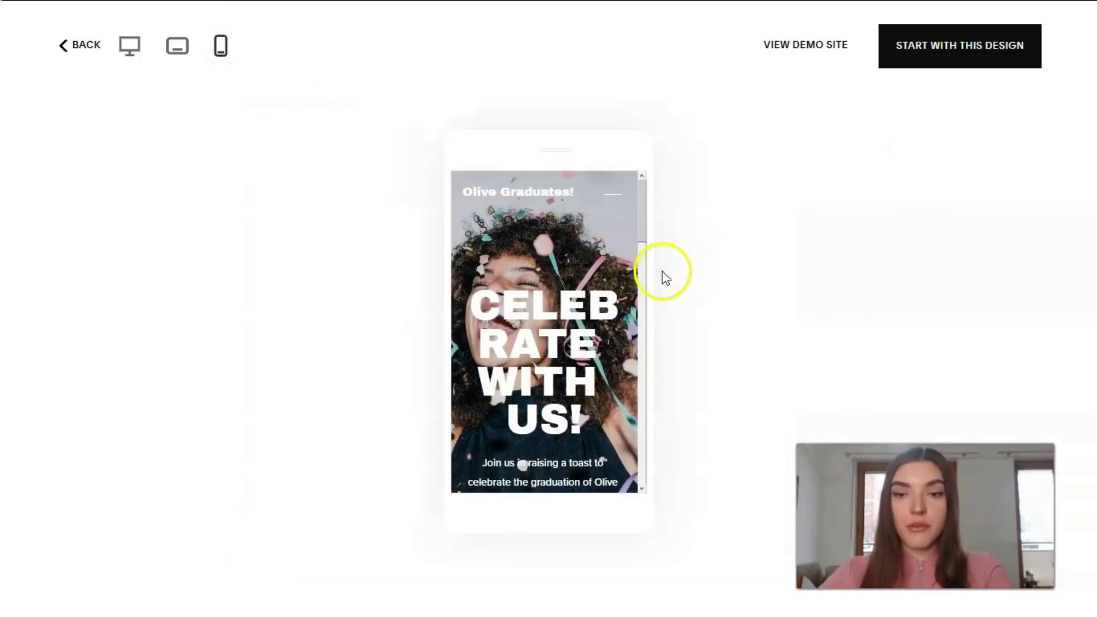
{"action": "left_click_drag", "start_coordinate": [649, 234], "coordinate": [627, 221]}
Start a site with the Wycoff design and show the Main Navigation add-page choices.
{"action": "left_click", "coordinate": [975, 50]}
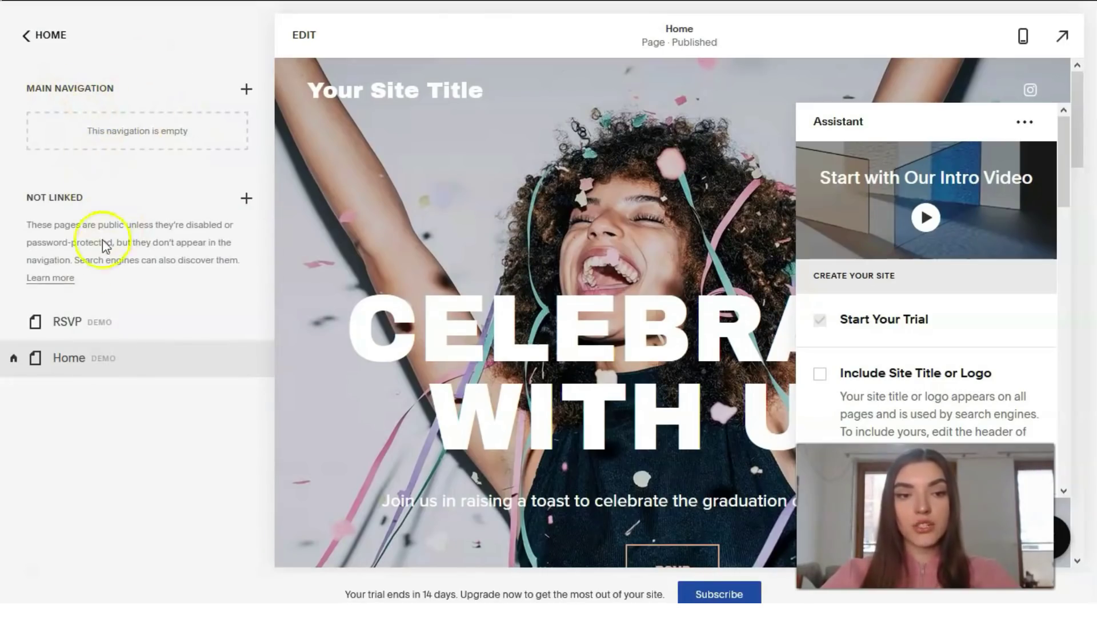
{"action": "left_click", "coordinate": [245, 96]}
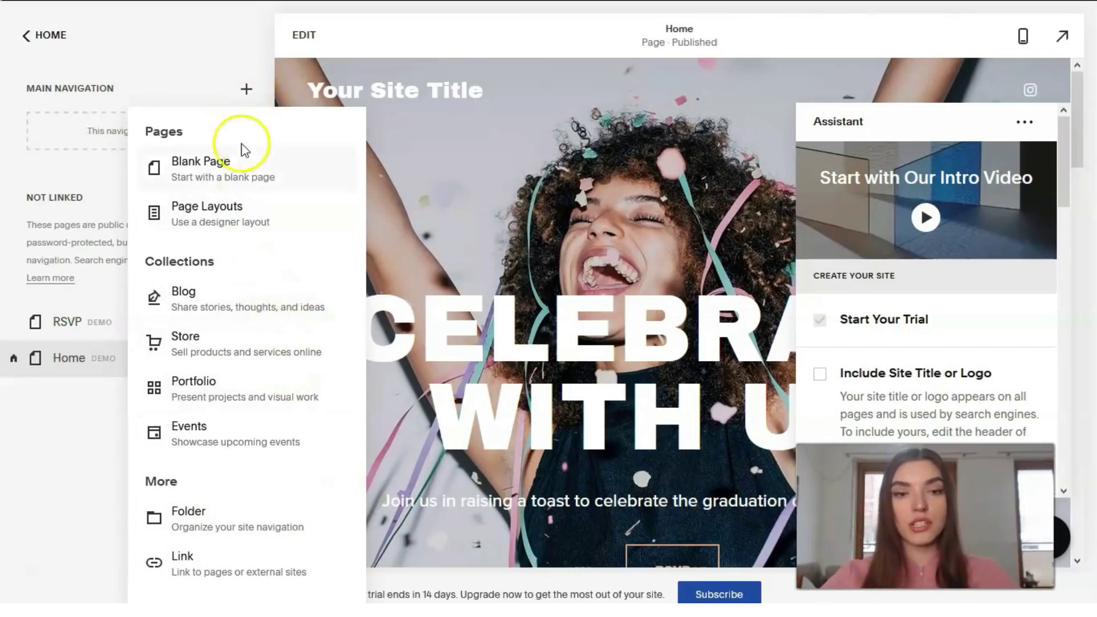
Go from the main menu to Design > Fonts and look over the font settings.
{"action": "left_click", "coordinate": [24, 36]}
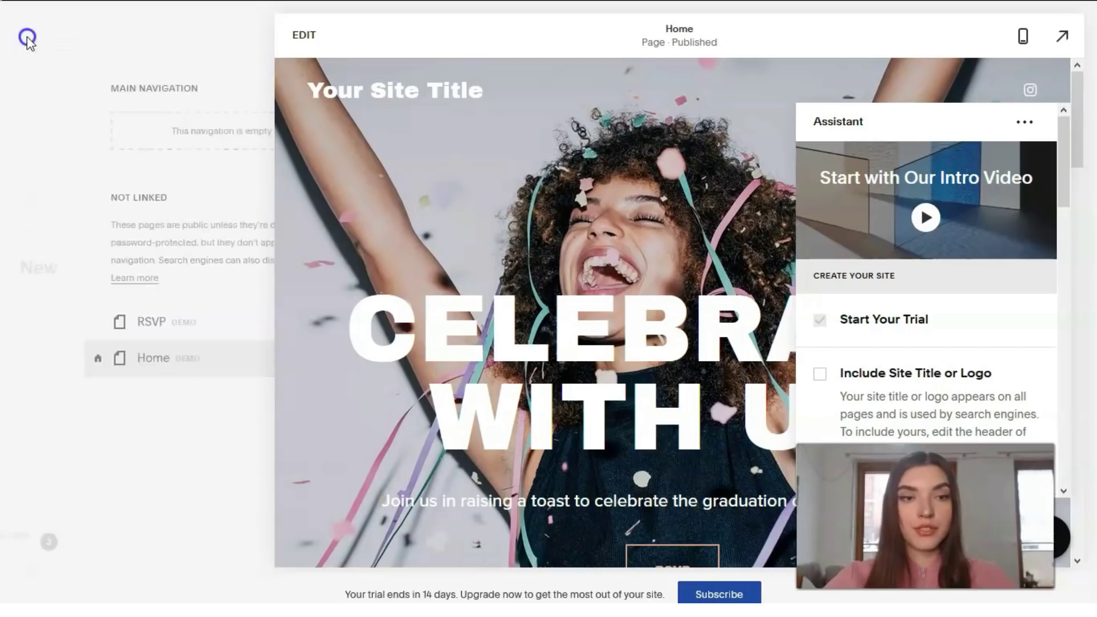
{"action": "left_click", "coordinate": [83, 180]}
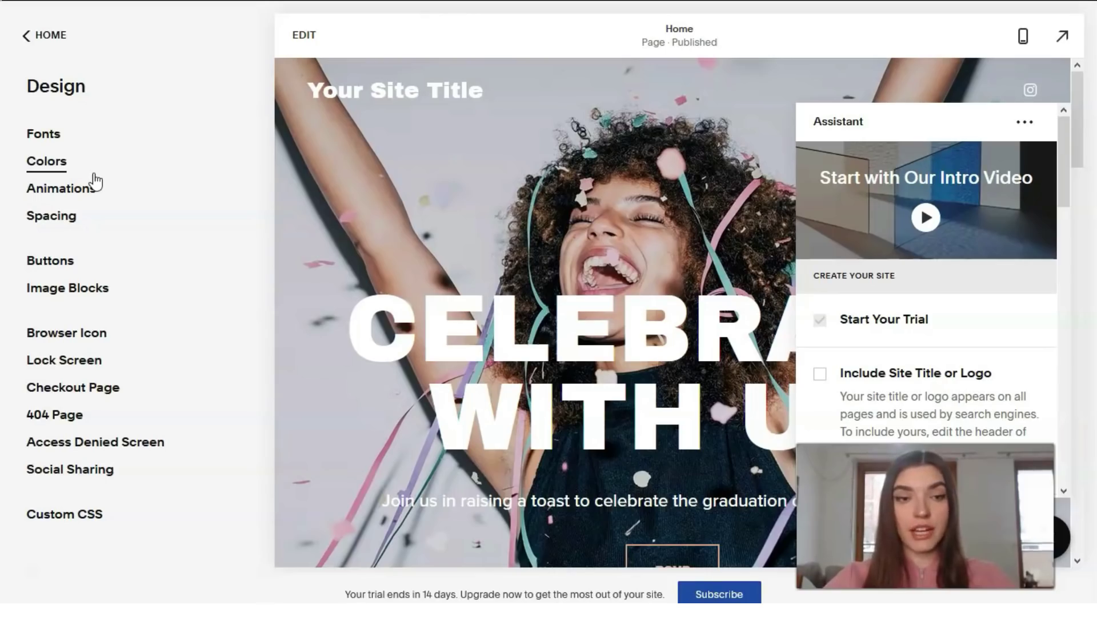
{"action": "left_click", "coordinate": [51, 133]}
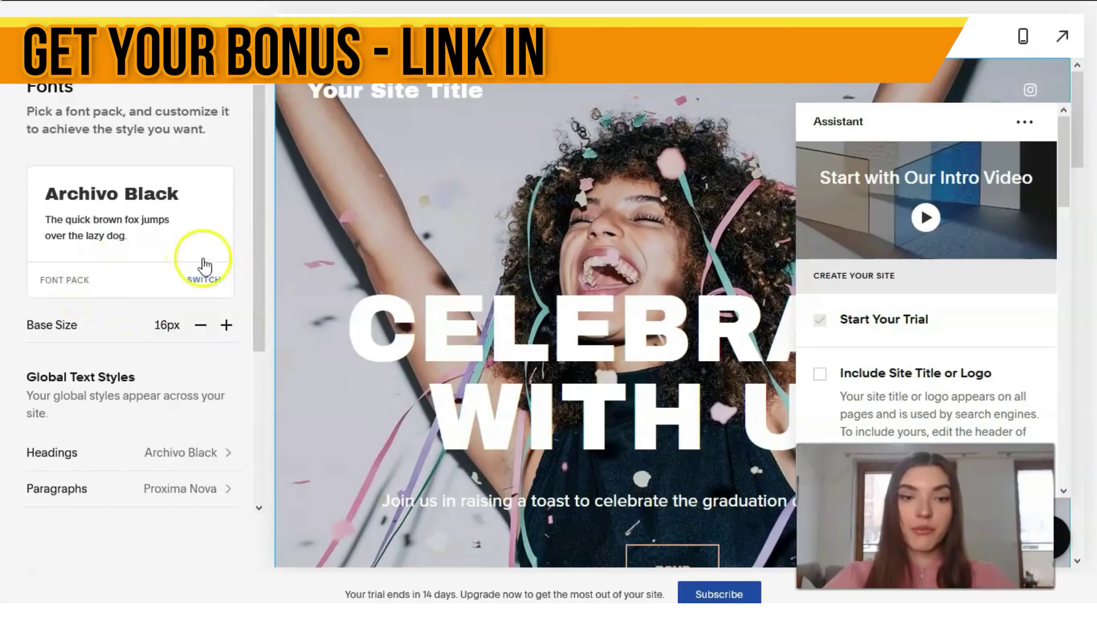
{"action": "scroll", "coordinate": [157, 363], "scroll_direction": "down", "scroll_amount": 4}
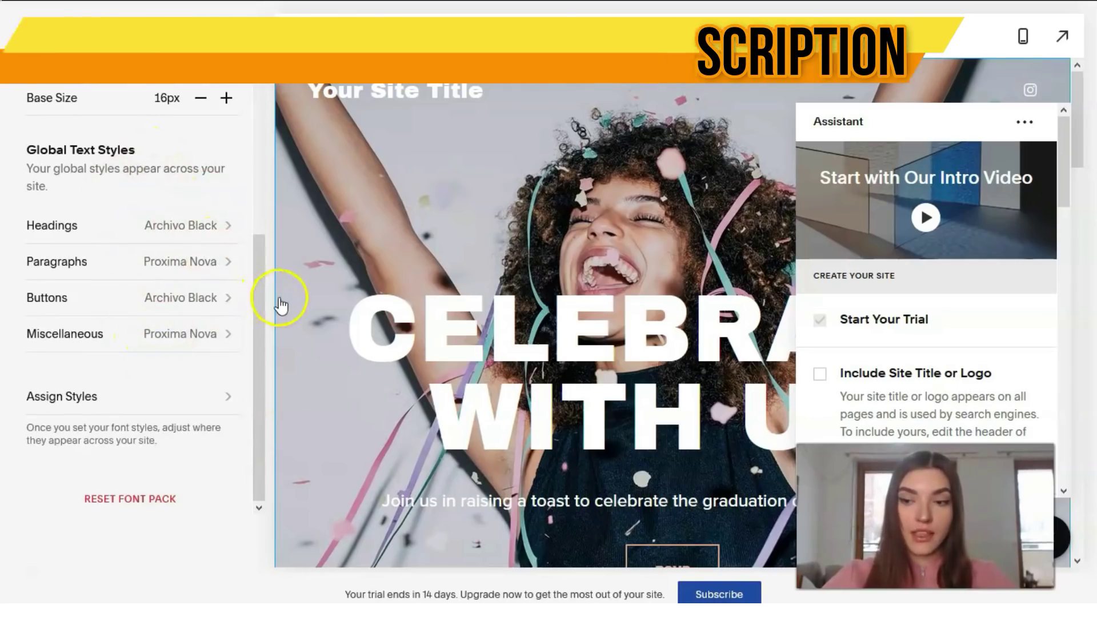
{"action": "scroll", "coordinate": [139, 280], "scroll_direction": "up", "scroll_amount": 1}
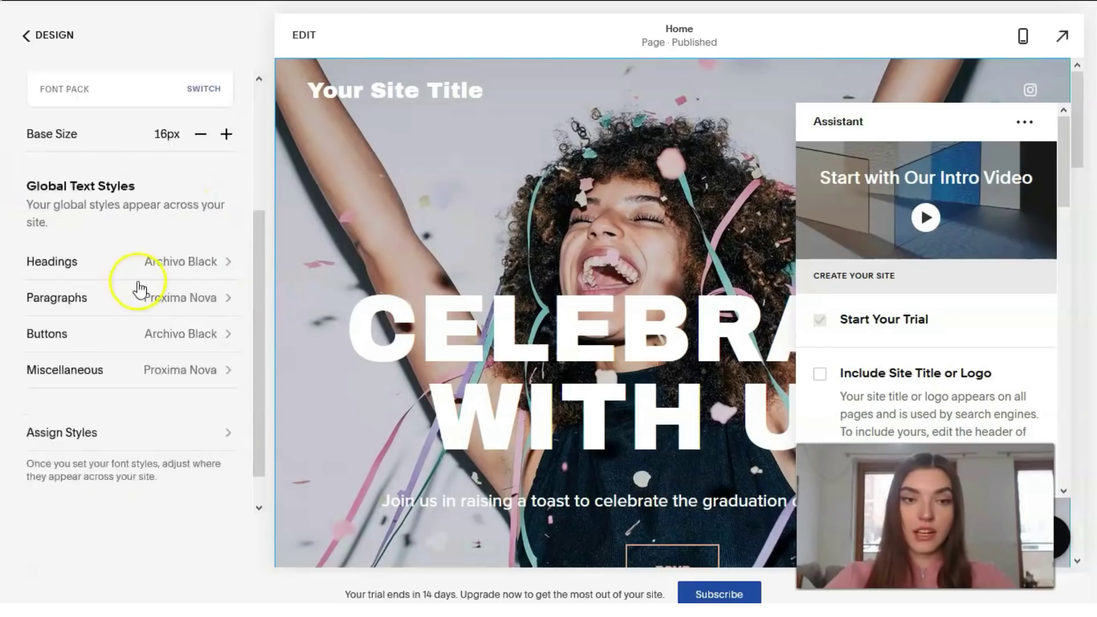
{"action": "scroll", "coordinate": [138, 281], "scroll_direction": "up", "scroll_amount": 3}
{"action": "scroll", "coordinate": [98, 299], "scroll_direction": "down", "scroll_amount": 4}
Set the base text size to 13px and save the font settings.
{"action": "left_click", "coordinate": [229, 98]}
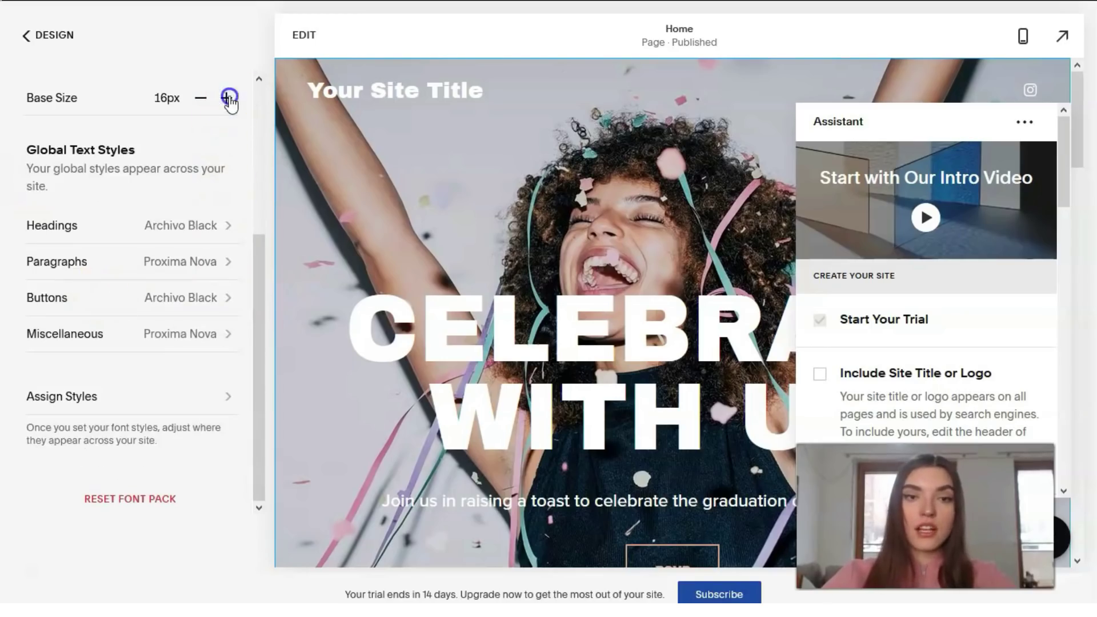
{"action": "left_click", "coordinate": [200, 102]}
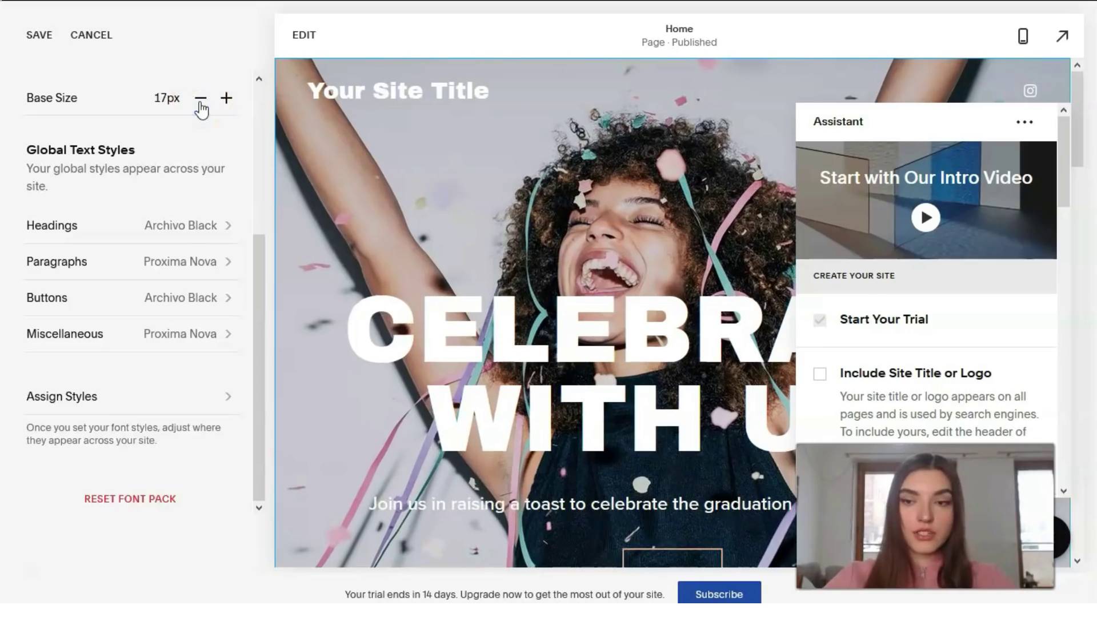
{"action": "left_click", "coordinate": [1058, 537]}
{"action": "left_click", "coordinate": [201, 98]}
{"action": "left_click", "coordinate": [203, 100]}
{"action": "left_click", "coordinate": [204, 100]}
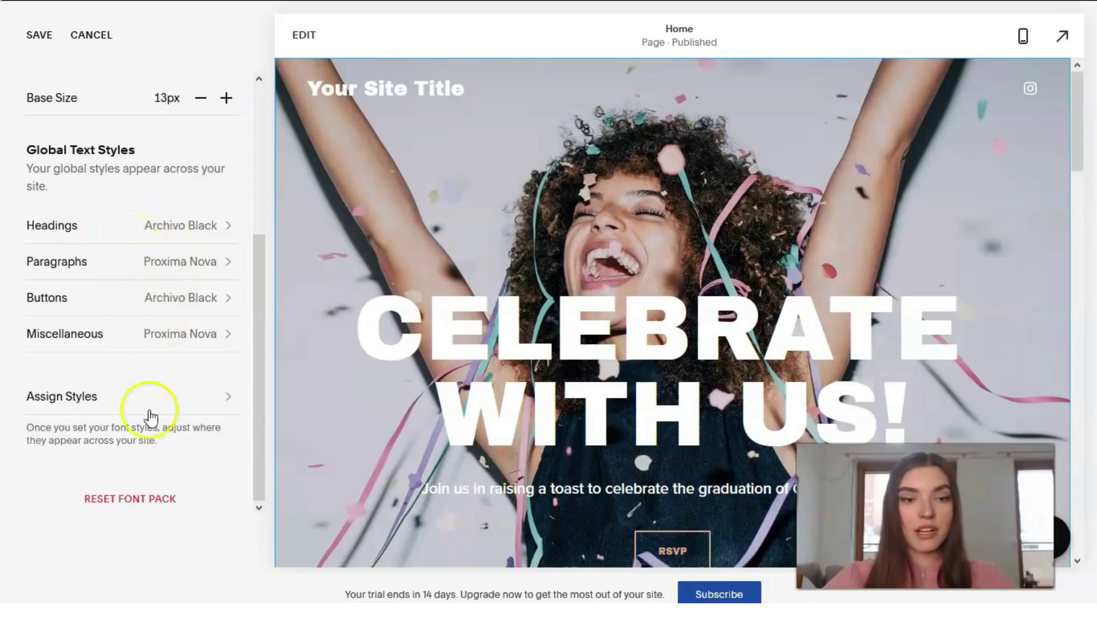
{"action": "scroll", "coordinate": [163, 314], "scroll_direction": "up", "scroll_amount": 4}
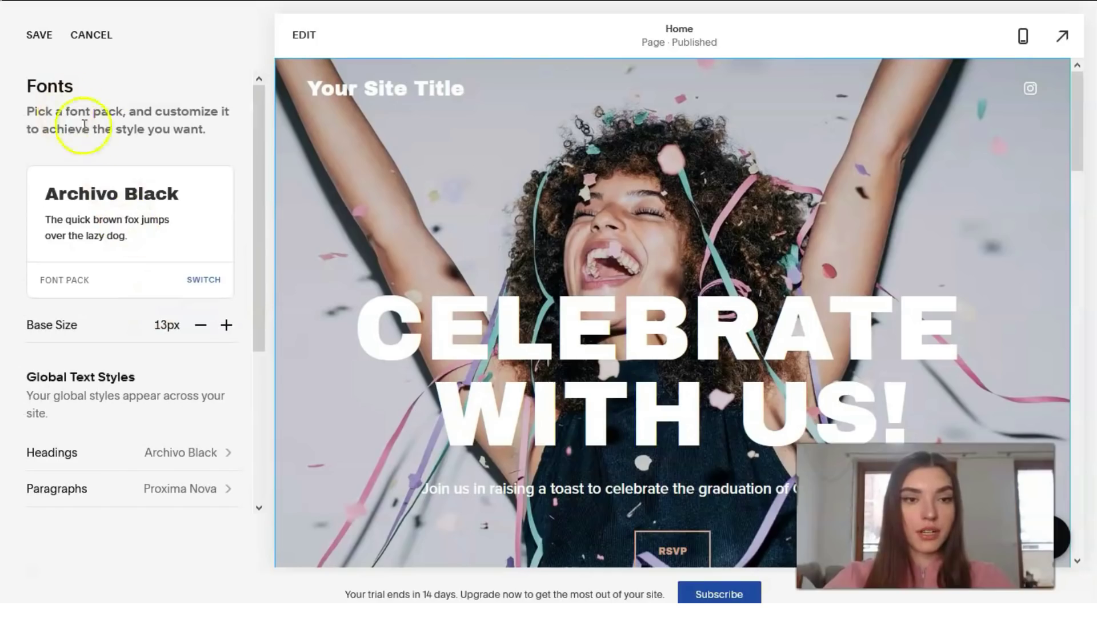
{"action": "left_click", "coordinate": [38, 36]}
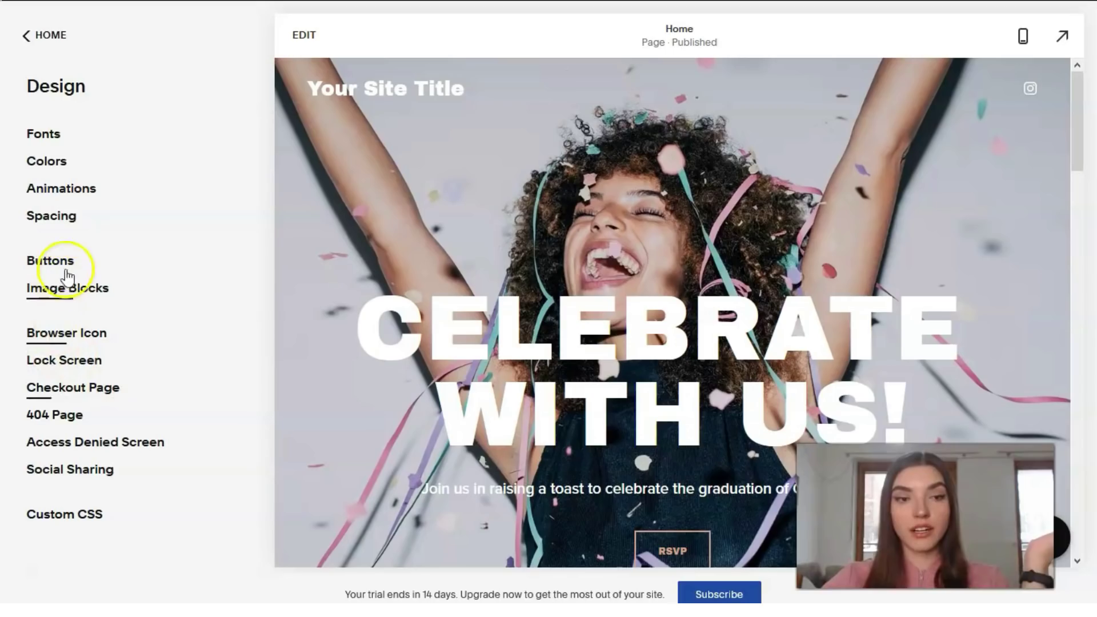
Review the Colors palette and go back out to the Design menu.
{"action": "left_click", "coordinate": [54, 162]}
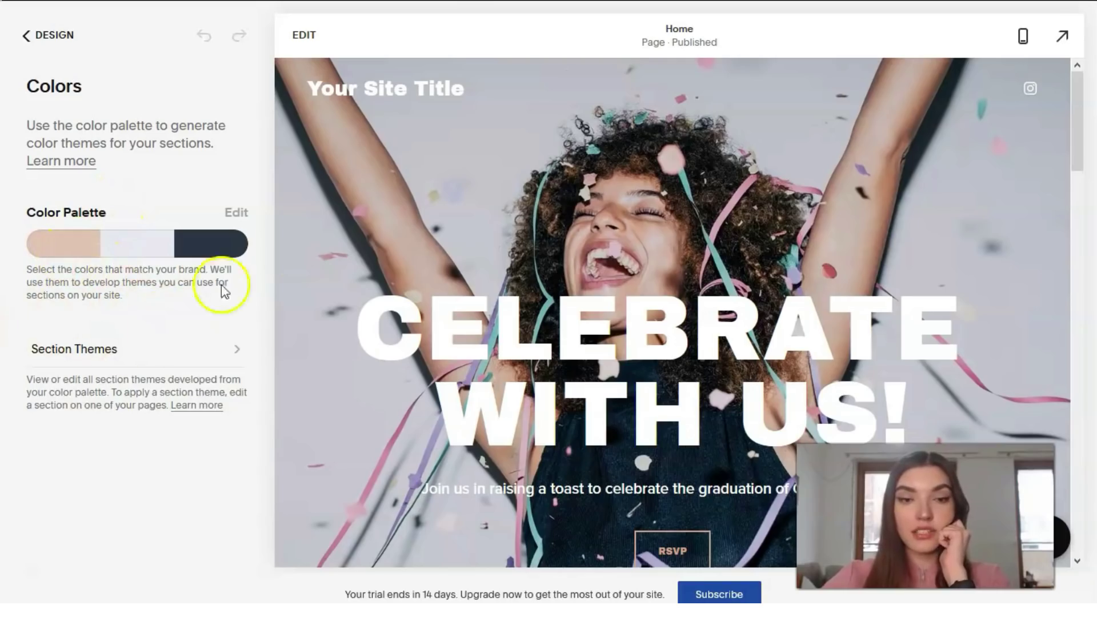
{"action": "scroll", "coordinate": [274, 255], "scroll_direction": "down", "scroll_amount": 4}
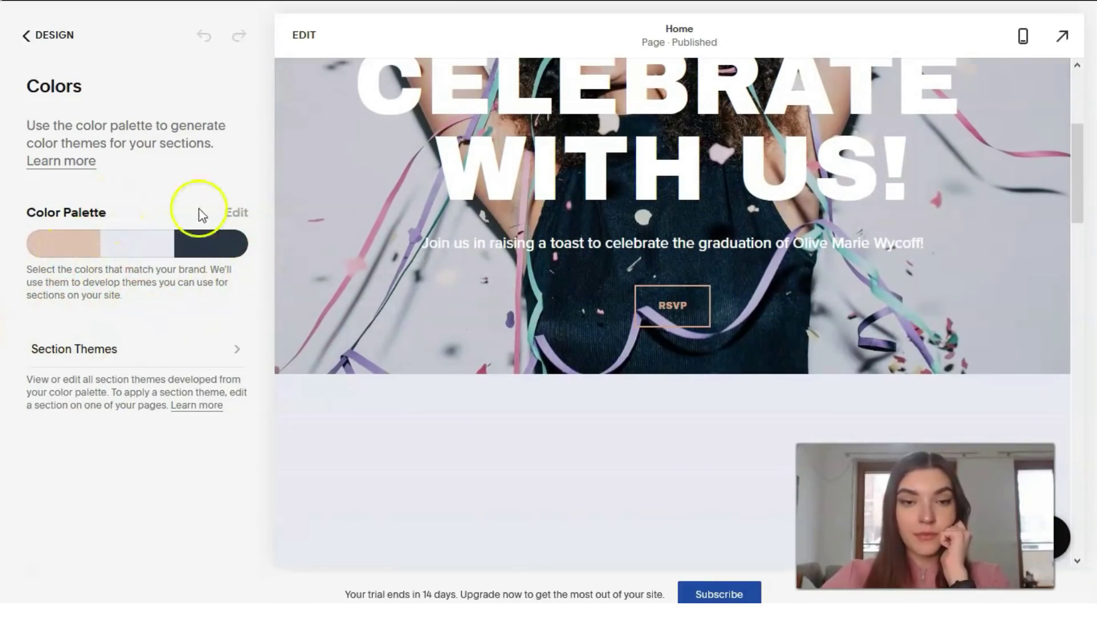
{"action": "left_click", "coordinate": [26, 36]}
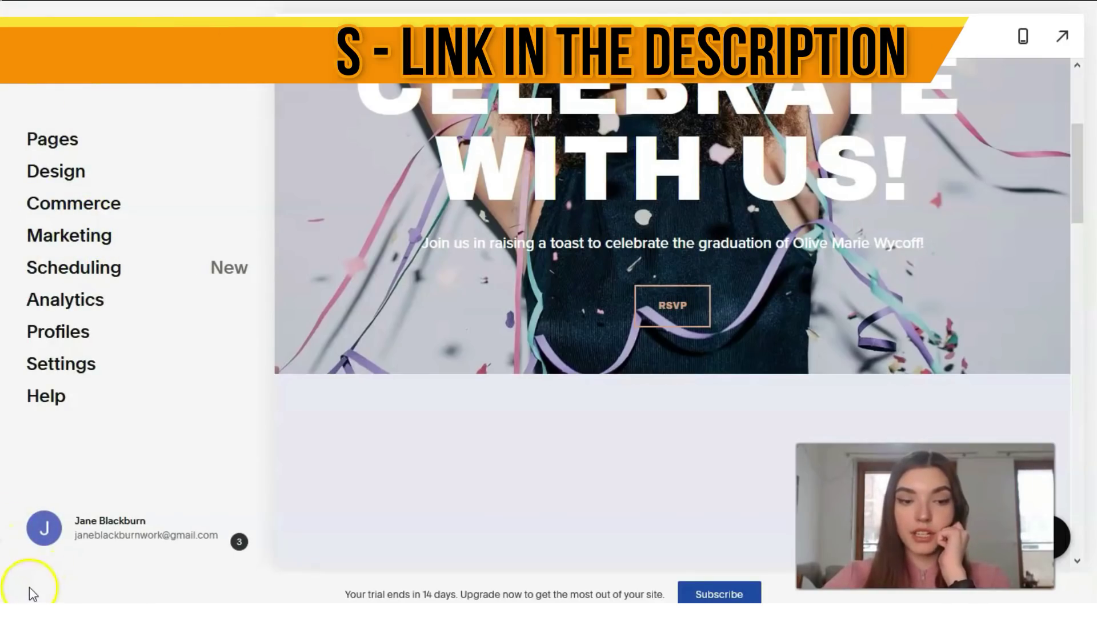
Open the Marketing options and scroll through the list.
{"action": "left_click", "coordinate": [89, 239]}
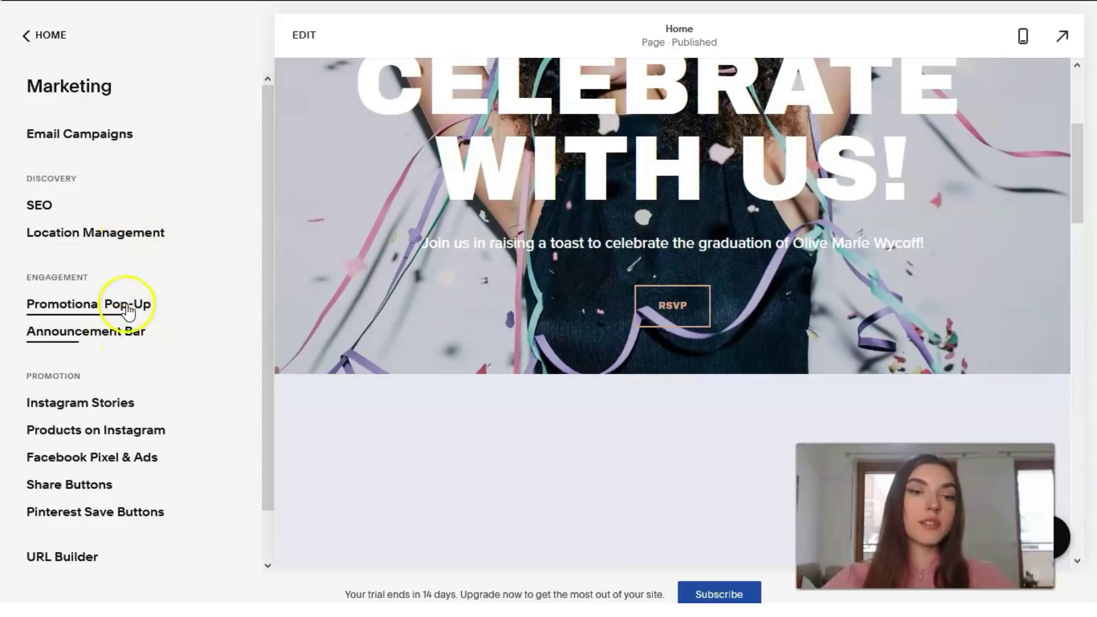
{"action": "scroll", "coordinate": [147, 329], "scroll_direction": "down", "scroll_amount": 1}
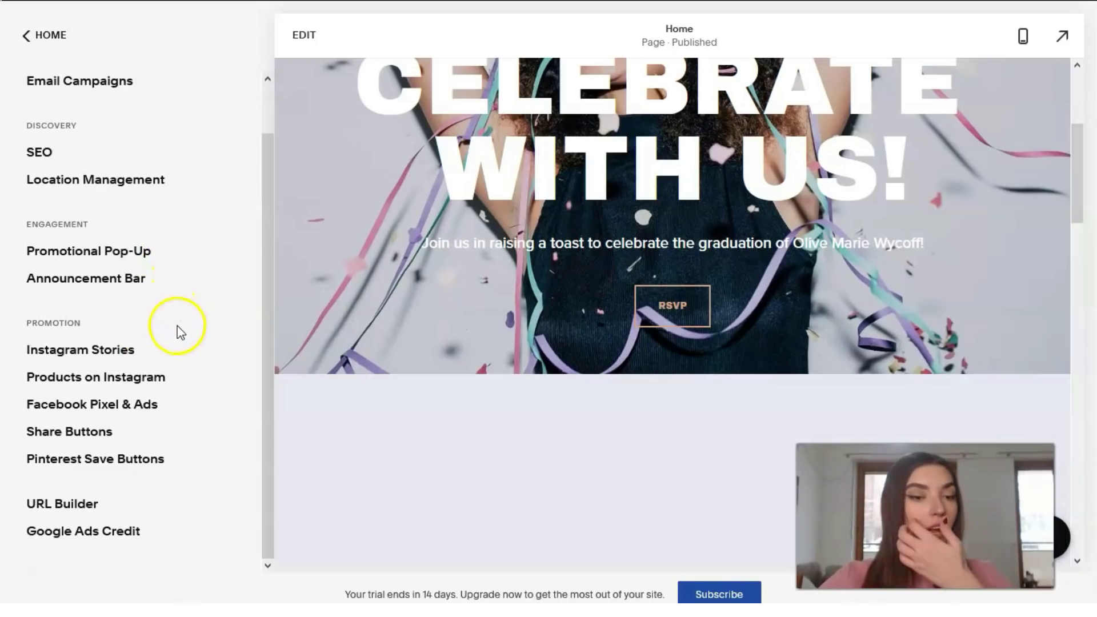
{"action": "scroll", "coordinate": [163, 293], "scroll_direction": "up", "scroll_amount": 2}
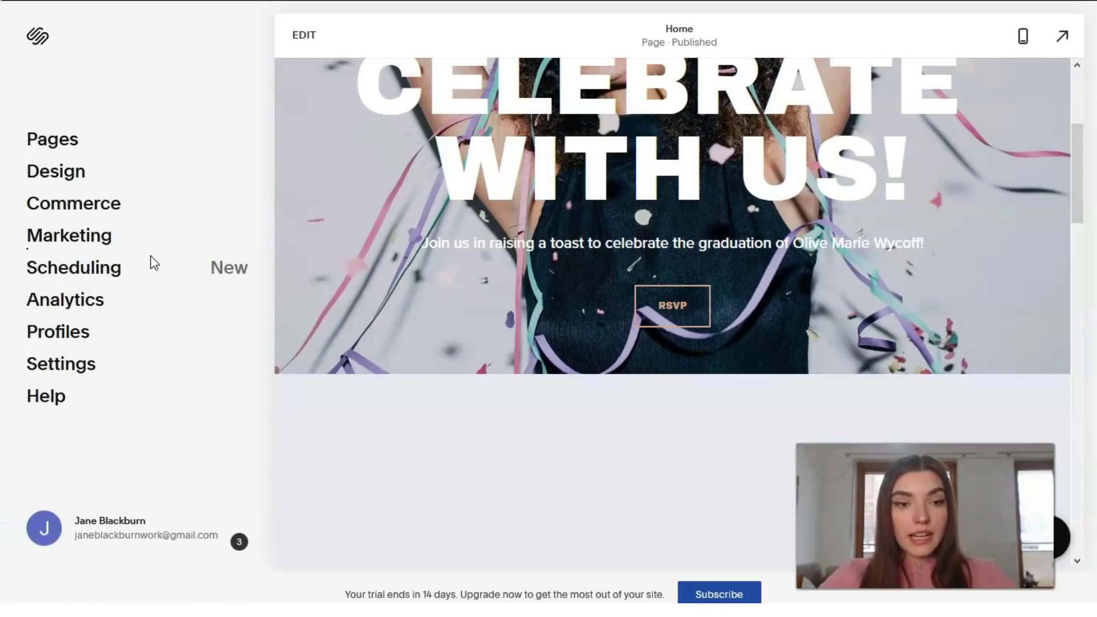
Open Analytics > Traffic and check the report showing 0 visits, visitors and pageviews.
{"action": "left_click", "coordinate": [90, 307]}
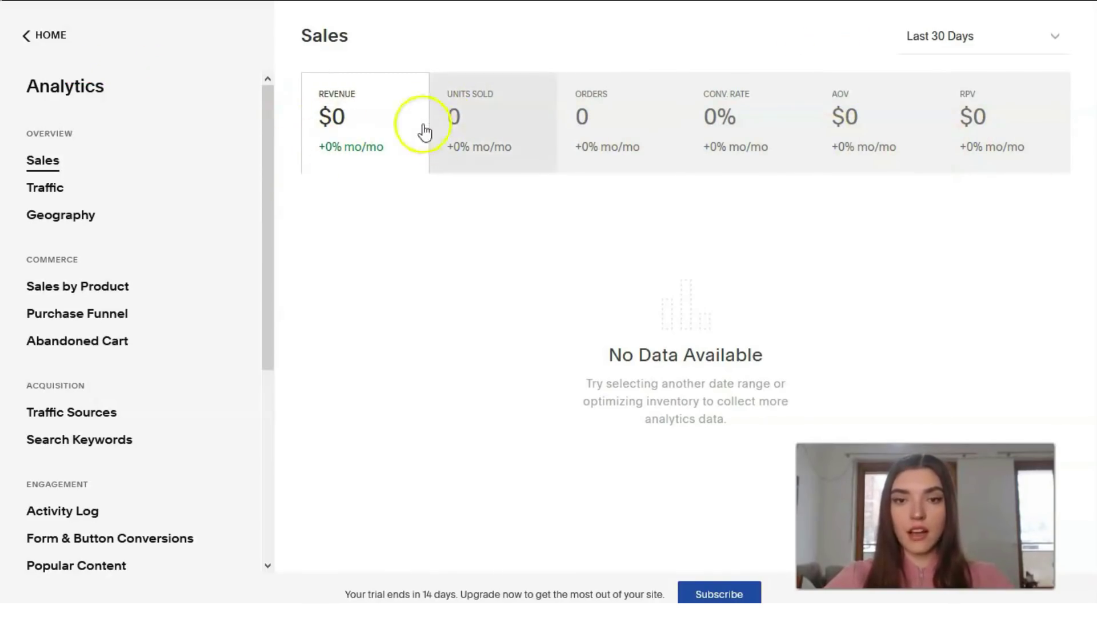
{"action": "left_click", "coordinate": [38, 190]}
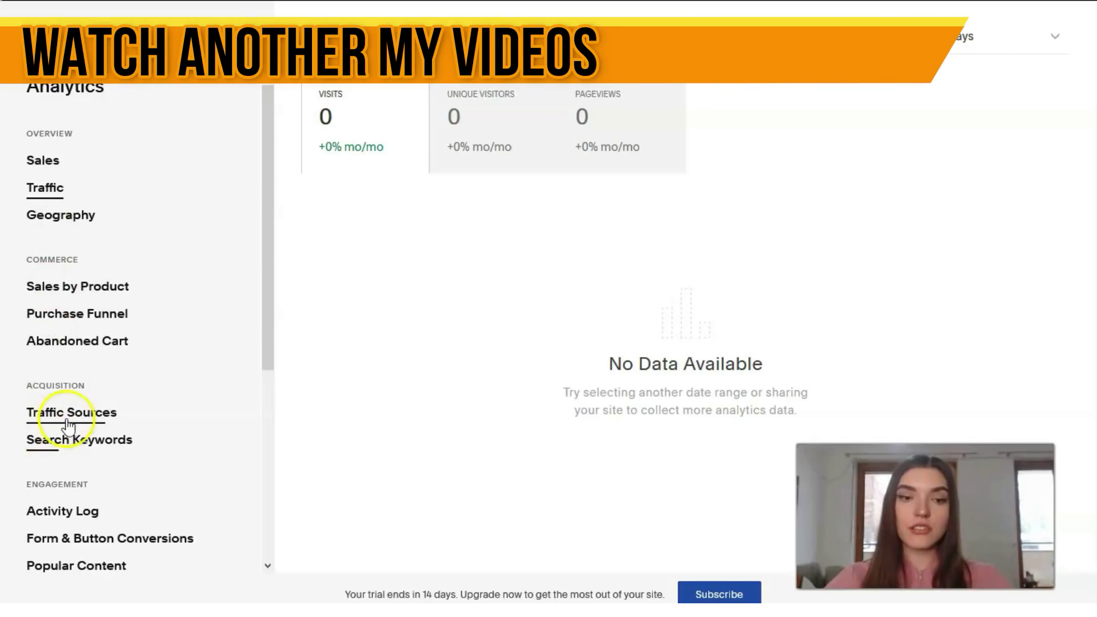
{"action": "scroll", "coordinate": [34, 433], "scroll_direction": "down", "scroll_amount": 3}
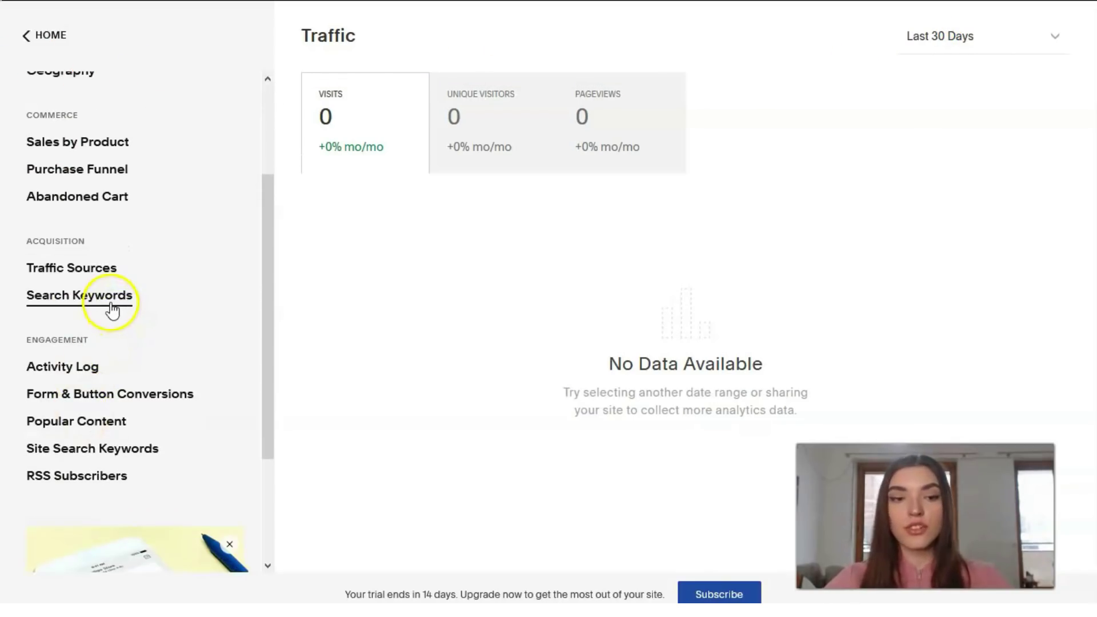
{"action": "scroll", "coordinate": [115, 372], "scroll_direction": "down", "scroll_amount": 3}
{"action": "scroll", "coordinate": [120, 386], "scroll_direction": "up", "scroll_amount": 6}
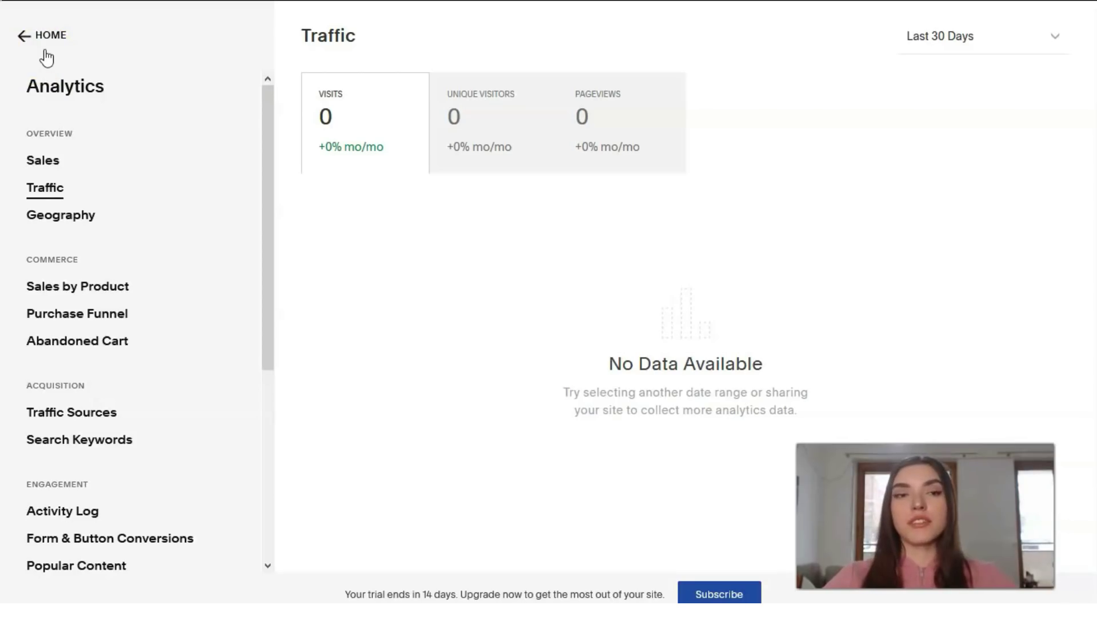
Leave Analytics and return to the main site menu.
{"action": "left_click", "coordinate": [40, 38]}
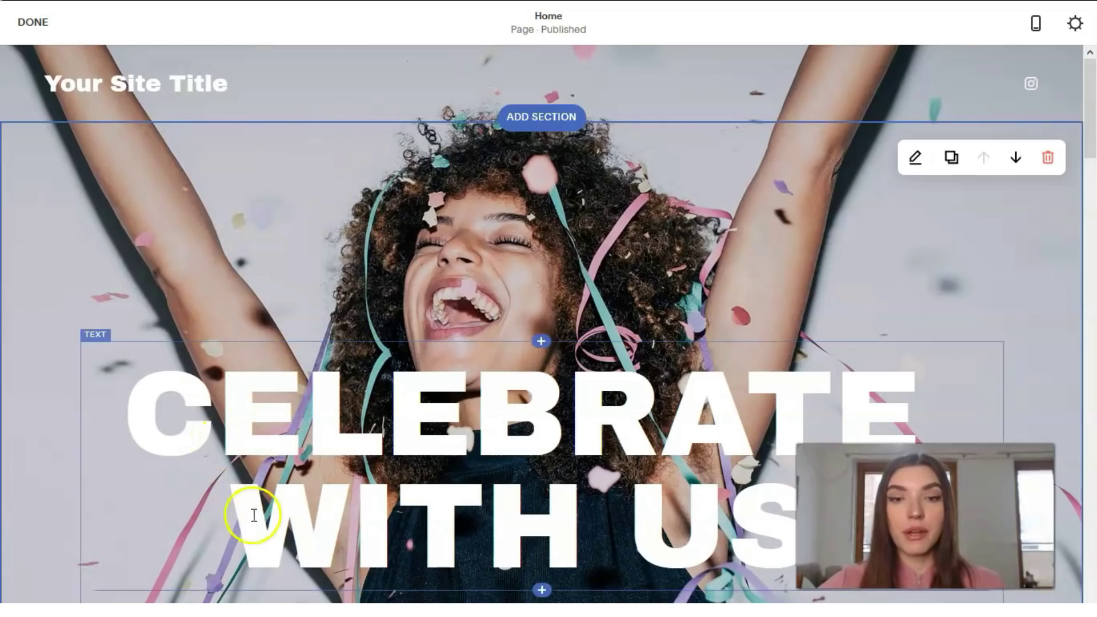
Edit the site header, check its Desktop and Mobile layouts, then open Site Title & Logo.
{"action": "scroll", "coordinate": [247, 309], "scroll_direction": "down", "scroll_amount": 1}
{"action": "scroll", "coordinate": [247, 309], "scroll_direction": "down", "scroll_amount": 10}
{"action": "scroll", "coordinate": [243, 303], "scroll_direction": "up", "scroll_amount": 12}
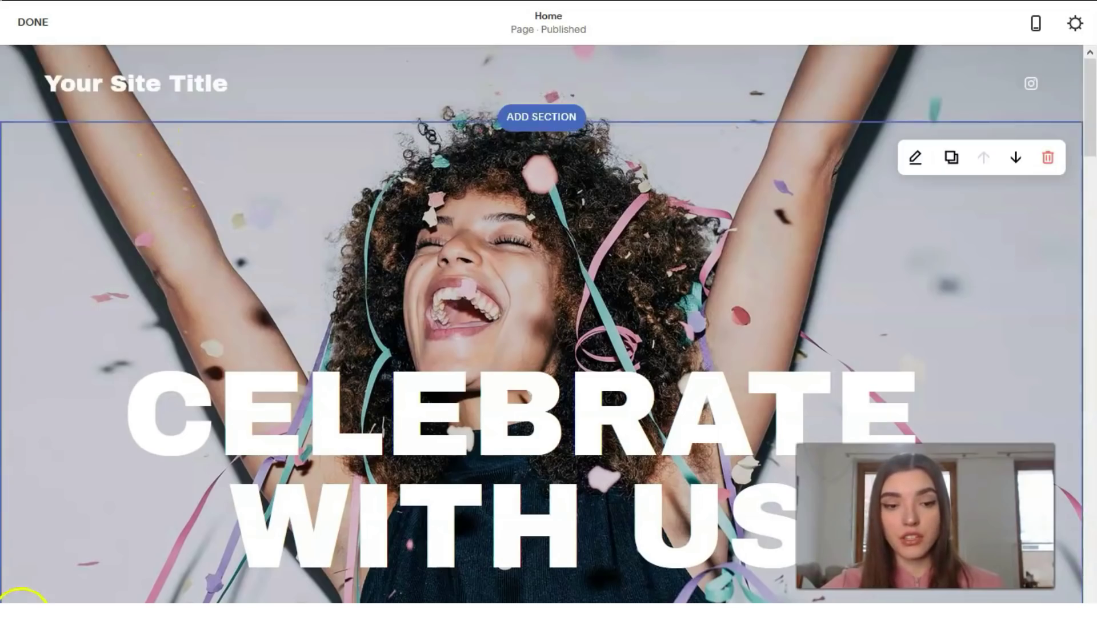
{"action": "mouse_move", "coordinate": [474, 95]}
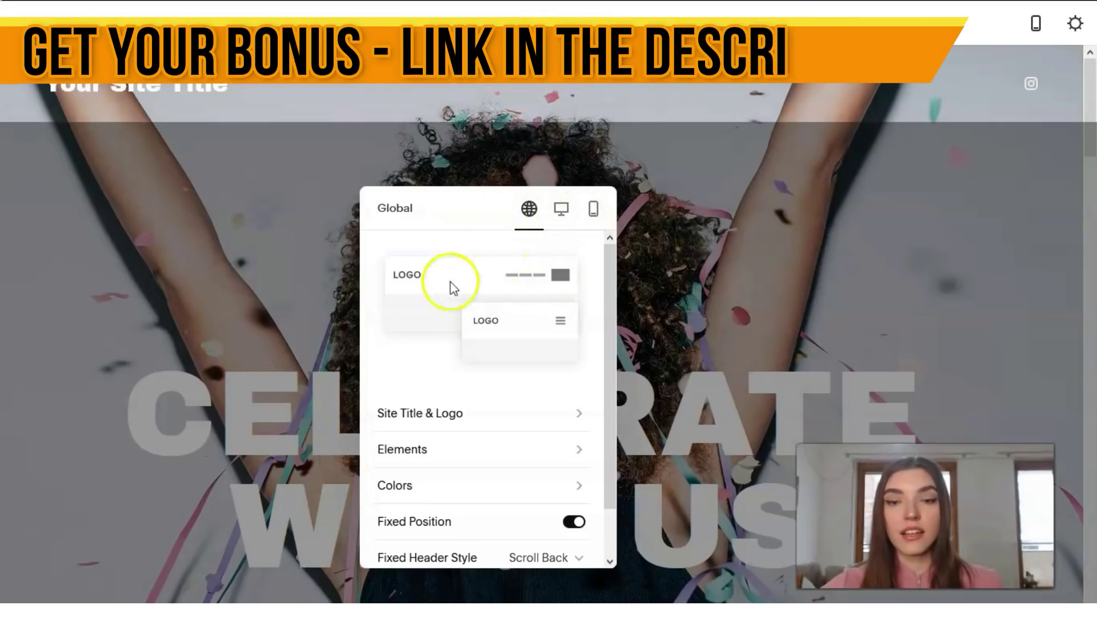
{"action": "left_click", "coordinate": [557, 218]}
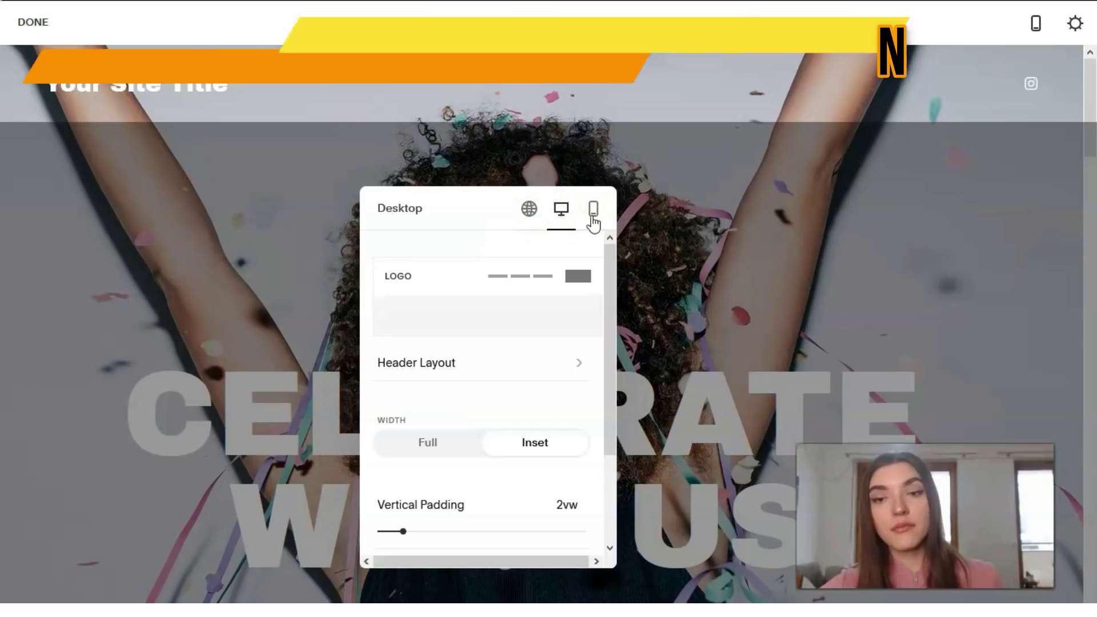
{"action": "left_click", "coordinate": [593, 210]}
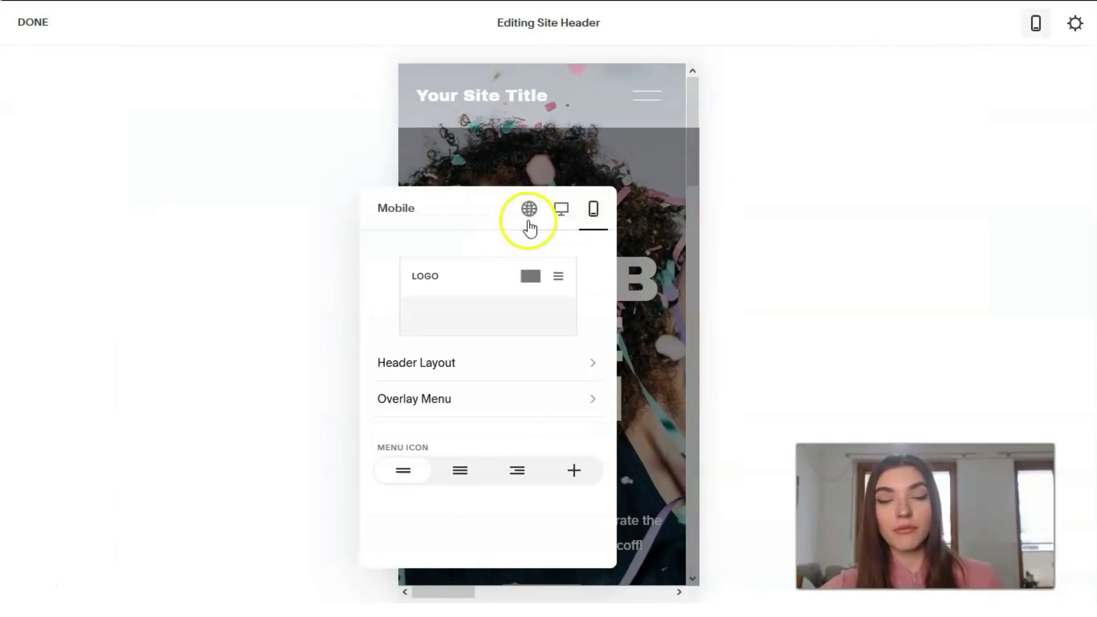
{"action": "left_click", "coordinate": [529, 212]}
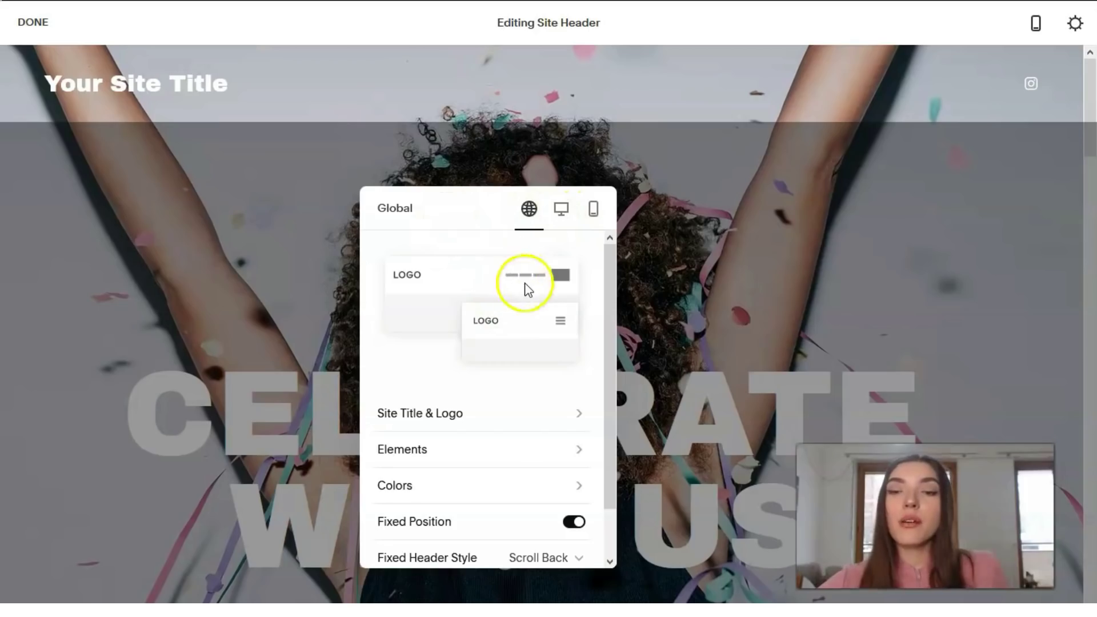
{"action": "scroll", "coordinate": [527, 342], "scroll_direction": "down", "scroll_amount": 1}
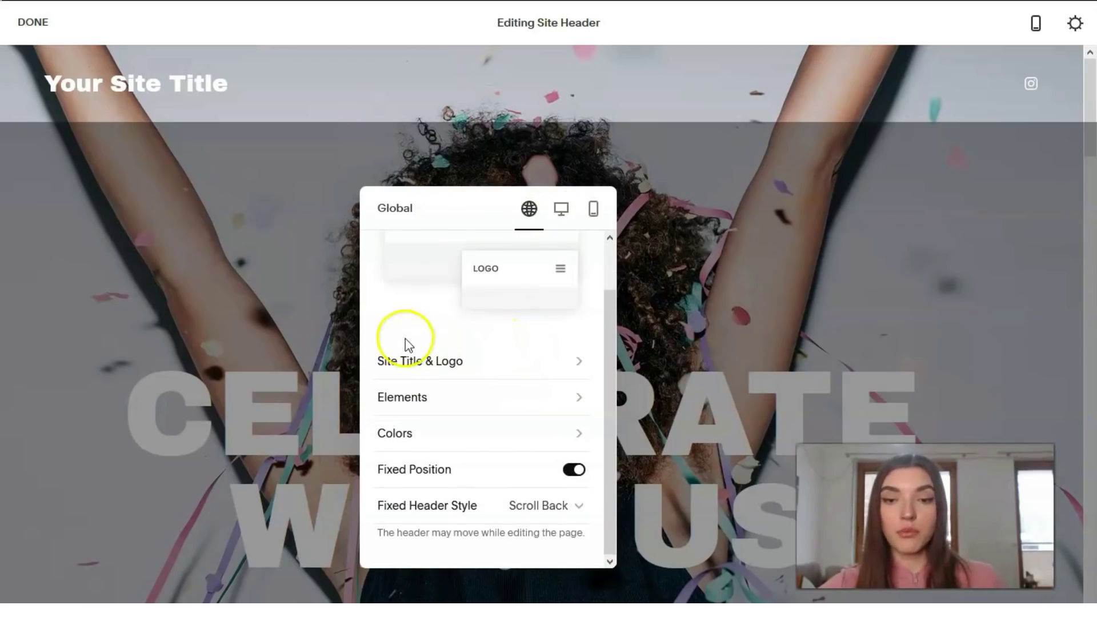
{"action": "left_click", "coordinate": [413, 362]}
Enter 'Create your party' as the site title and go back to the Global header panel.
{"action": "left_click", "coordinate": [141, 196]}
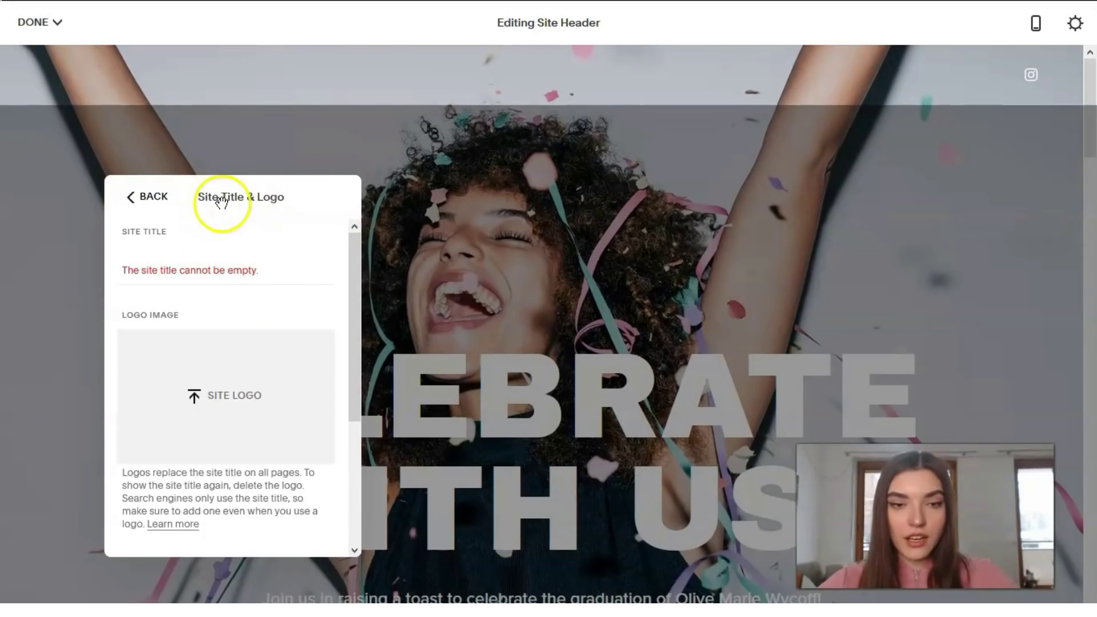
{"action": "triple_click", "coordinate": [174, 237]}
{"action": "left_click", "coordinate": [177, 235]}
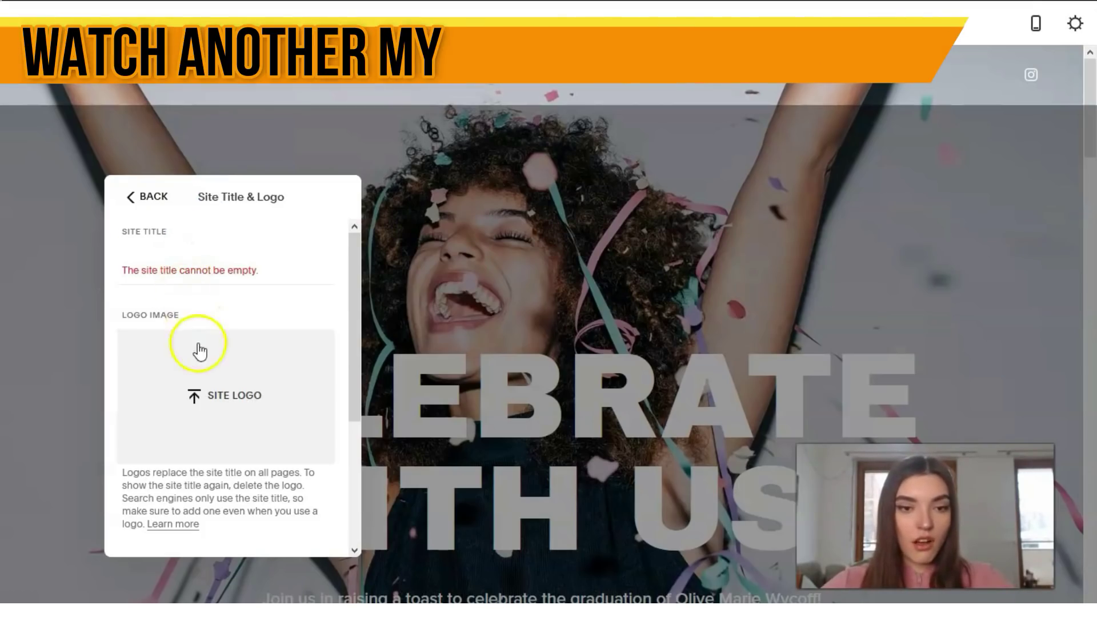
{"action": "left_click", "coordinate": [179, 240]}
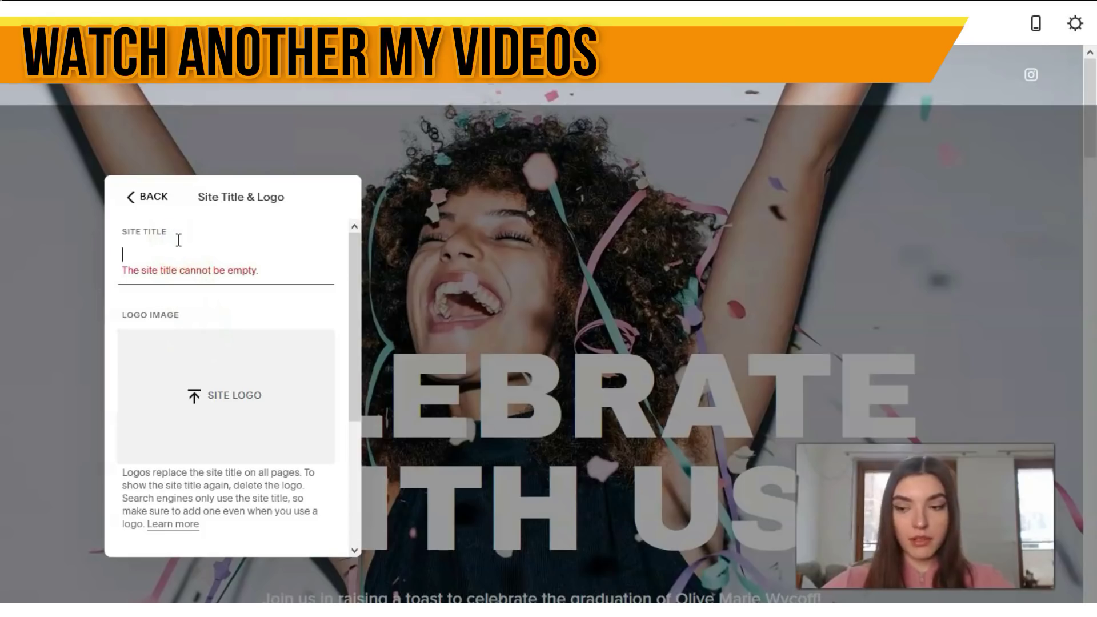
{"action": "type", "text": "Party"}
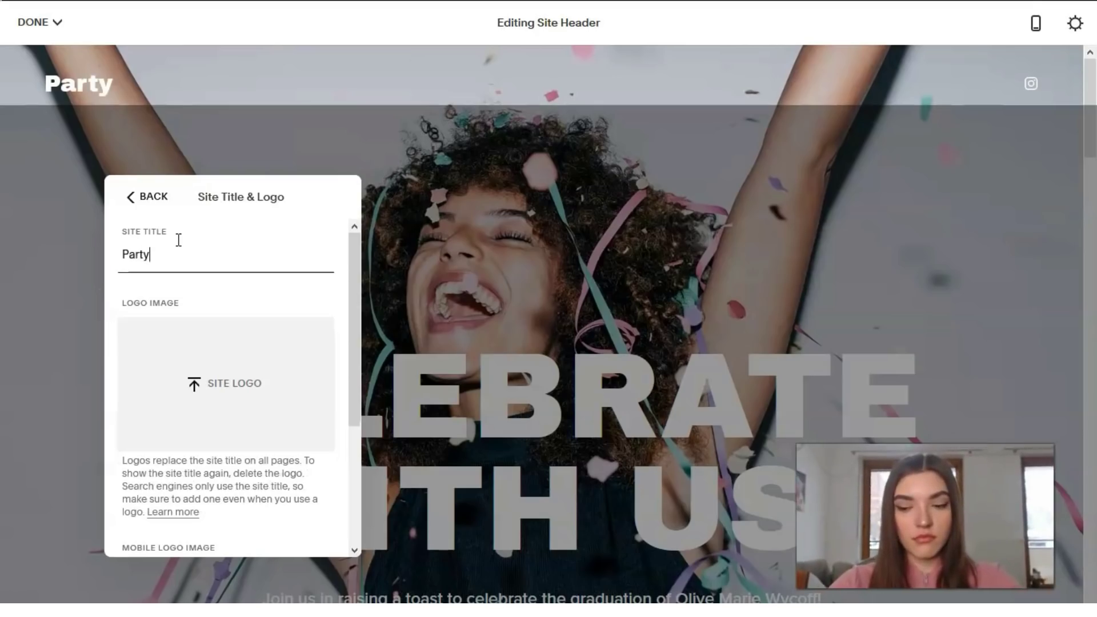
{"action": "key", "text": "BackSpace"}
{"action": "key", "text": "BackSpace"}
{"action": "key", "text": "BackSpace"}
{"action": "key", "text": "BackSpace"}
{"action": "key", "text": "BackSpace"}
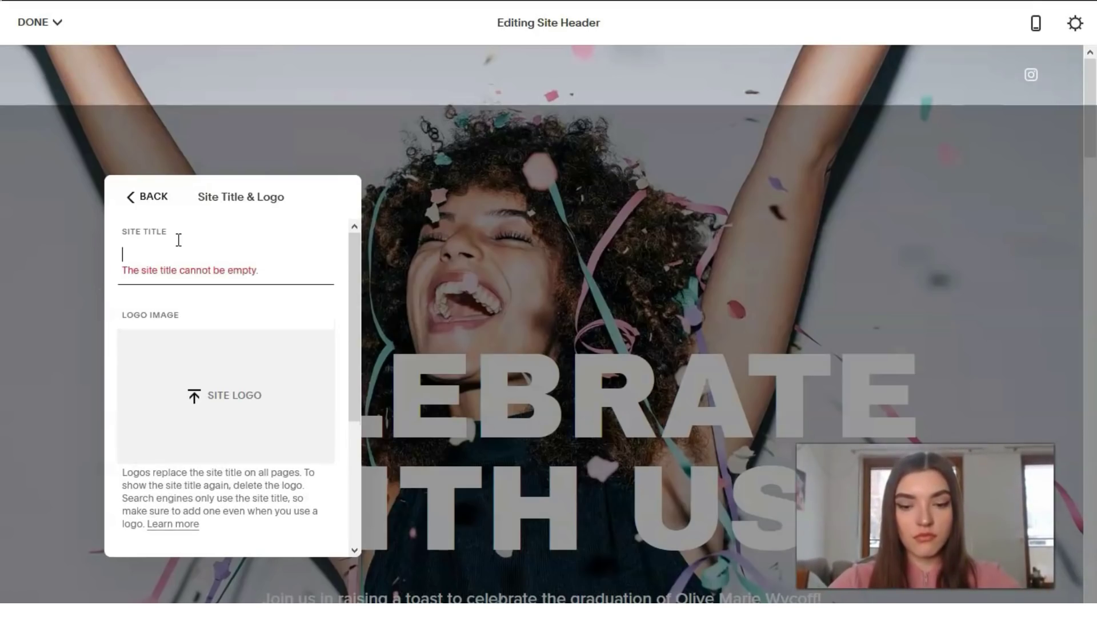
{"action": "type", "text": "Crea"}
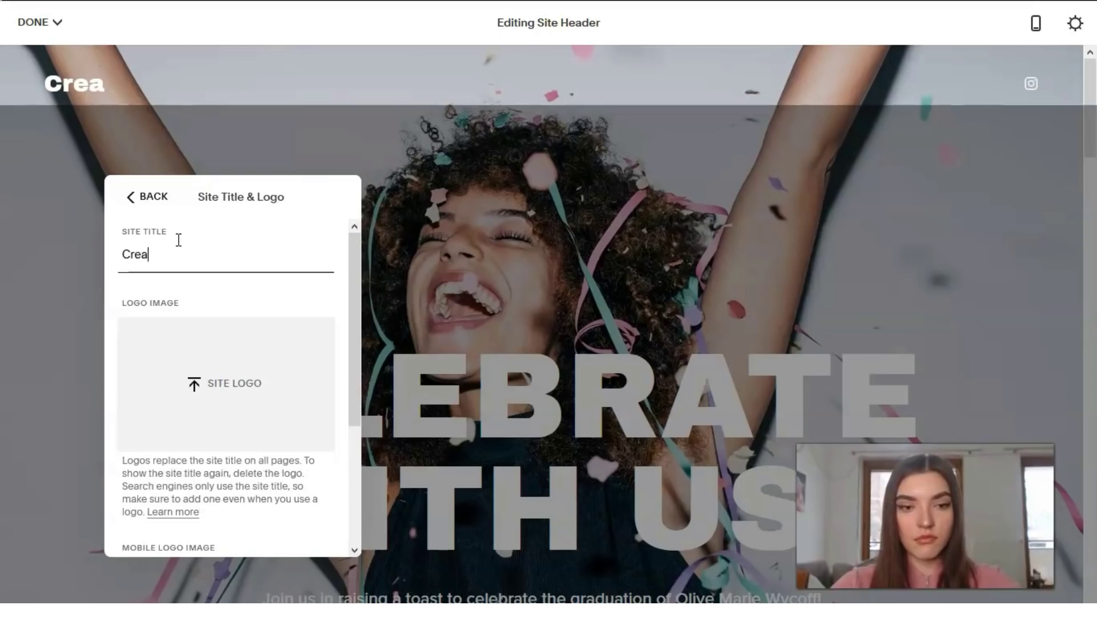
{"action": "type", "text": "te "}
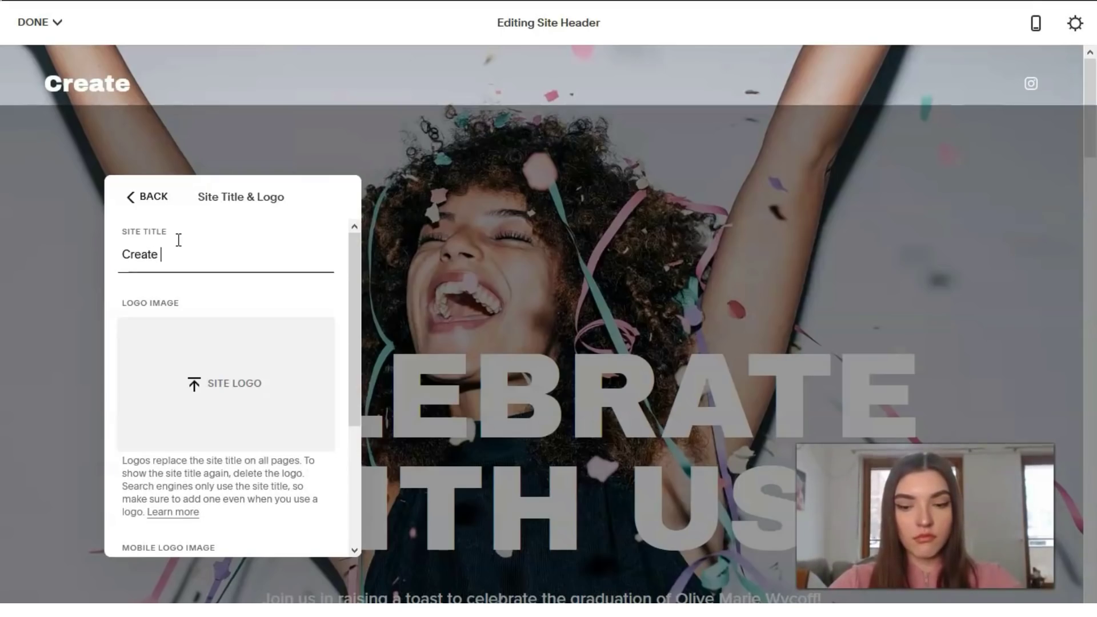
{"action": "type", "text": "your"}
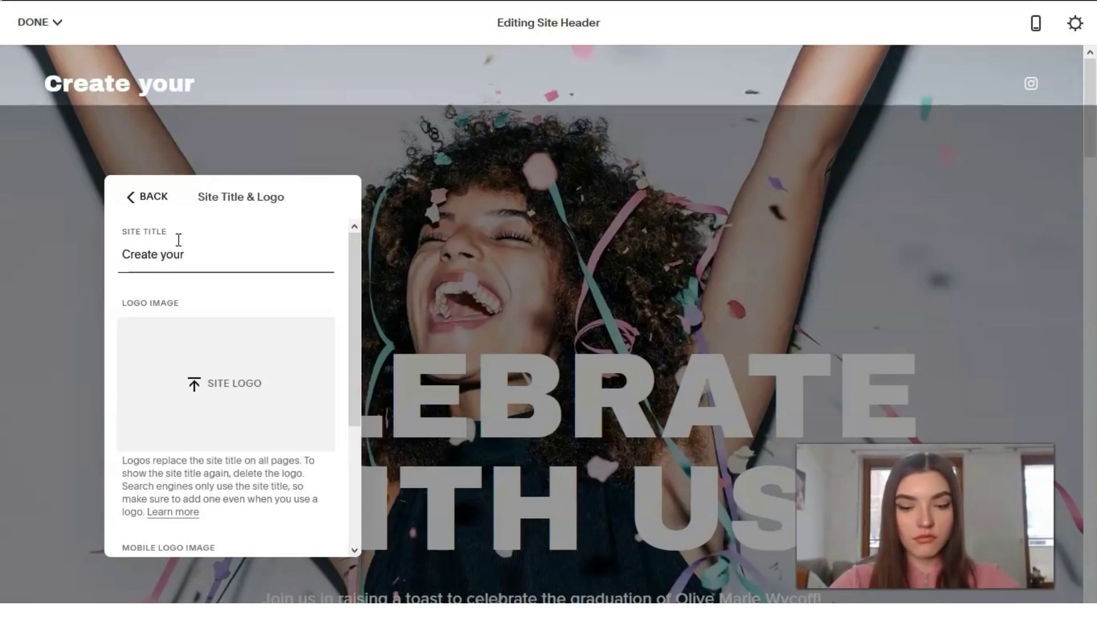
{"action": "type", "text": " party"}
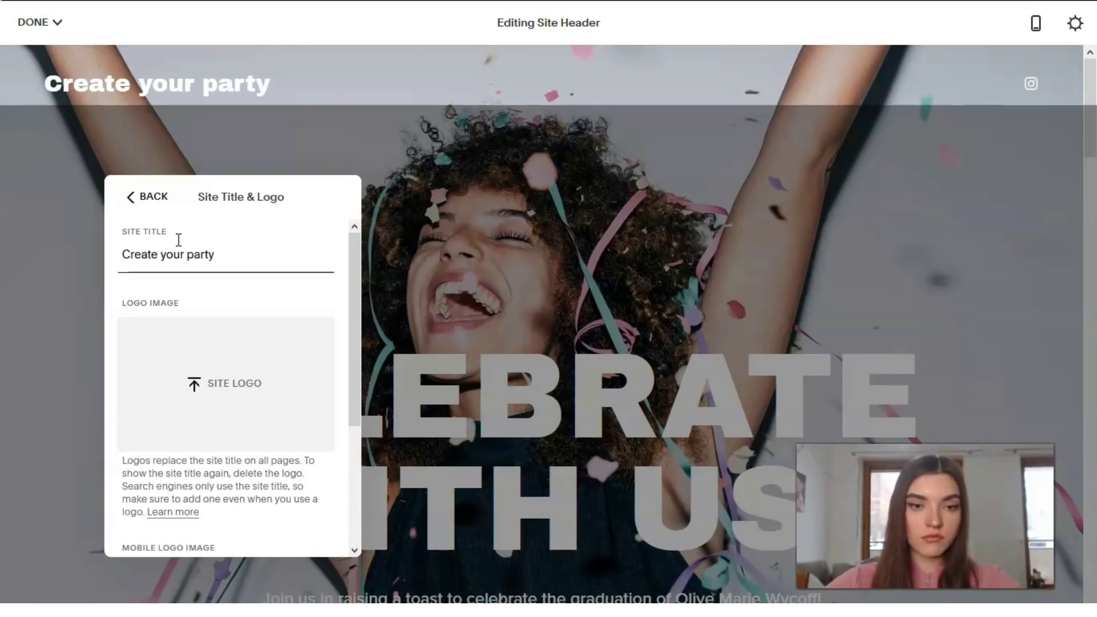
{"action": "left_click", "coordinate": [162, 275]}
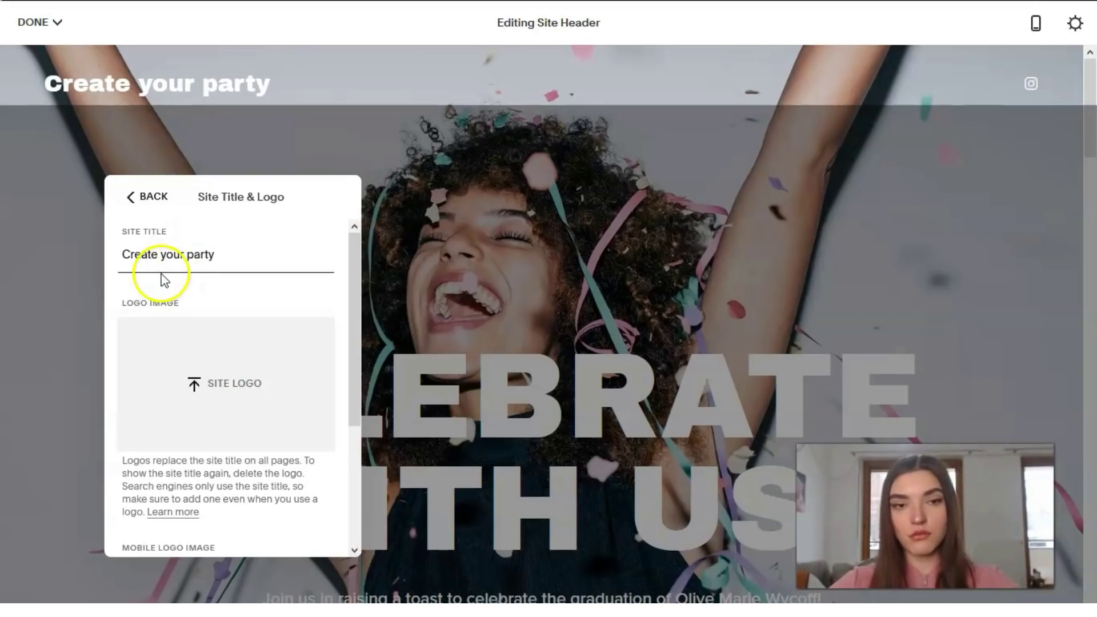
{"action": "left_click", "coordinate": [144, 198]}
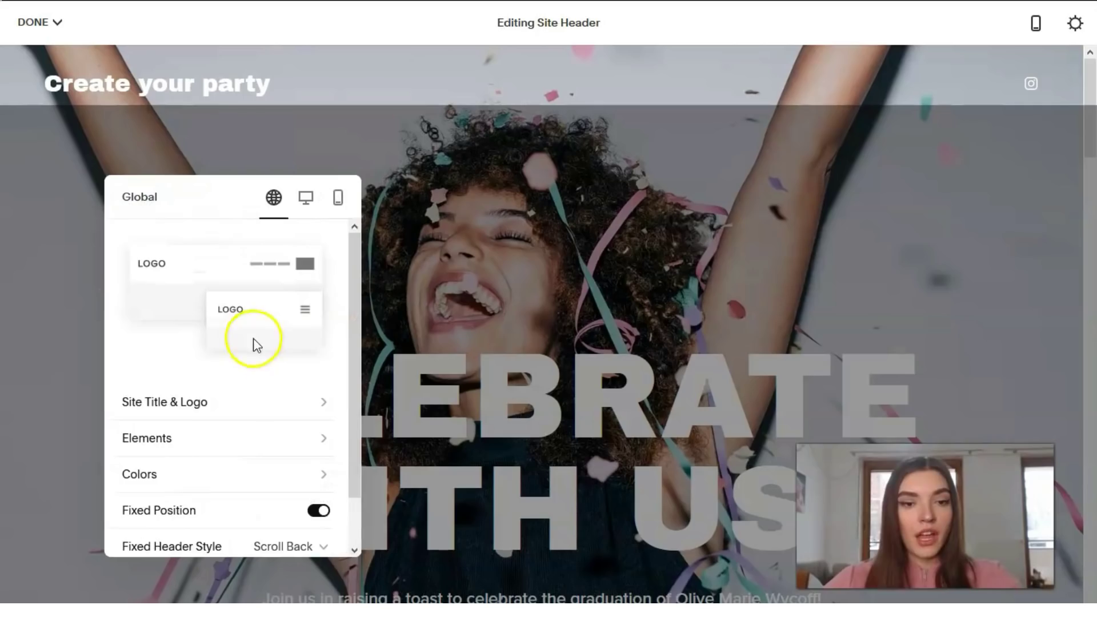
Enable the header's Get Started button, set social icons to 25px, and close header editing.
{"action": "scroll", "coordinate": [253, 344], "scroll_direction": "down", "scroll_amount": 2}
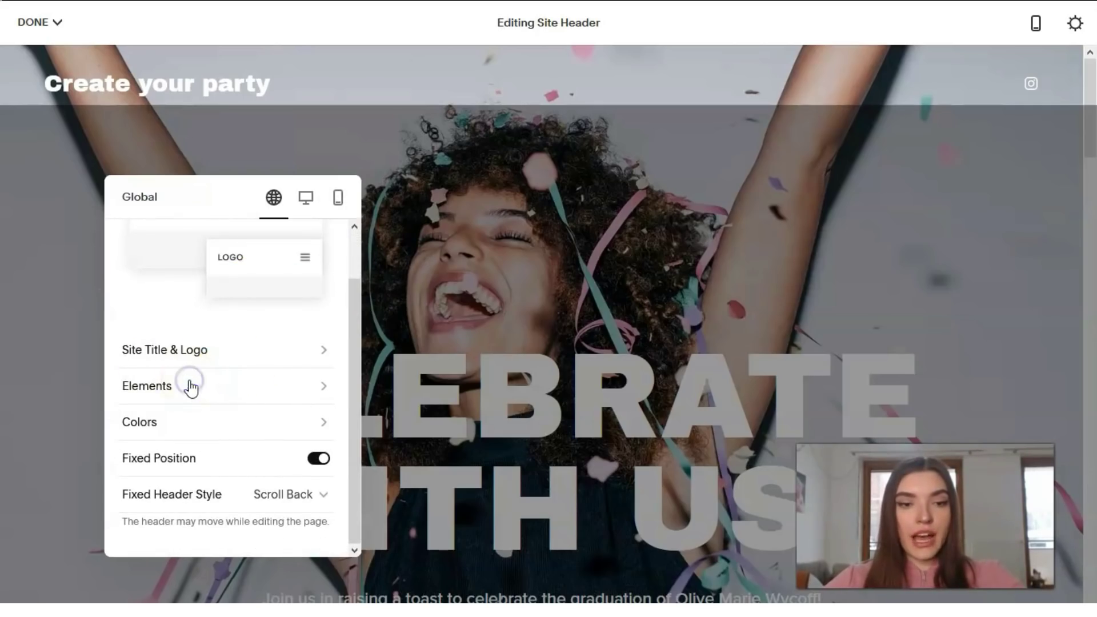
{"action": "left_click", "coordinate": [190, 386]}
{"action": "left_click", "coordinate": [327, 238]}
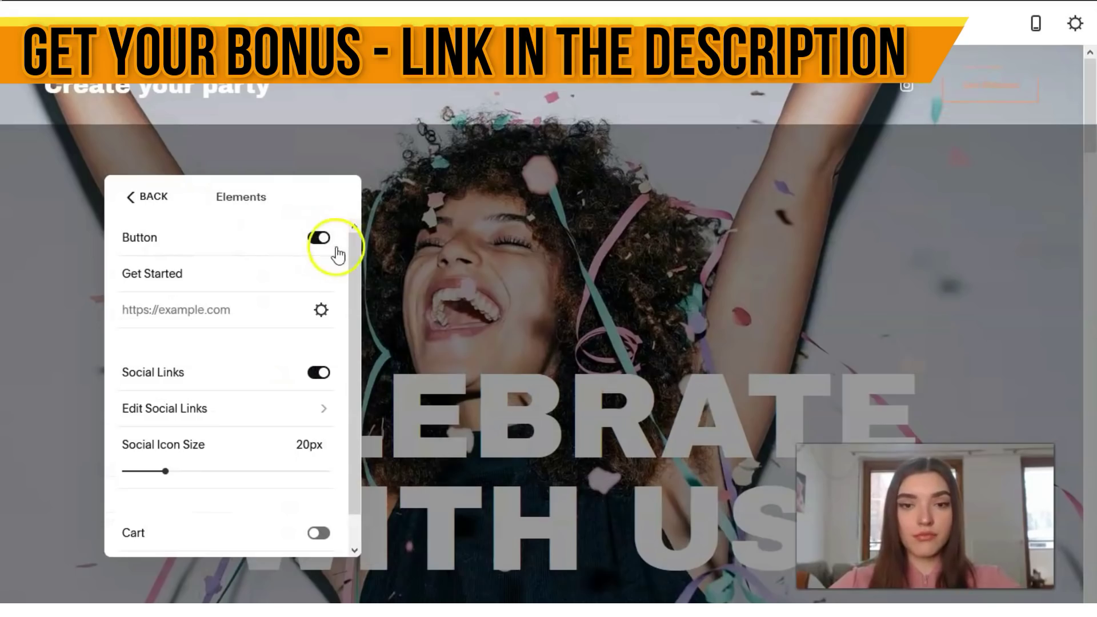
{"action": "left_click", "coordinate": [334, 248]}
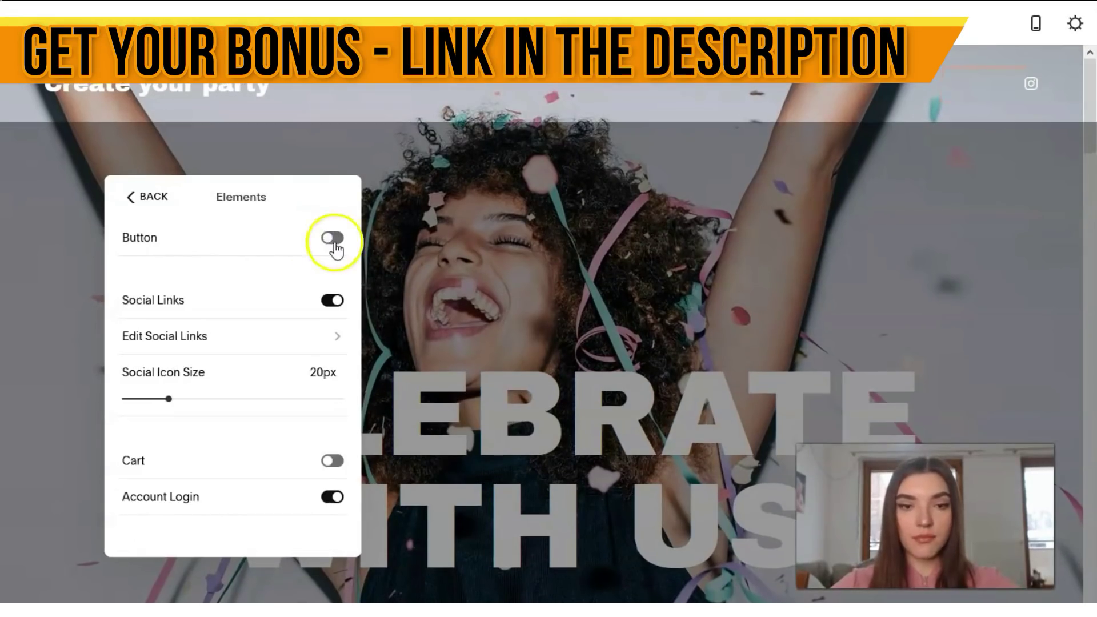
{"action": "left_click", "coordinate": [335, 250]}
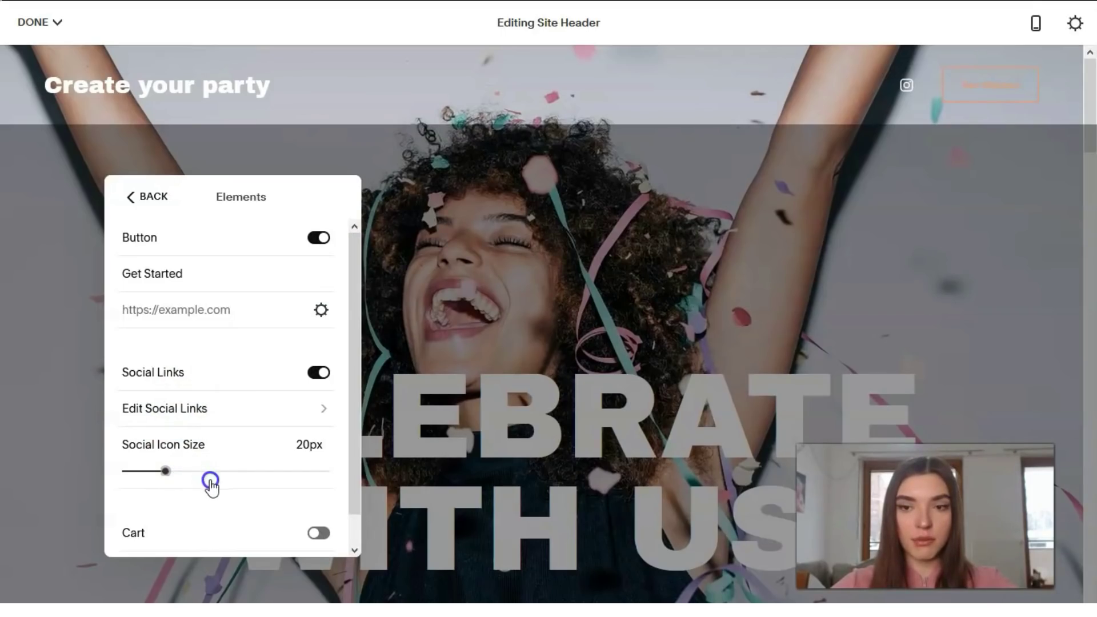
{"action": "left_click_drag", "start_coordinate": [210, 483], "coordinate": [182, 482]}
{"action": "left_click", "coordinate": [150, 200]}
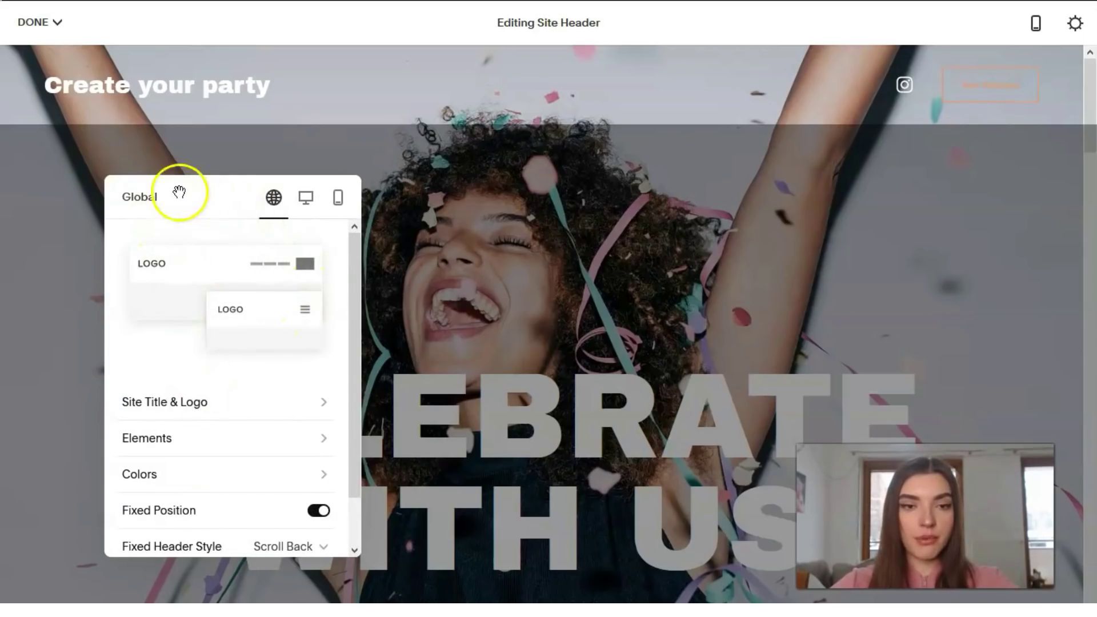
{"action": "left_click", "coordinate": [598, 224]}
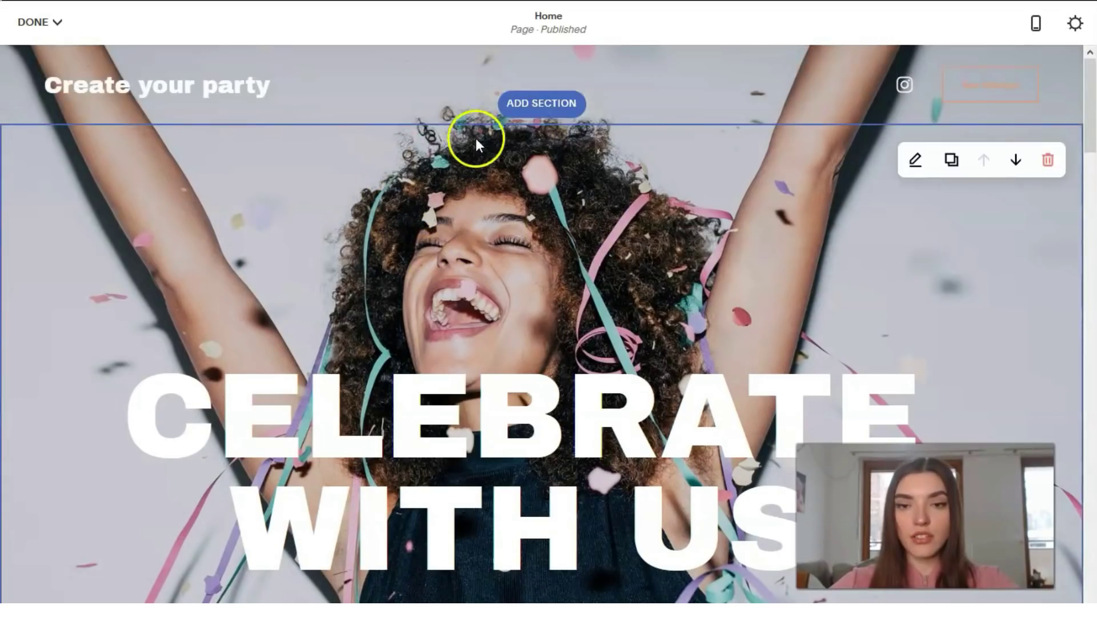
{"action": "scroll", "coordinate": [549, 416], "scroll_direction": "down", "scroll_amount": 2}
{"action": "scroll", "coordinate": [549, 270], "scroll_direction": "up", "scroll_amount": 2}
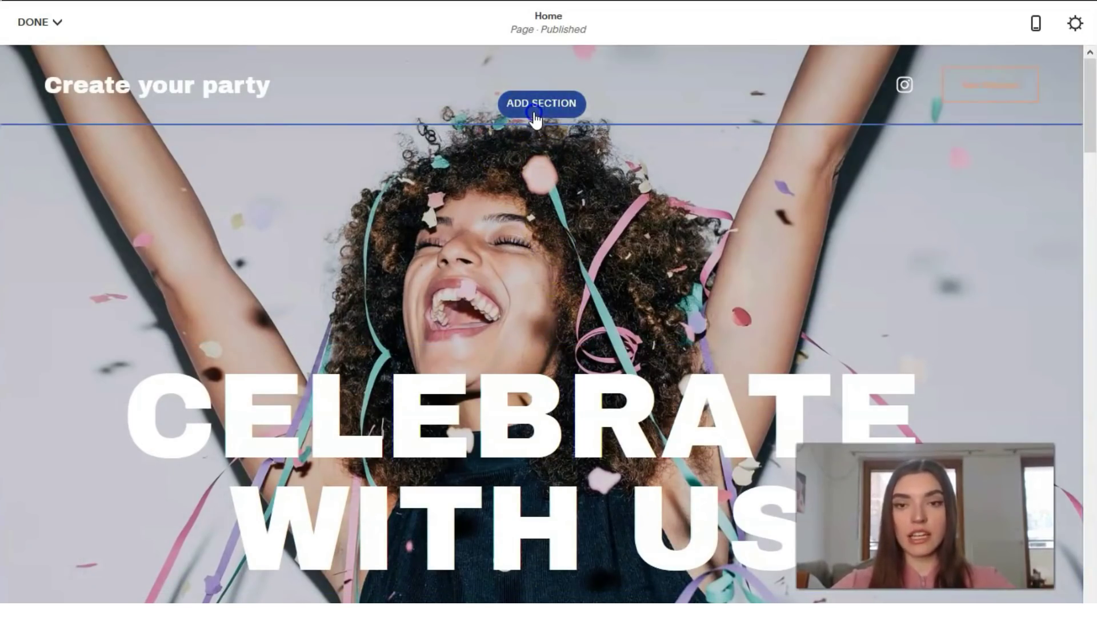
{"action": "left_click", "coordinate": [535, 113]}
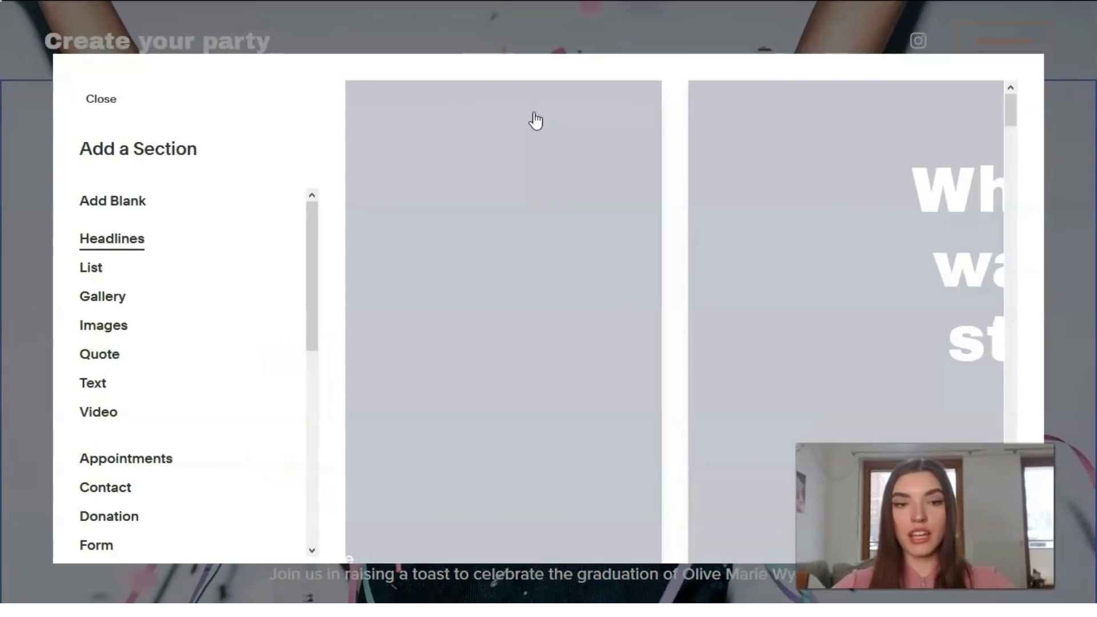
{"action": "scroll", "coordinate": [277, 250], "scroll_direction": "down", "scroll_amount": 7}
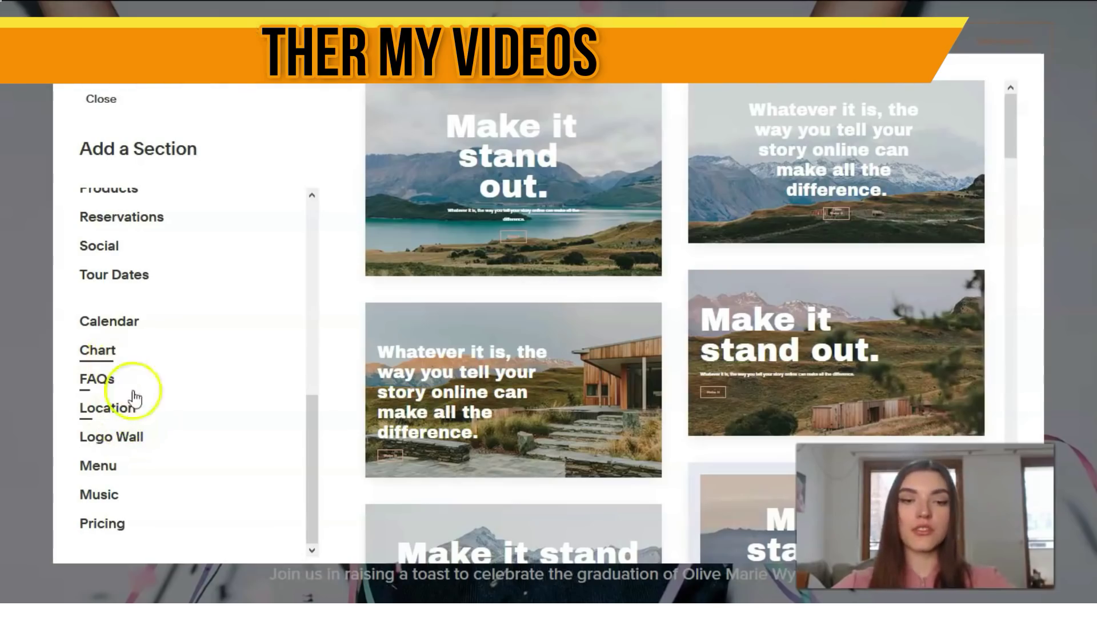
{"action": "scroll", "coordinate": [109, 372], "scroll_direction": "up", "scroll_amount": 7}
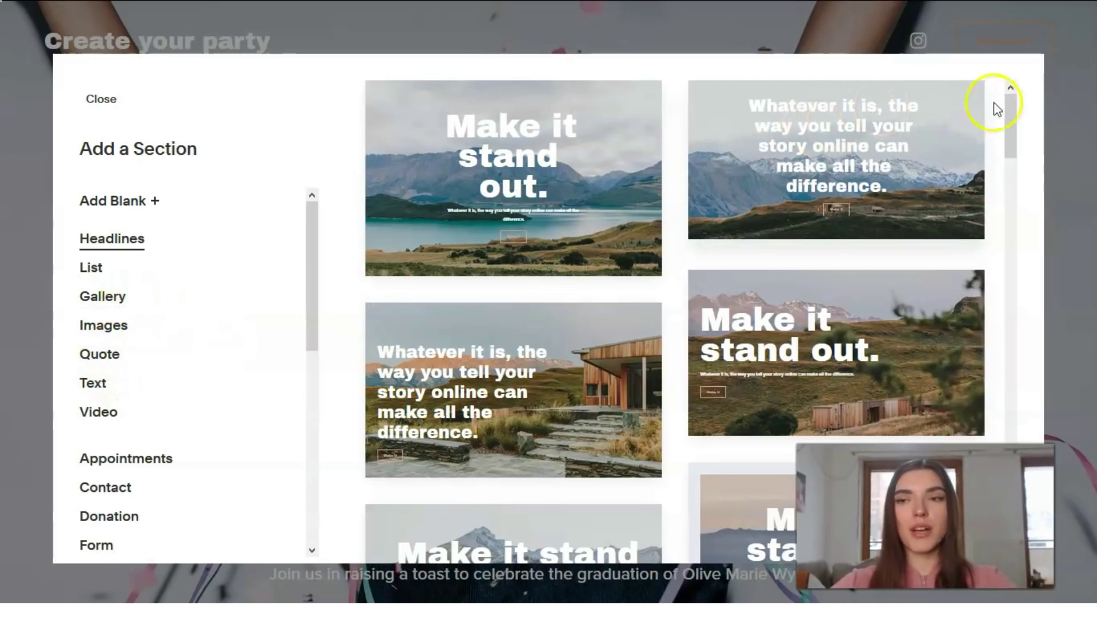
Dismiss the section picker and restyle the CELEBRATE WITH US! headline as Heading 2.
{"action": "left_click", "coordinate": [1055, 176]}
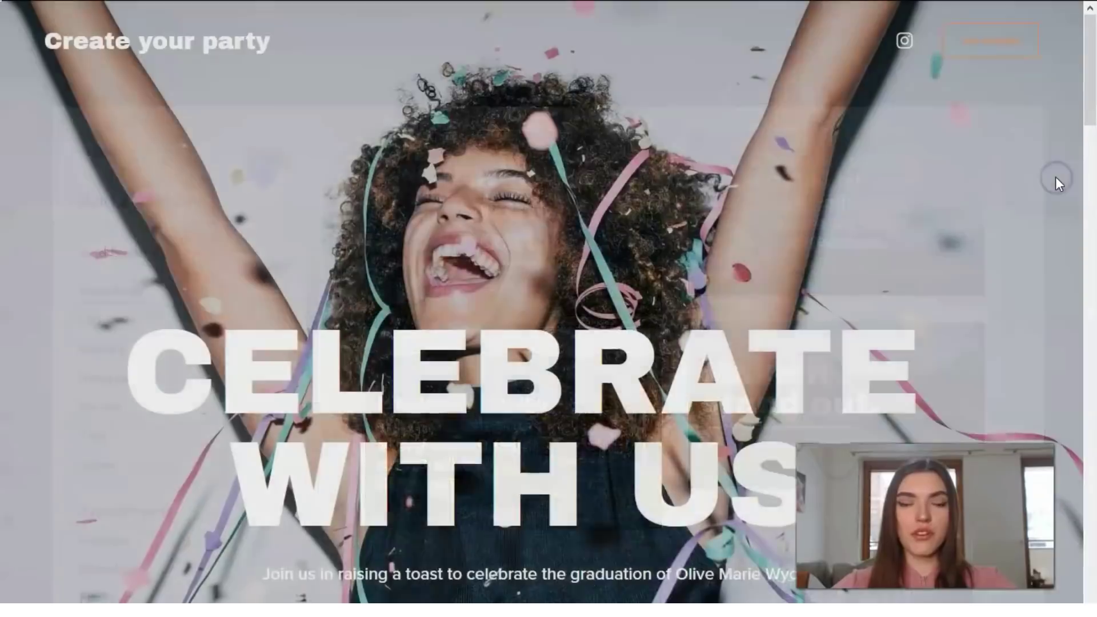
{"action": "scroll", "coordinate": [612, 343], "scroll_direction": "down", "scroll_amount": 2}
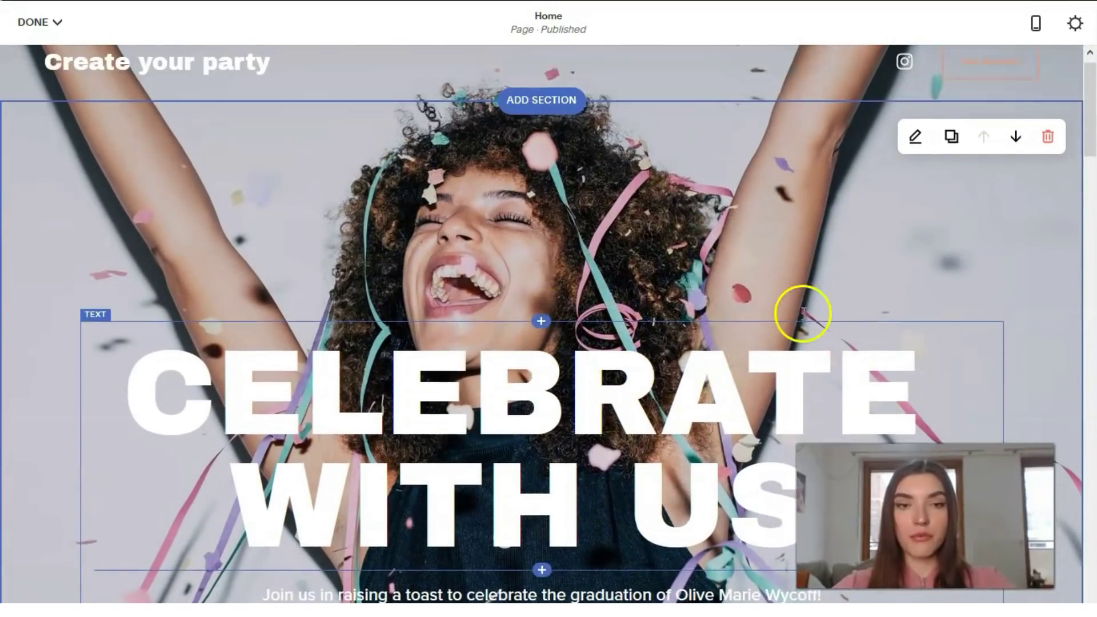
{"action": "scroll", "coordinate": [804, 314], "scroll_direction": "up", "scroll_amount": 2}
{"action": "scroll", "coordinate": [422, 428], "scroll_direction": "down", "scroll_amount": 5}
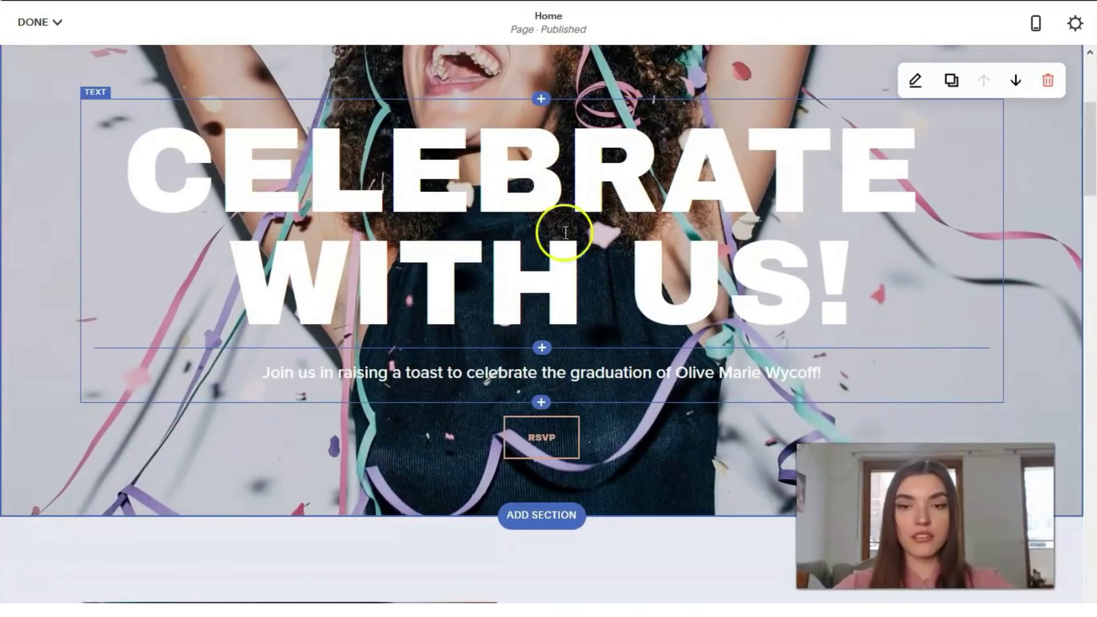
{"action": "left_click", "coordinate": [273, 158]}
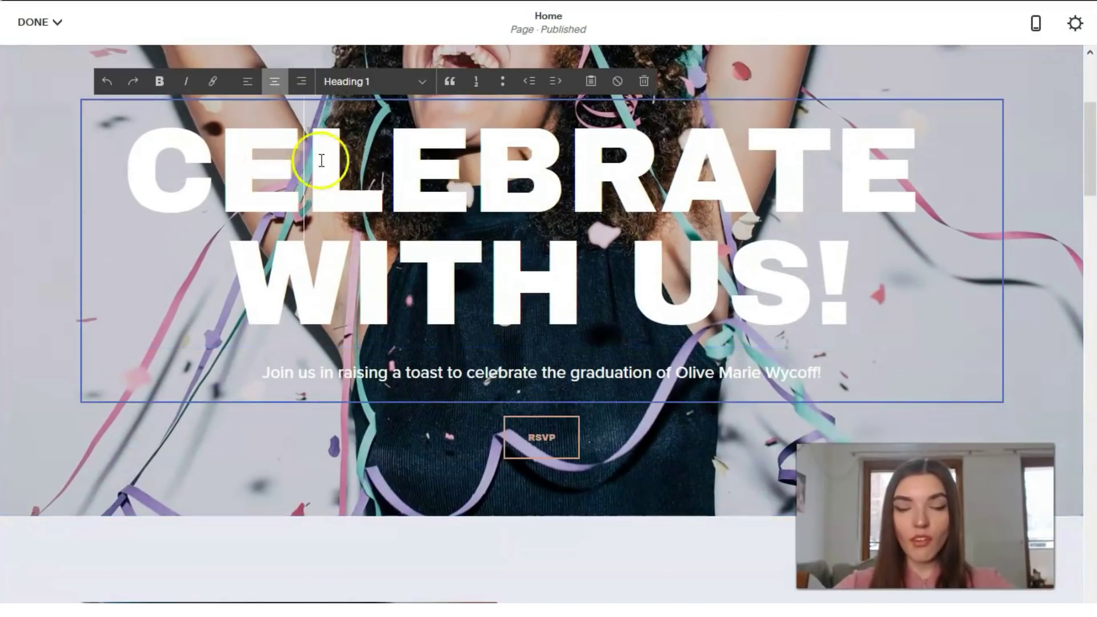
{"action": "left_click", "coordinate": [155, 156]}
{"action": "left_click_drag", "start_coordinate": [129, 157], "coordinate": [892, 284]}
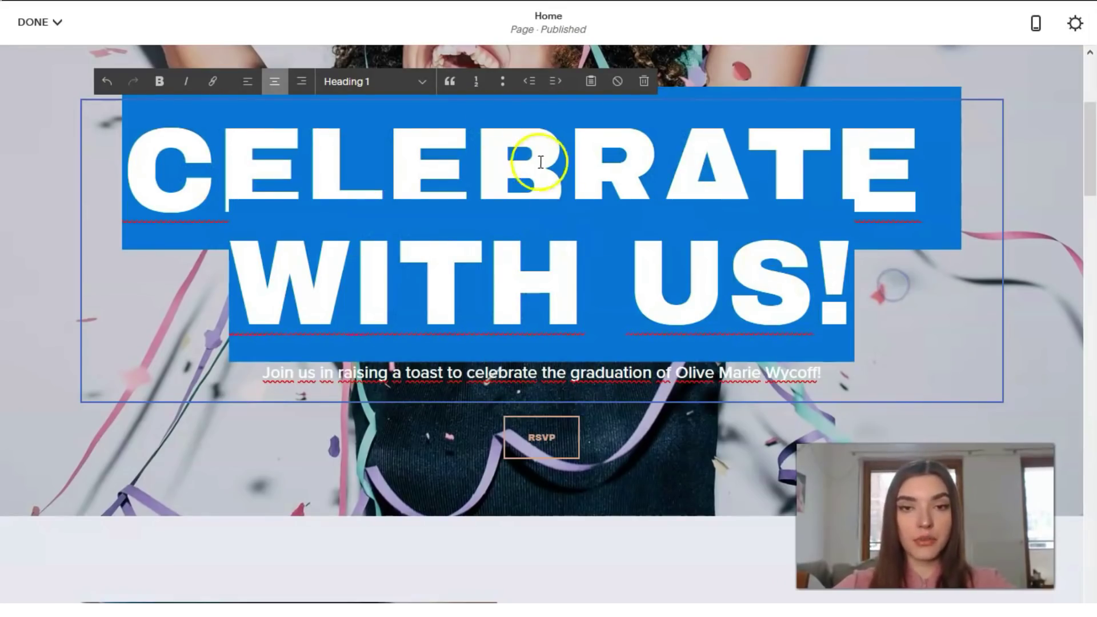
{"action": "left_click", "coordinate": [407, 95]}
{"action": "left_click", "coordinate": [408, 126]}
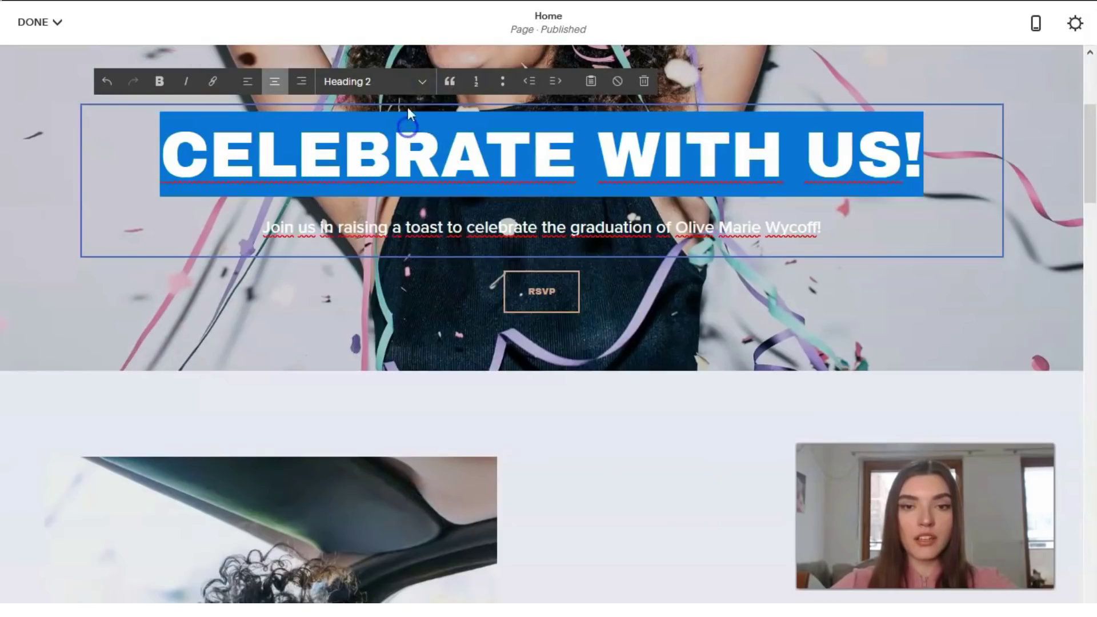
Toggle bold on and off the headline, leaving it unbolded, and exit text editing.
{"action": "scroll", "coordinate": [474, 237], "scroll_direction": "up", "scroll_amount": 4}
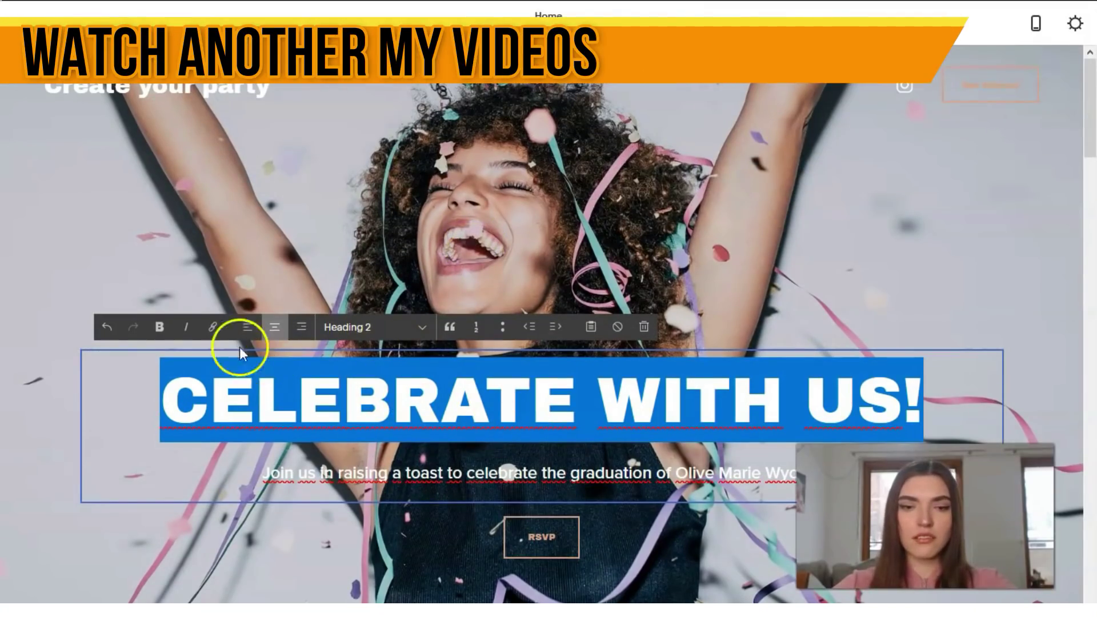
{"action": "left_click", "coordinate": [161, 327]}
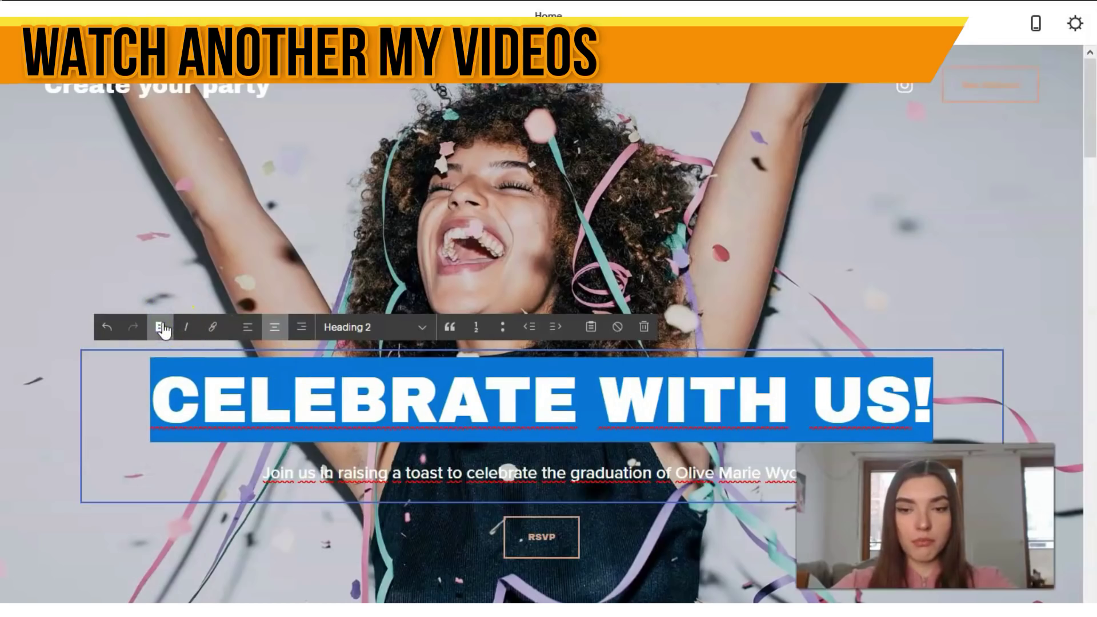
{"action": "left_click", "coordinate": [161, 327]}
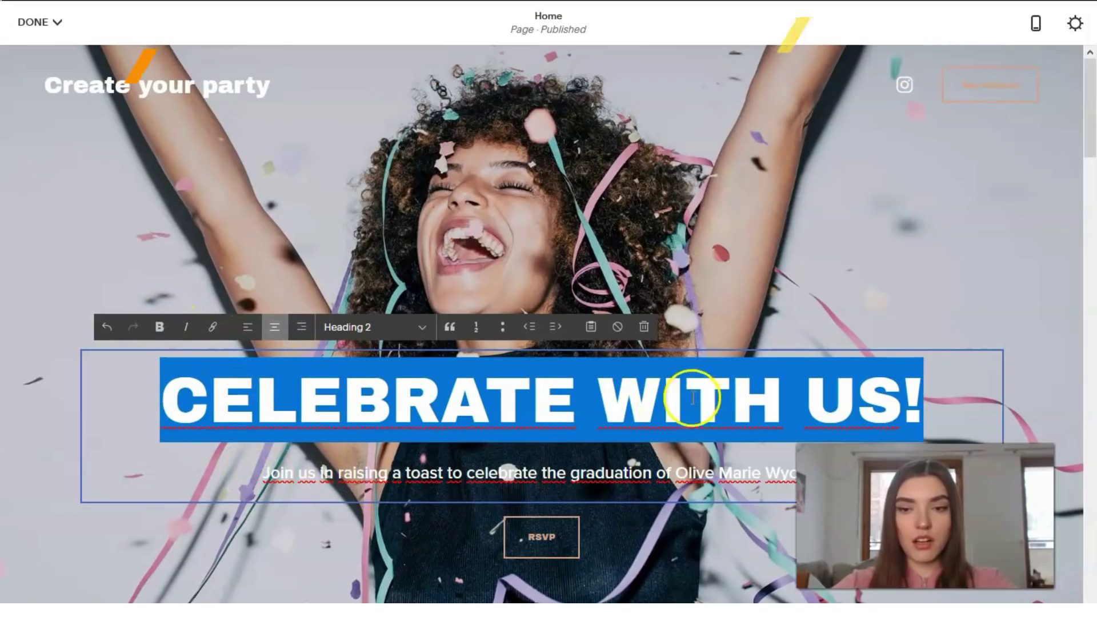
{"action": "left_click", "coordinate": [842, 180]}
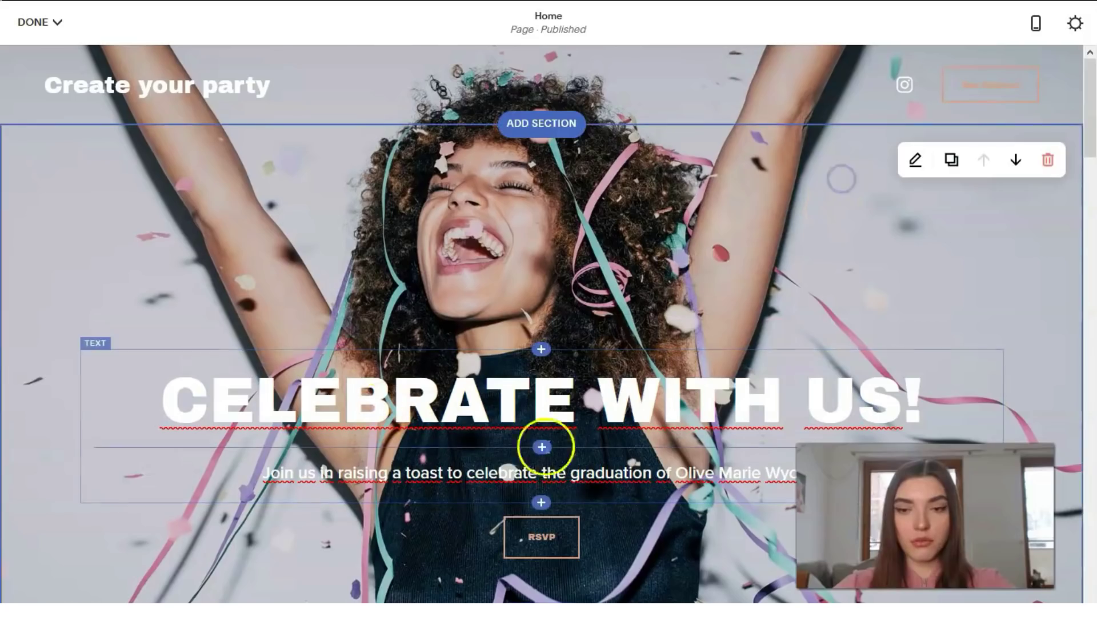
{"action": "triple_click", "coordinate": [240, 384]}
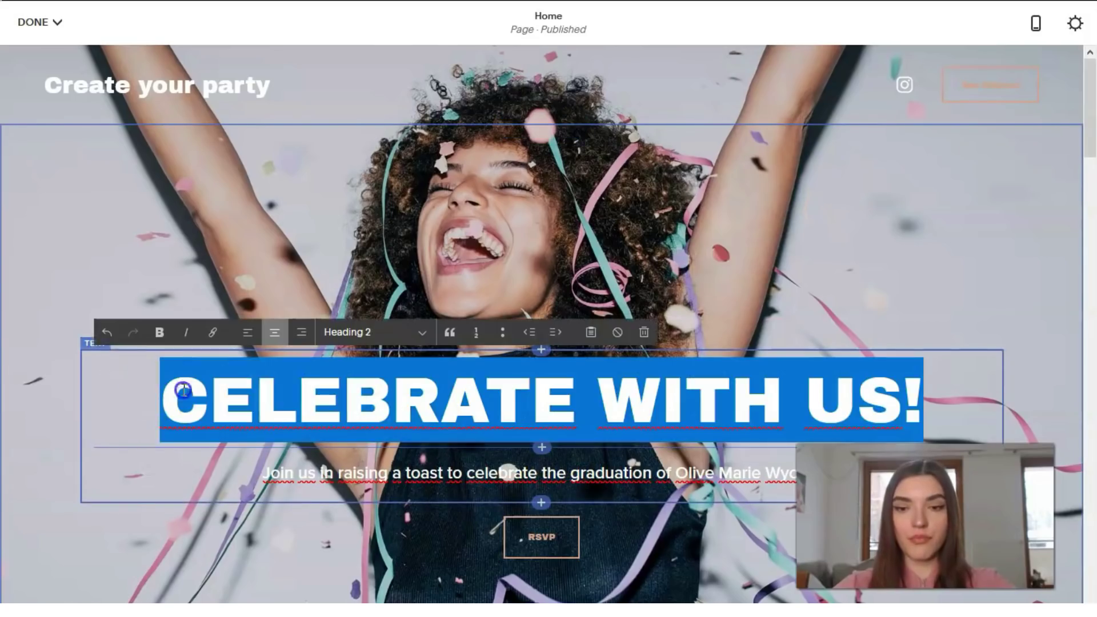
{"action": "left_click", "coordinate": [710, 406]}
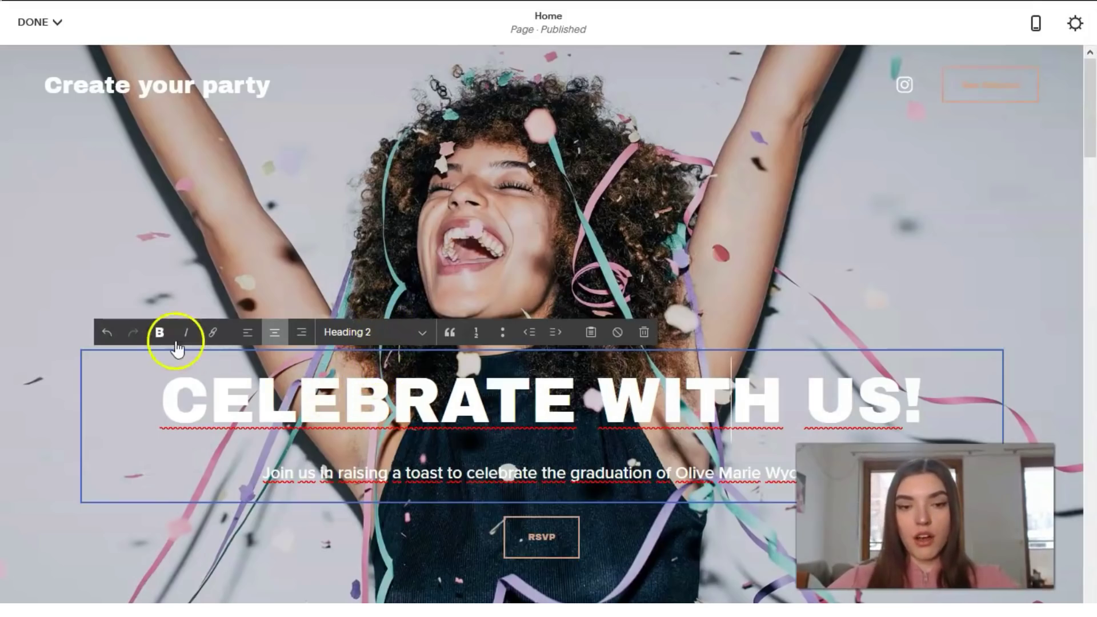
Try left, right and centre alignment, then delete the hero heading block and confirm.
{"action": "left_click", "coordinate": [249, 335]}
{"action": "left_click", "coordinate": [276, 333]}
{"action": "left_click", "coordinate": [299, 334]}
{"action": "left_click", "coordinate": [279, 333]}
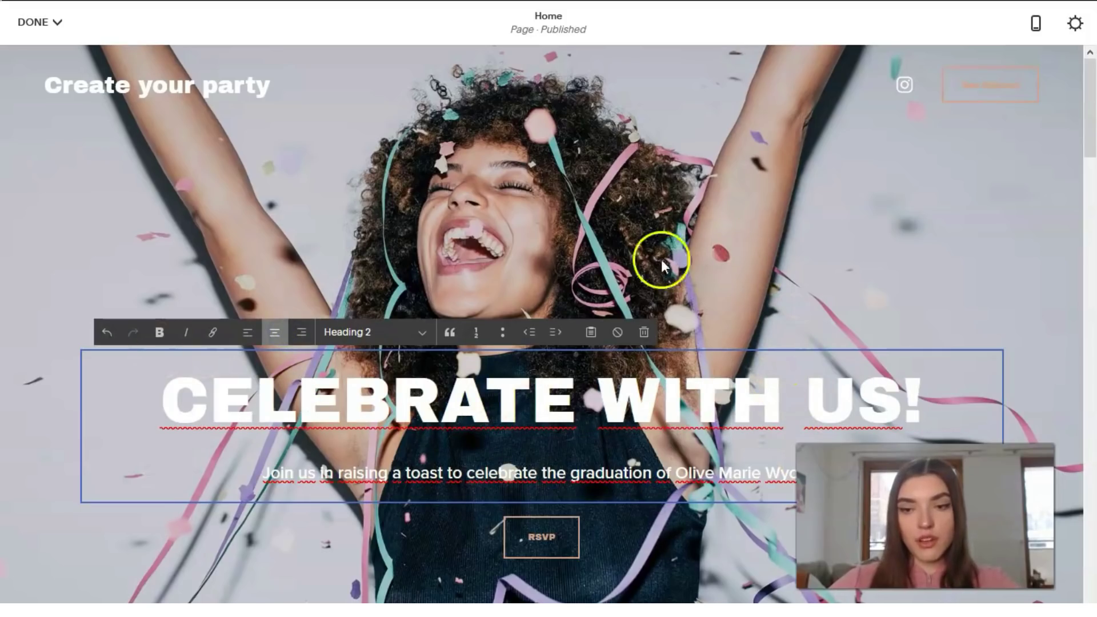
{"action": "left_click", "coordinate": [644, 335]}
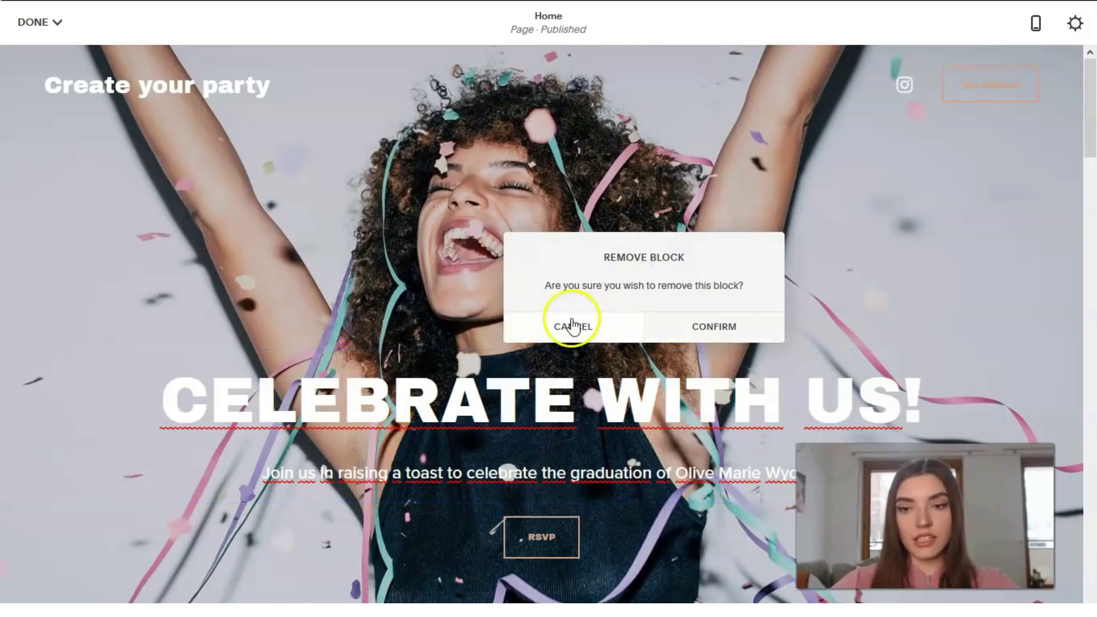
{"action": "left_click", "coordinate": [708, 325]}
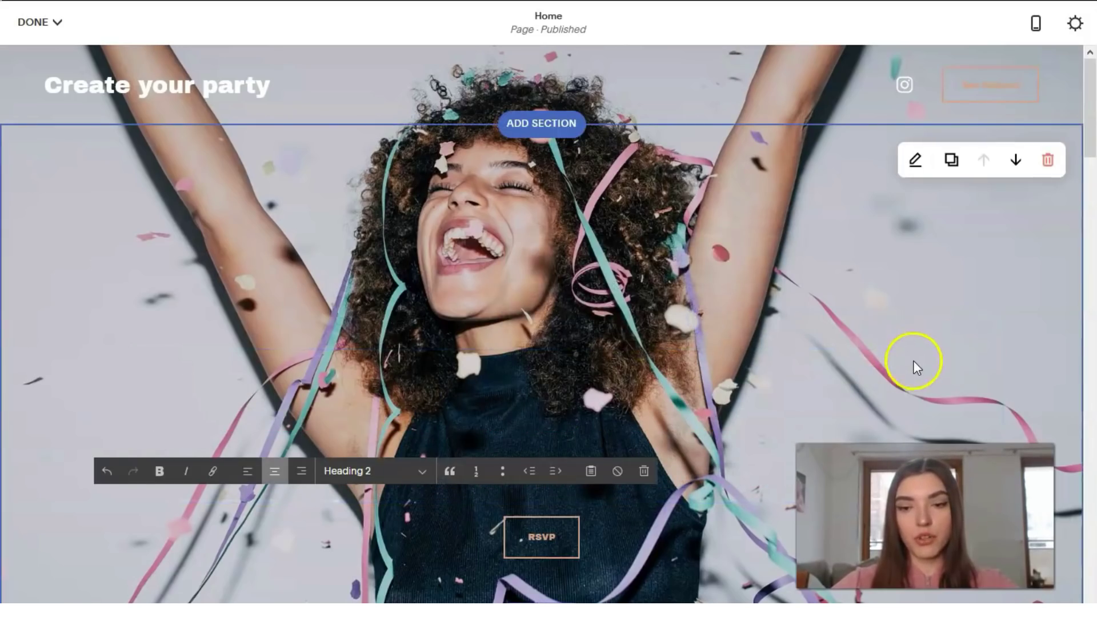
Delete the RSVP button block from the confetti hero and confirm the removal.
{"action": "left_click", "coordinate": [895, 357]}
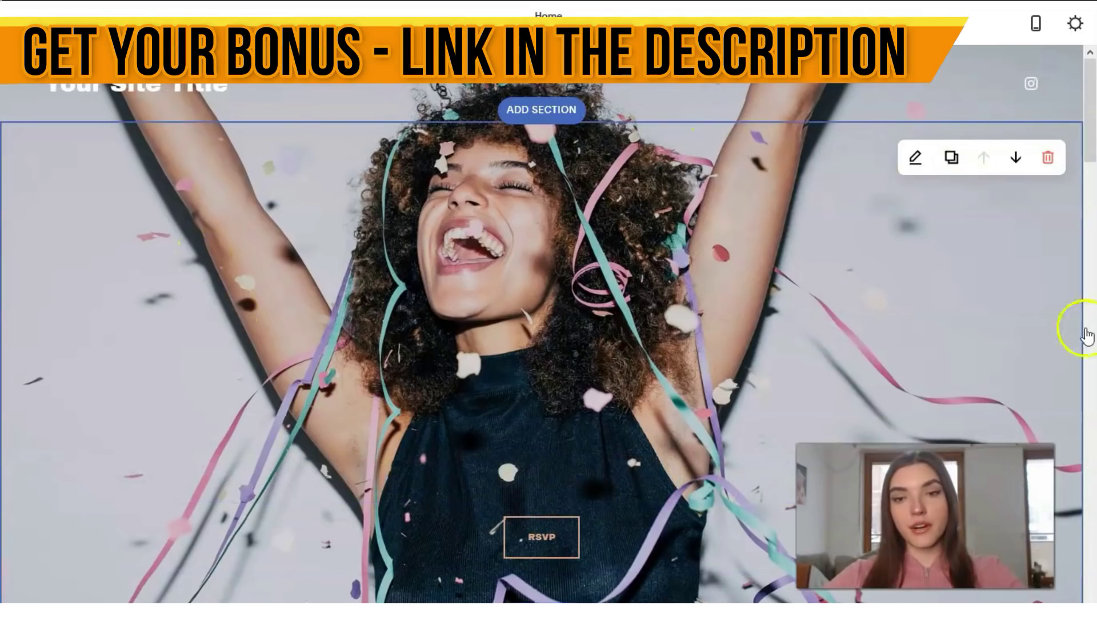
{"action": "scroll", "coordinate": [574, 318], "scroll_direction": "down", "scroll_amount": 5}
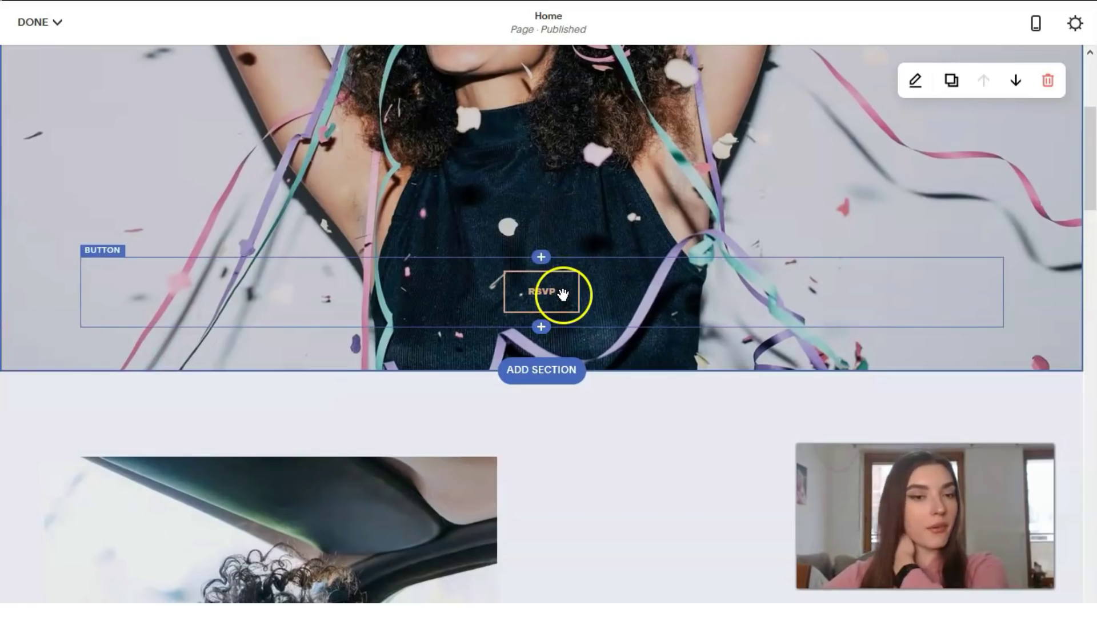
{"action": "left_click", "coordinate": [569, 307]}
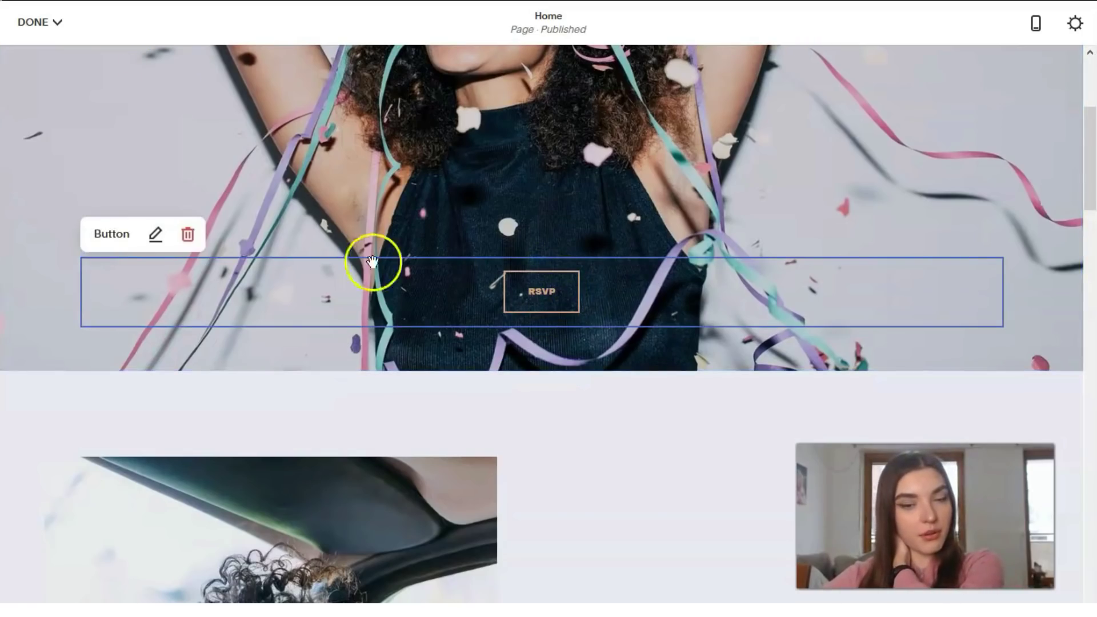
{"action": "left_click", "coordinate": [187, 236]}
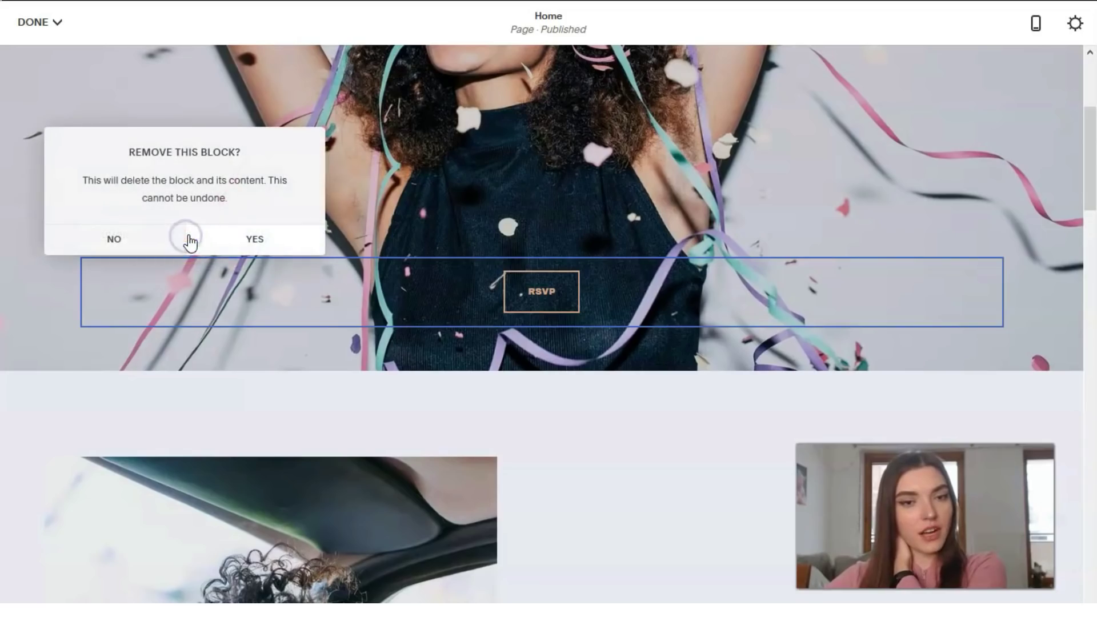
{"action": "left_click", "coordinate": [245, 240]}
{"action": "scroll", "coordinate": [249, 253], "scroll_direction": "up", "scroll_amount": 5}
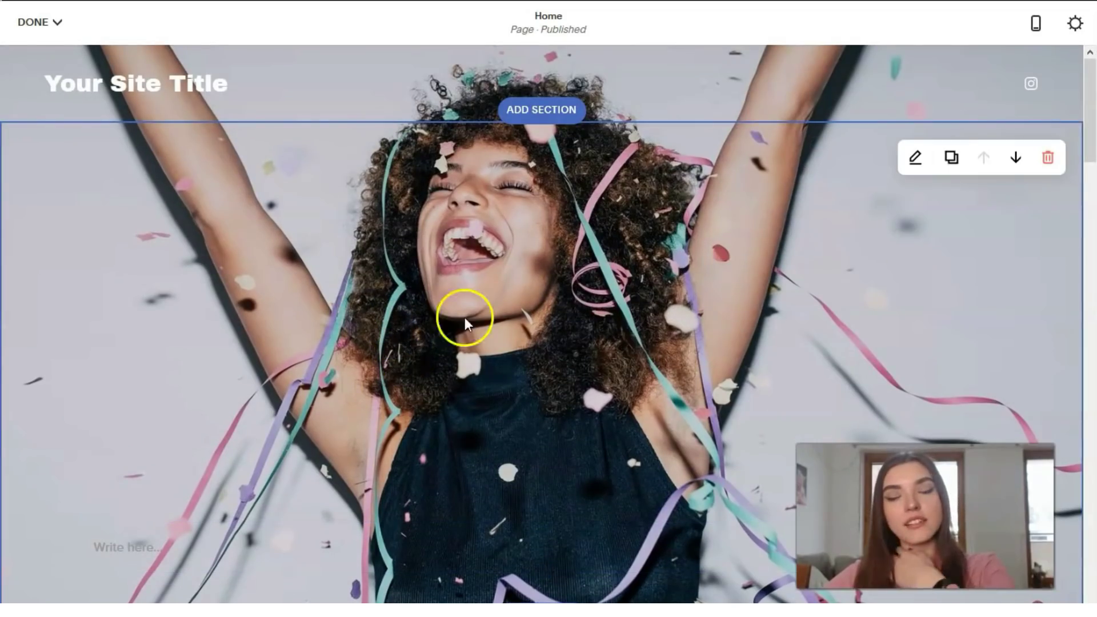
{"action": "scroll", "coordinate": [661, 369], "scroll_direction": "down", "scroll_amount": 10}
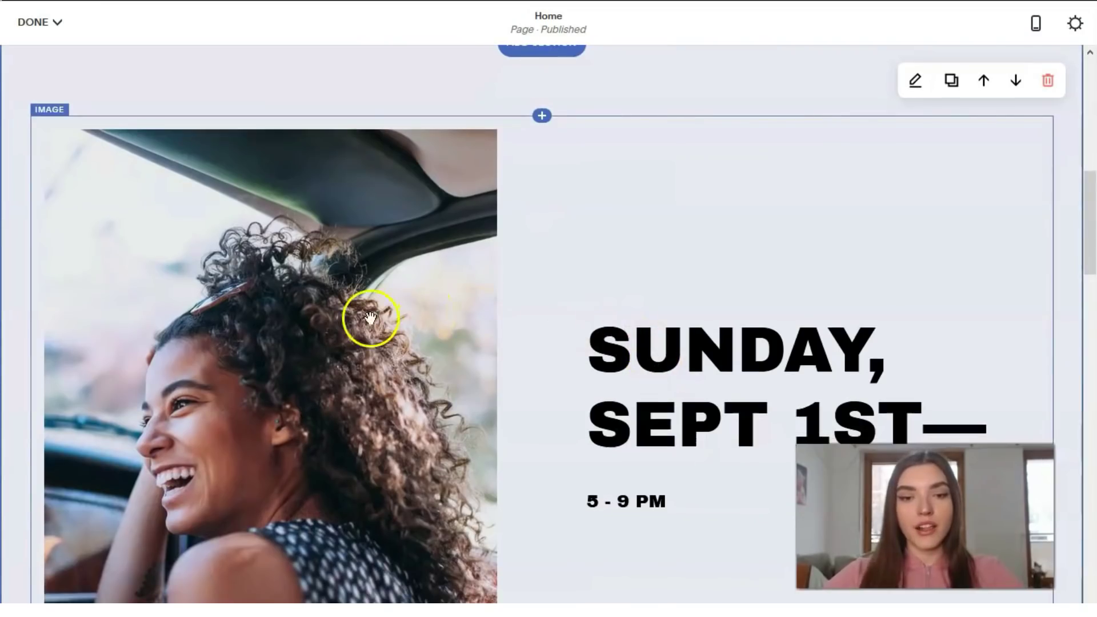
{"action": "scroll", "coordinate": [693, 345], "scroll_direction": "up", "scroll_amount": 5}
{"action": "scroll", "coordinate": [694, 345], "scroll_direction": "down", "scroll_amount": 5}
{"action": "scroll", "coordinate": [693, 346], "scroll_direction": "up", "scroll_amount": 2}
{"action": "scroll", "coordinate": [234, 295], "scroll_direction": "up", "scroll_amount": 3}
{"action": "scroll", "coordinate": [372, 326], "scroll_direction": "down", "scroll_amount": 5}
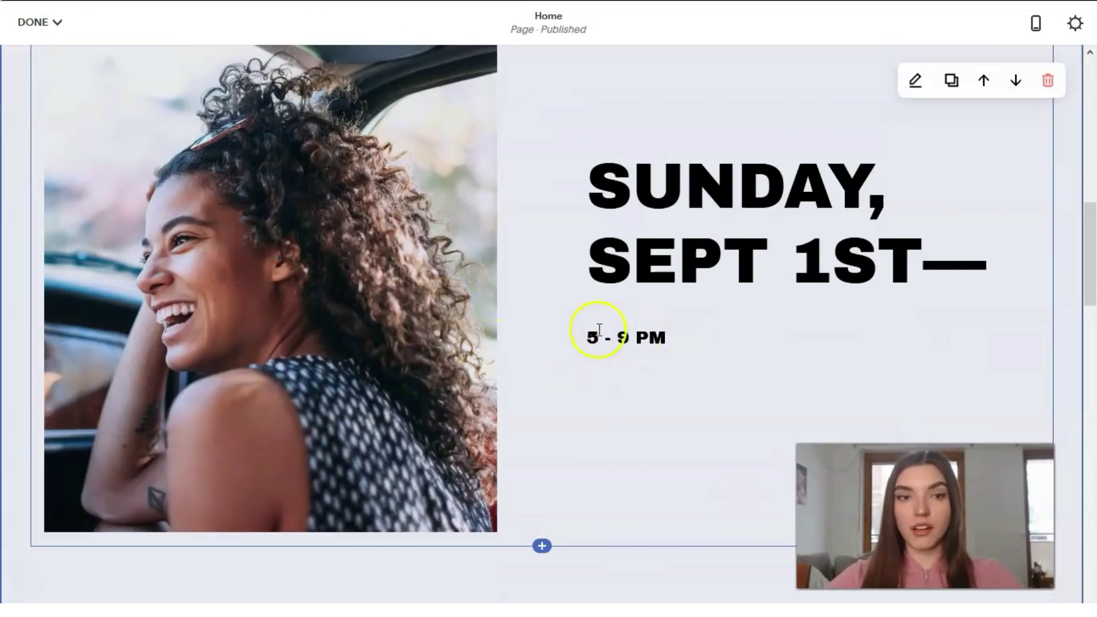
{"action": "scroll", "coordinate": [565, 326], "scroll_direction": "up", "scroll_amount": 4}
{"action": "scroll", "coordinate": [495, 416], "scroll_direction": "down", "scroll_amount": 6}
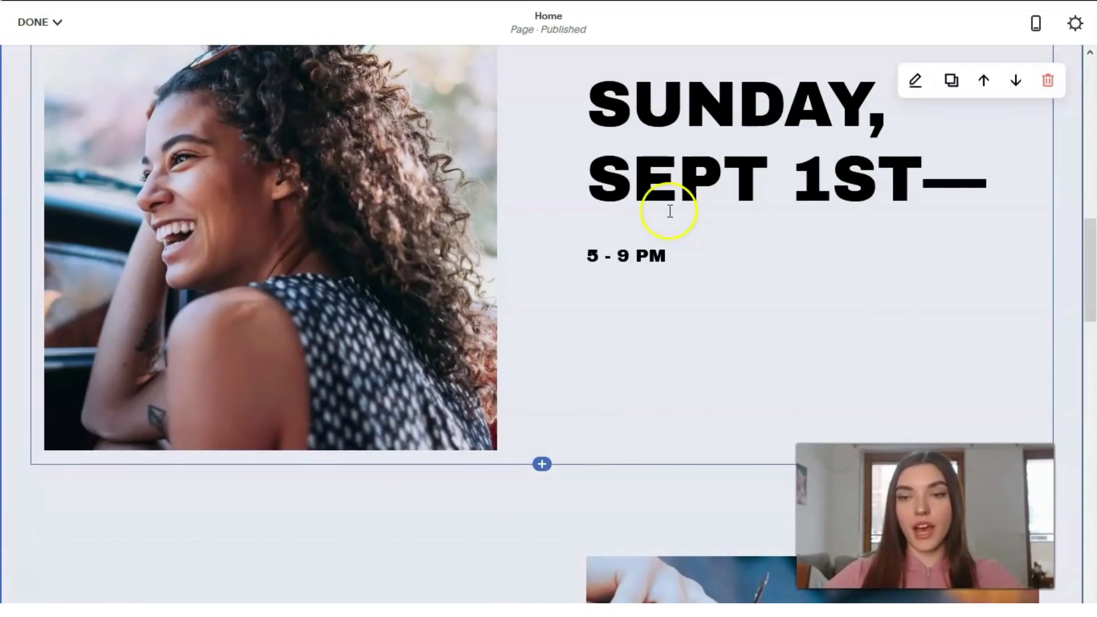
{"action": "left_click_drag", "start_coordinate": [596, 99], "coordinate": [984, 175]}
{"action": "left_click", "coordinate": [780, 293]}
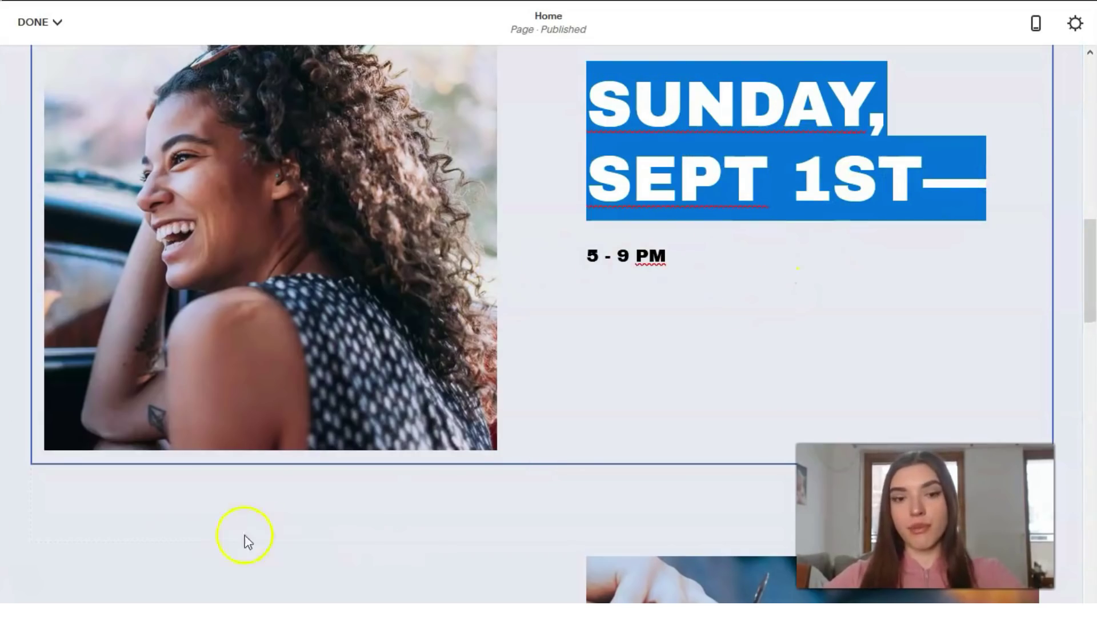
{"action": "scroll", "coordinate": [265, 499], "scroll_direction": "down", "scroll_amount": 12}
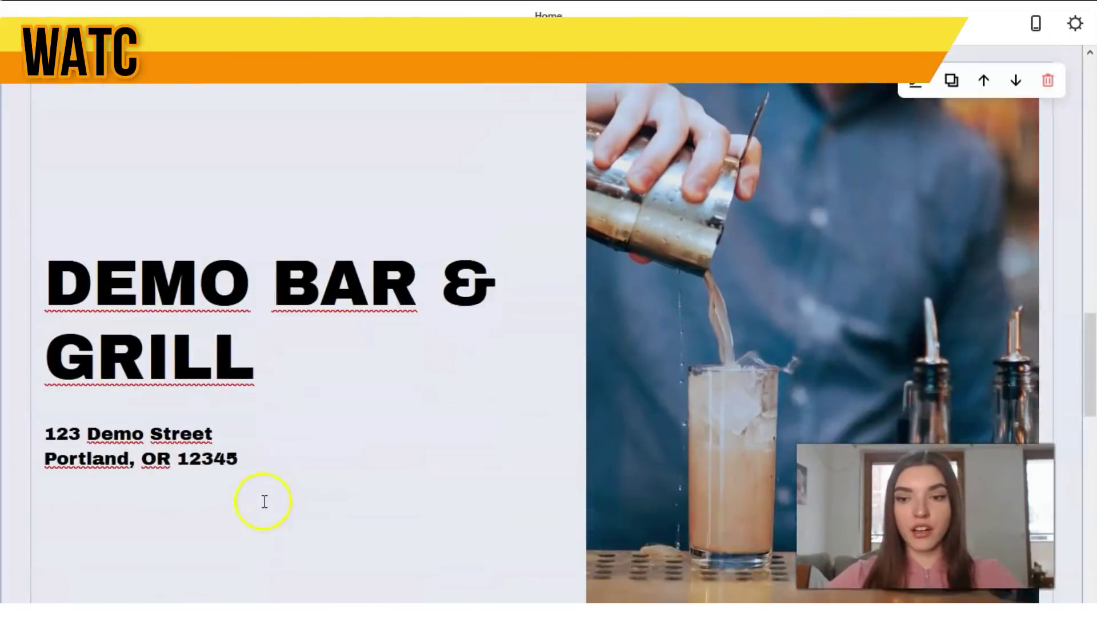
{"action": "scroll", "coordinate": [265, 499], "scroll_direction": "up", "scroll_amount": 3}
{"action": "scroll", "coordinate": [265, 499], "scroll_direction": "up", "scroll_amount": 4}
{"action": "scroll", "coordinate": [265, 499], "scroll_direction": "down", "scroll_amount": 10}
{"action": "scroll", "coordinate": [268, 496], "scroll_direction": "up", "scroll_amount": 15}
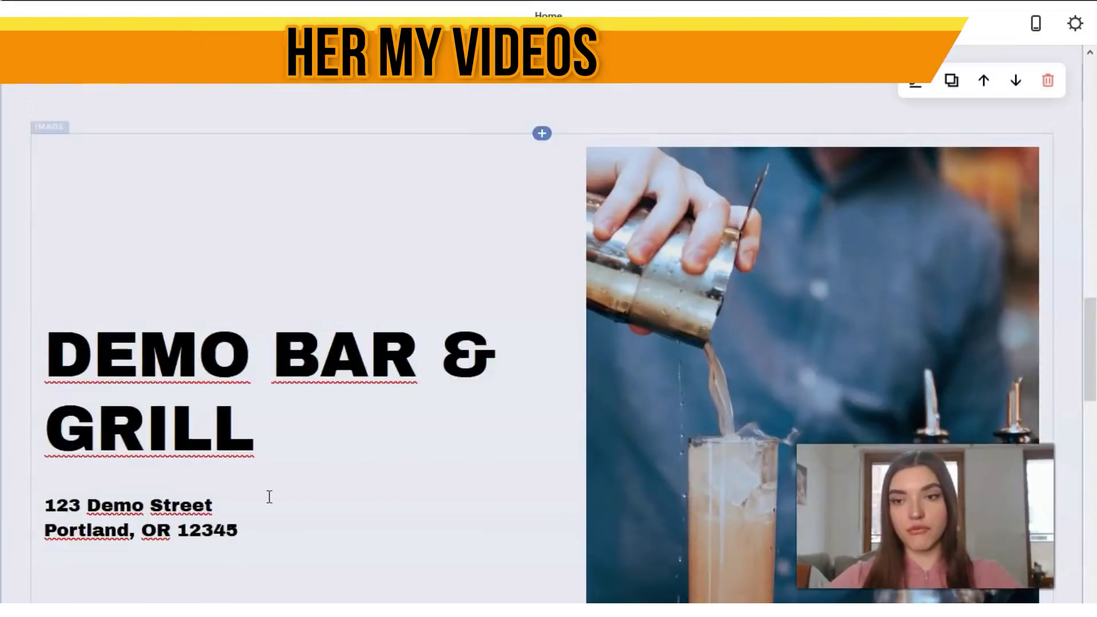
{"action": "scroll", "coordinate": [458, 400], "scroll_direction": "up", "scroll_amount": 1}
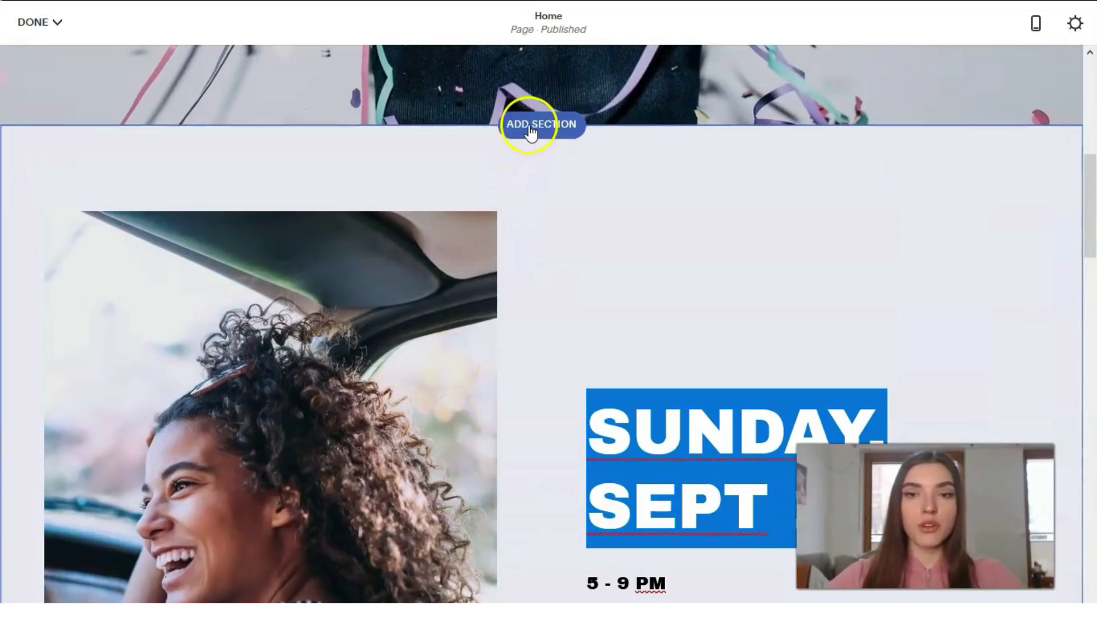
Add a section below the hero and browse Quote and Text layouts, ending on Quote.
{"action": "left_click", "coordinate": [532, 127]}
{"action": "left_click", "coordinate": [499, 169]}
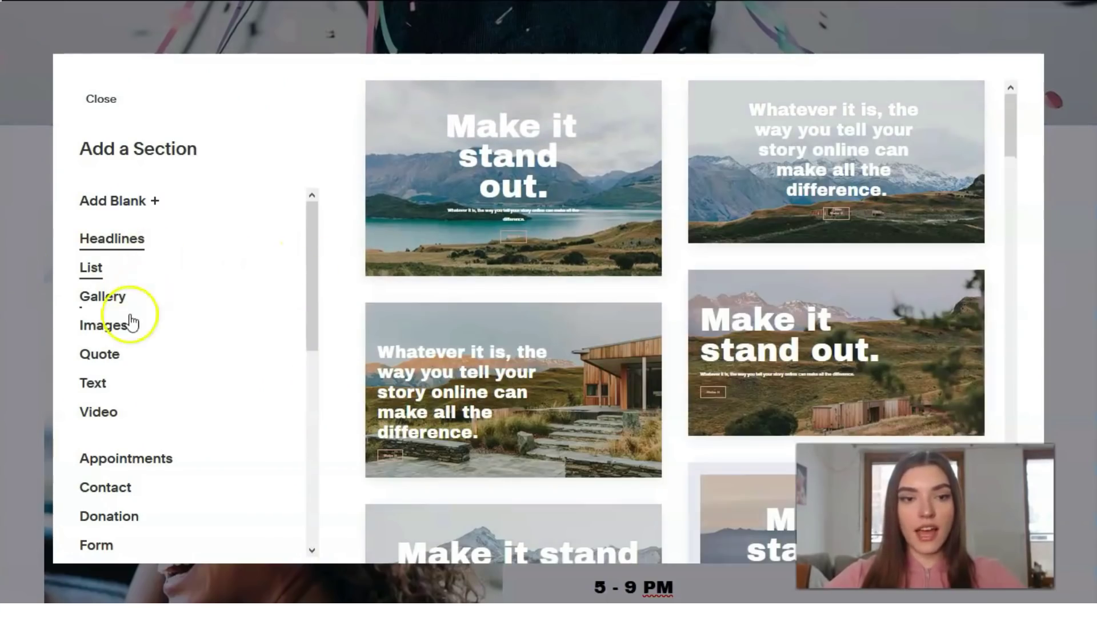
{"action": "left_click", "coordinate": [100, 358]}
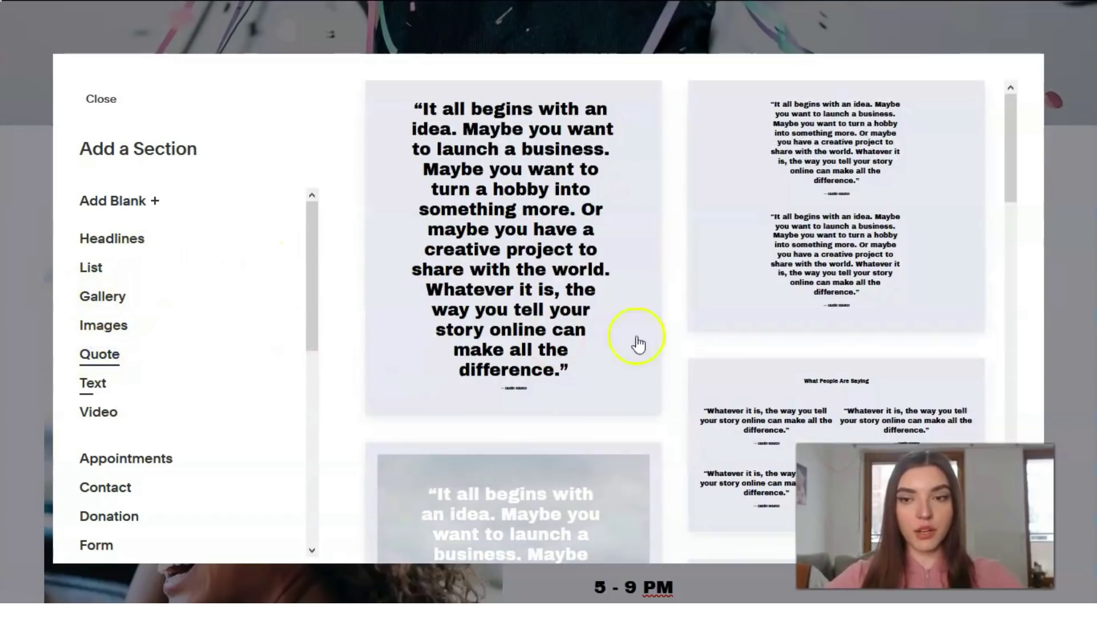
{"action": "scroll", "coordinate": [755, 294], "scroll_direction": "down", "scroll_amount": 6}
{"action": "scroll", "coordinate": [754, 294], "scroll_direction": "down", "scroll_amount": 10}
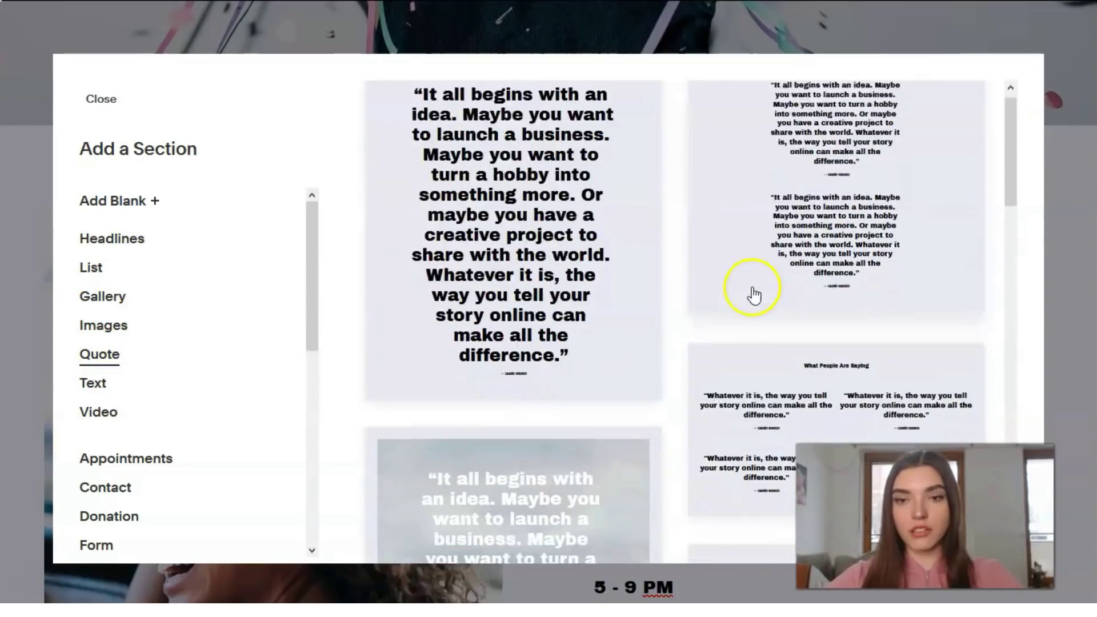
{"action": "scroll", "coordinate": [755, 295], "scroll_direction": "up", "scroll_amount": 15}
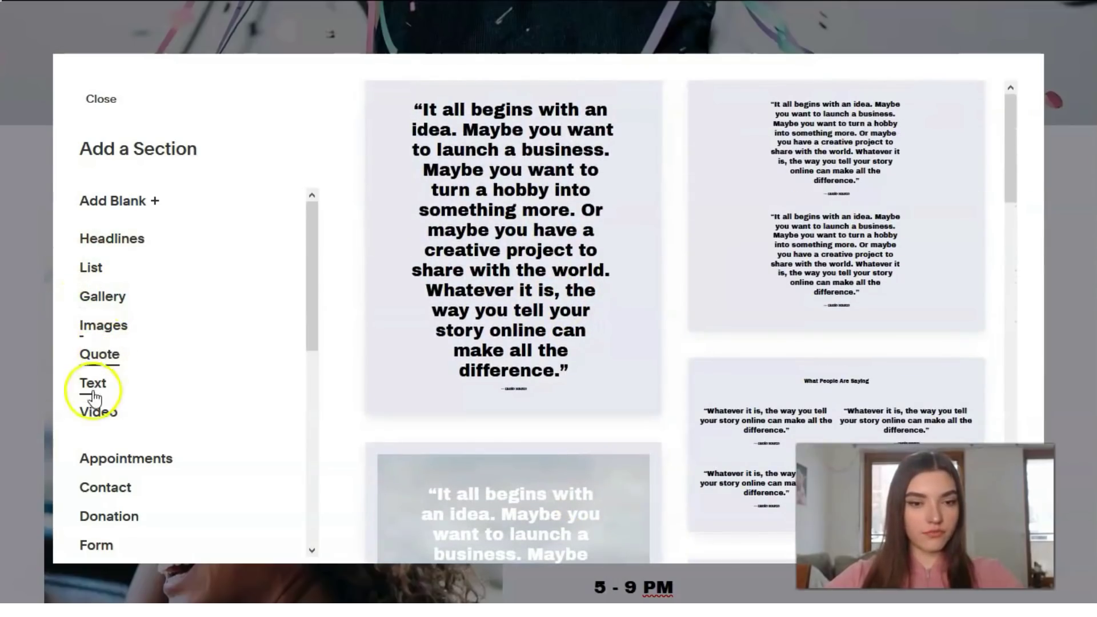
{"action": "left_click", "coordinate": [93, 393]}
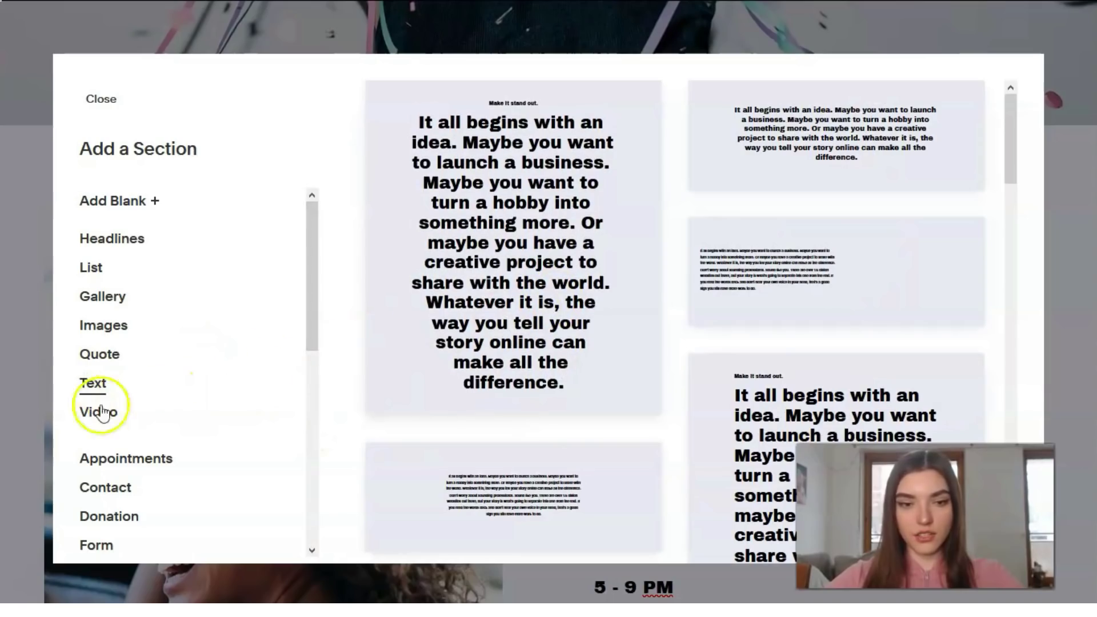
{"action": "left_click", "coordinate": [88, 359]}
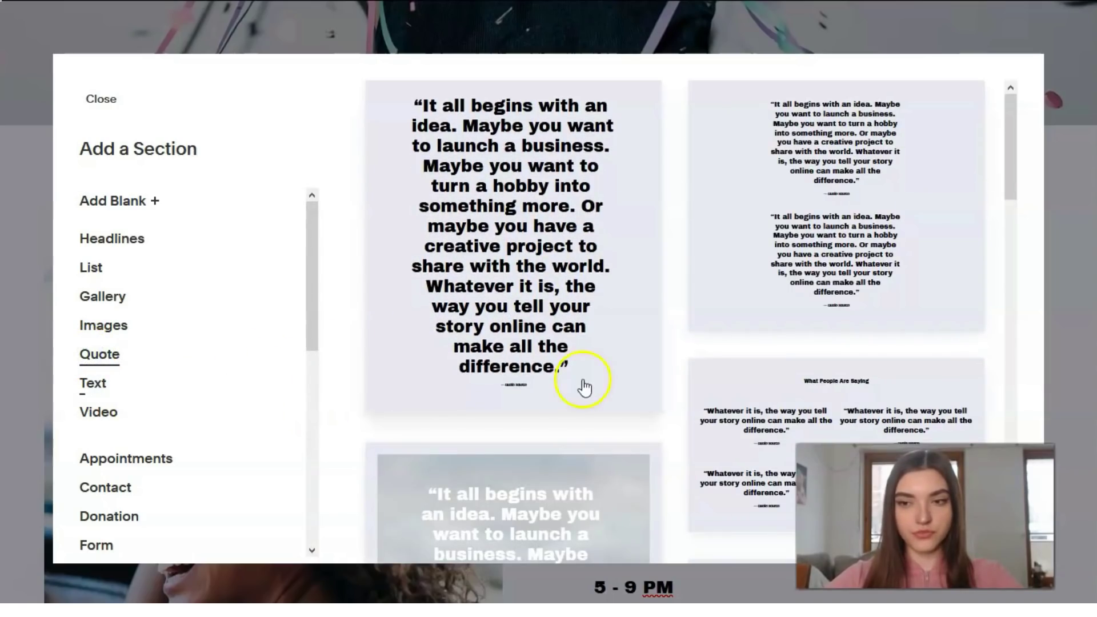
{"action": "scroll", "coordinate": [593, 379], "scroll_direction": "down", "scroll_amount": 5}
{"action": "scroll", "coordinate": [588, 372], "scroll_direction": "up", "scroll_amount": 5}
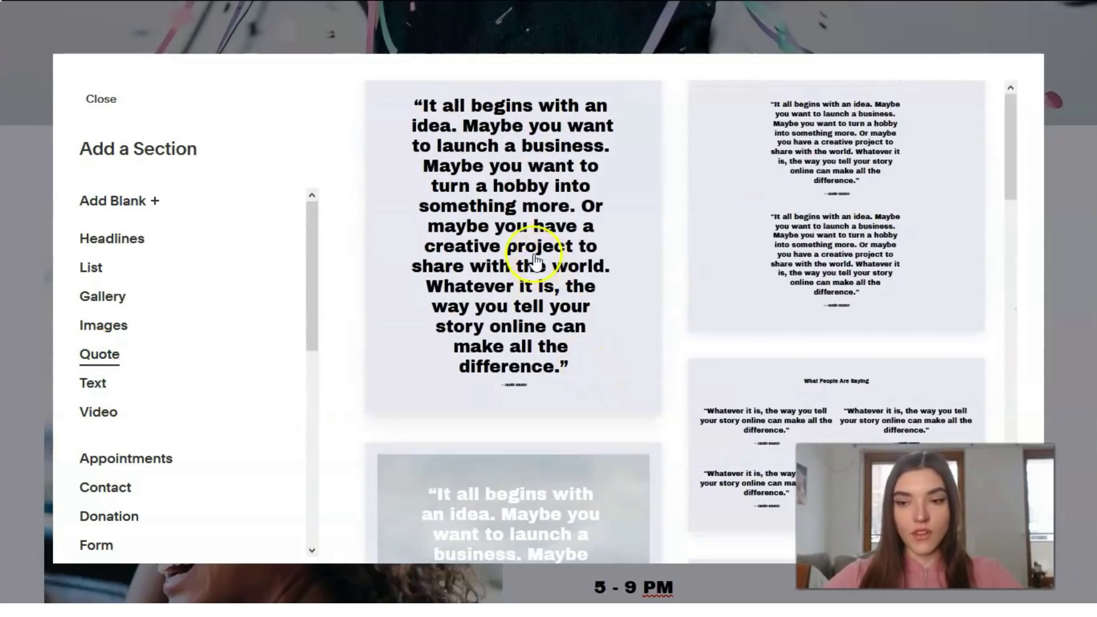
Add the large centred quote section and delete the middle sentences of its quote.
{"action": "left_click", "coordinate": [526, 252]}
{"action": "scroll", "coordinate": [373, 264], "scroll_direction": "down", "scroll_amount": 2}
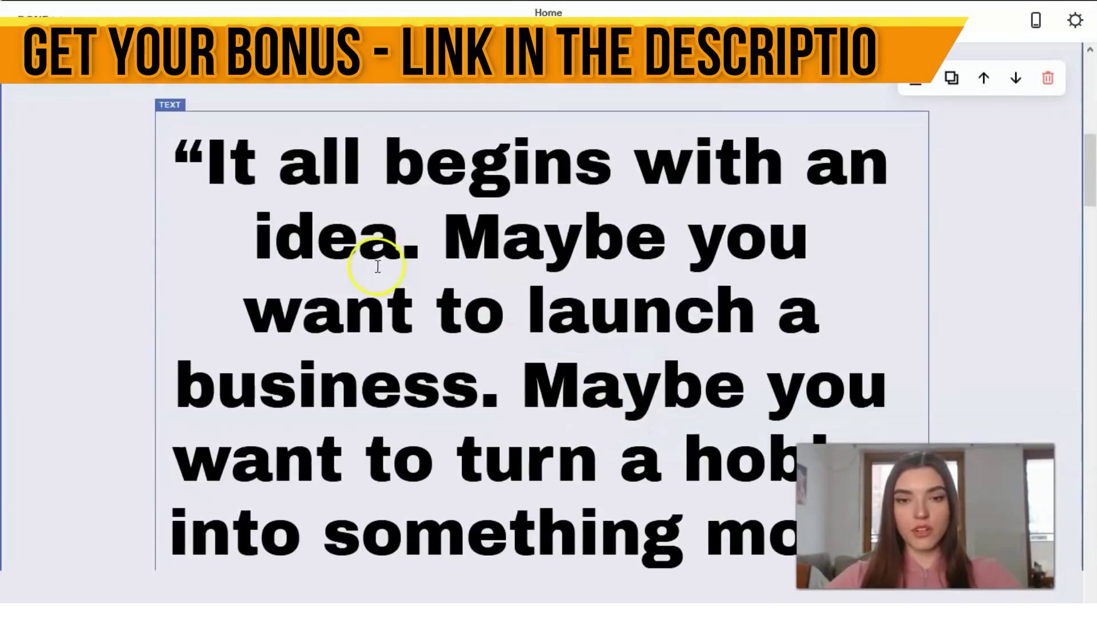
{"action": "scroll", "coordinate": [703, 235], "scroll_direction": "up", "scroll_amount": 3}
{"action": "scroll", "coordinate": [392, 238], "scroll_direction": "down", "scroll_amount": 3}
{"action": "scroll", "coordinate": [401, 229], "scroll_direction": "up", "scroll_amount": 3}
{"action": "left_click", "coordinate": [446, 343]}
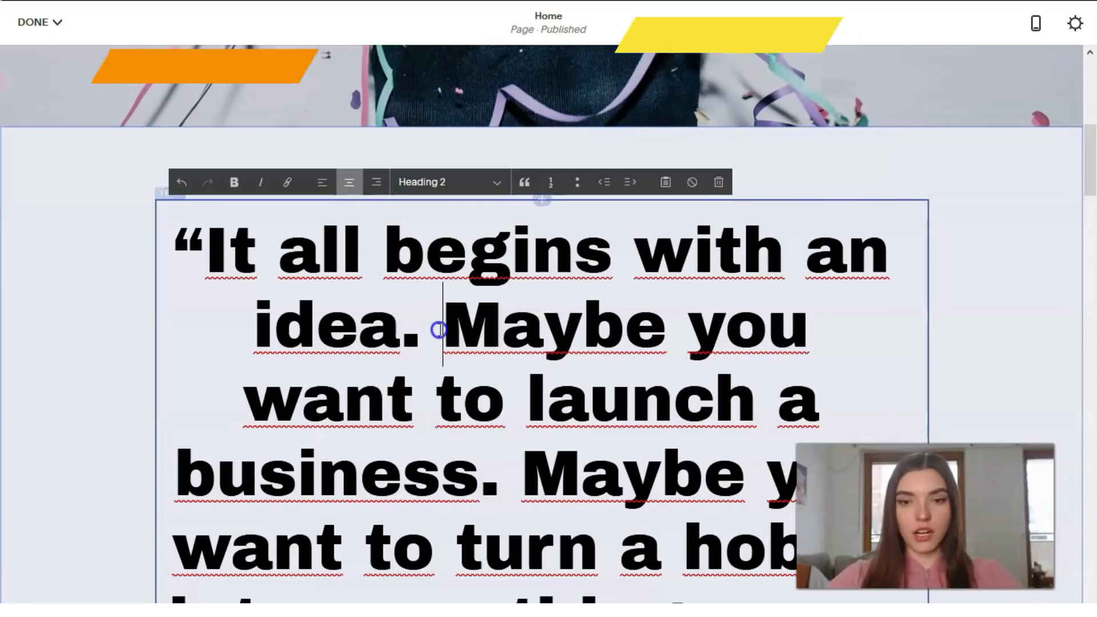
{"action": "left_click_drag", "start_coordinate": [440, 330], "coordinate": [871, 425]}
{"action": "key", "text": "BackSpace"}
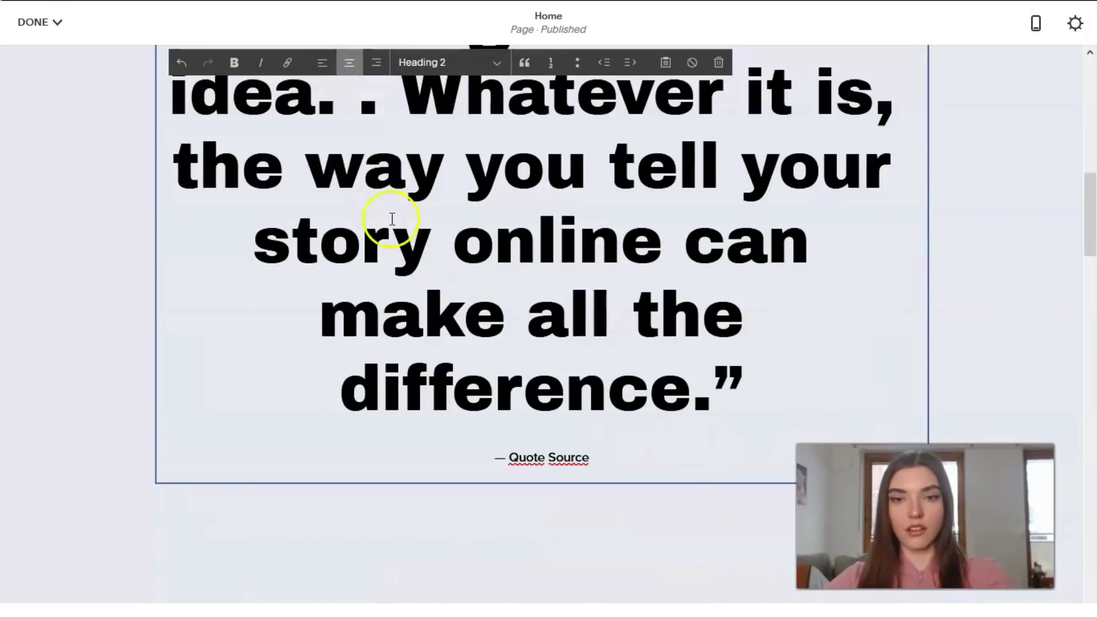
Remove the closing sentence, quote marks and attribution, leaving 'It all begins with an idea.'.
{"action": "left_click_drag", "start_coordinate": [706, 485], "coordinate": [421, 206]}
{"action": "key", "text": "BackSpace"}
{"action": "scroll", "coordinate": [600, 238], "scroll_direction": "up", "scroll_amount": 6}
{"action": "key", "text": "BackSpace"}
{"action": "key", "text": "BackSpace"}
{"action": "key", "text": "BackSpace"}
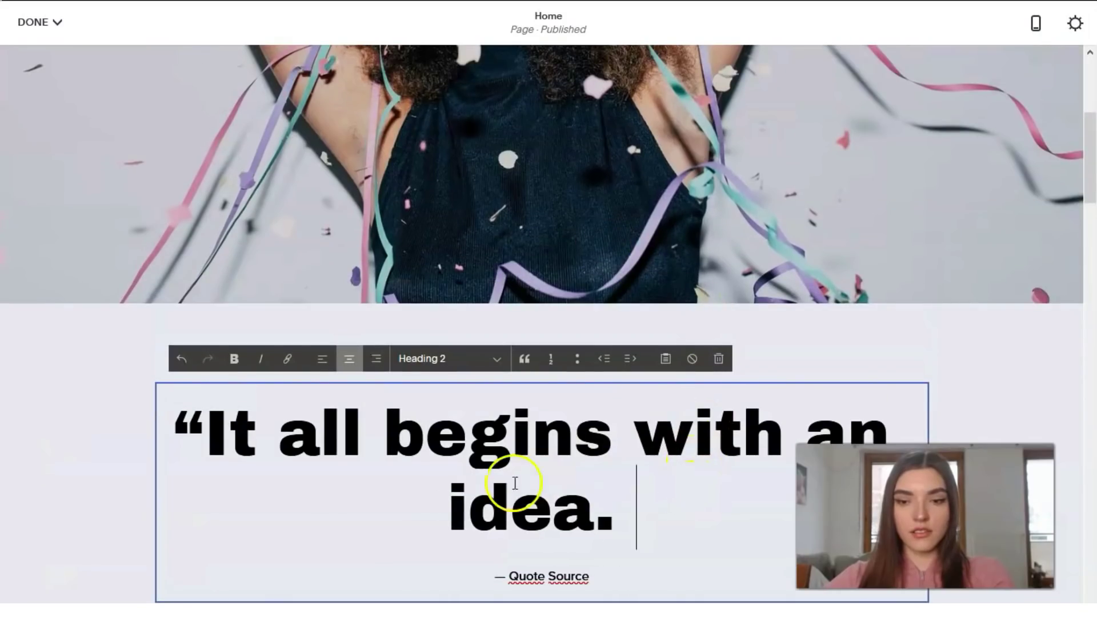
{"action": "key", "text": "BackSpace"}
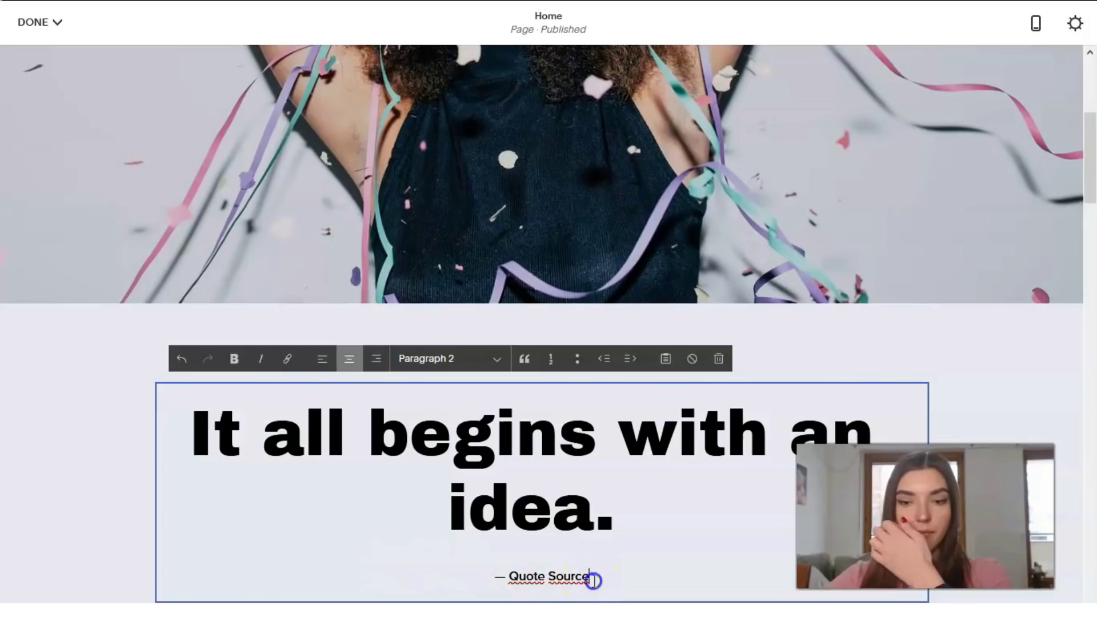
{"action": "left_click_drag", "start_coordinate": [584, 580], "coordinate": [476, 574]}
{"action": "key", "text": "BackSpace"}
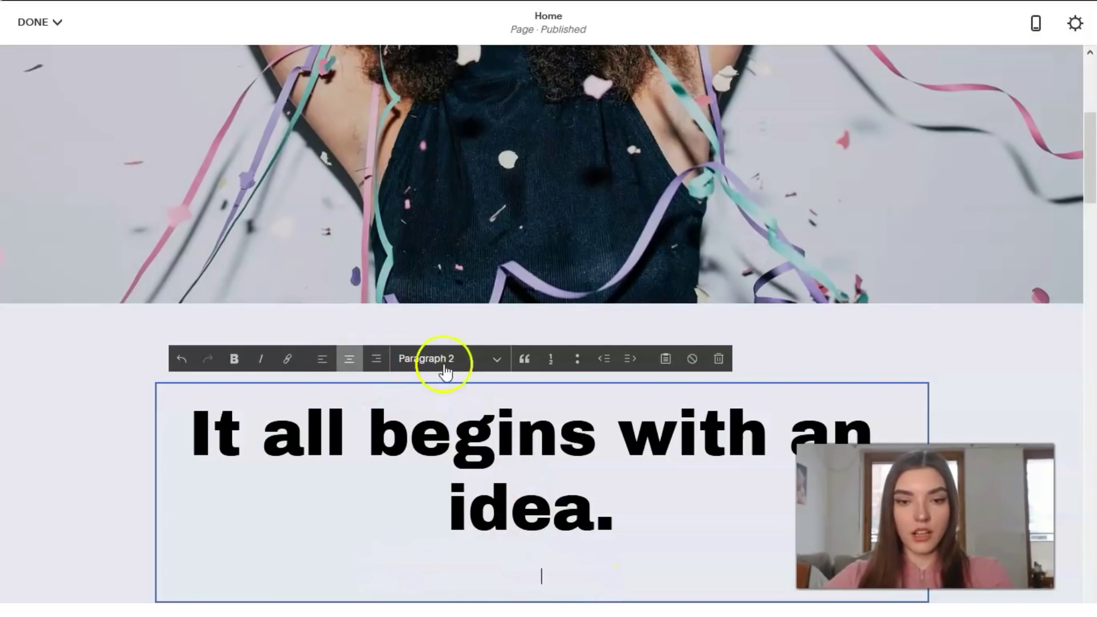
Try Heading 1, Paragraph 1 and Heading 4 on the line, settling on Heading 3.
{"action": "left_click_drag", "start_coordinate": [632, 521], "coordinate": [199, 445]}
{"action": "left_click", "coordinate": [499, 360]}
{"action": "left_click", "coordinate": [490, 384]}
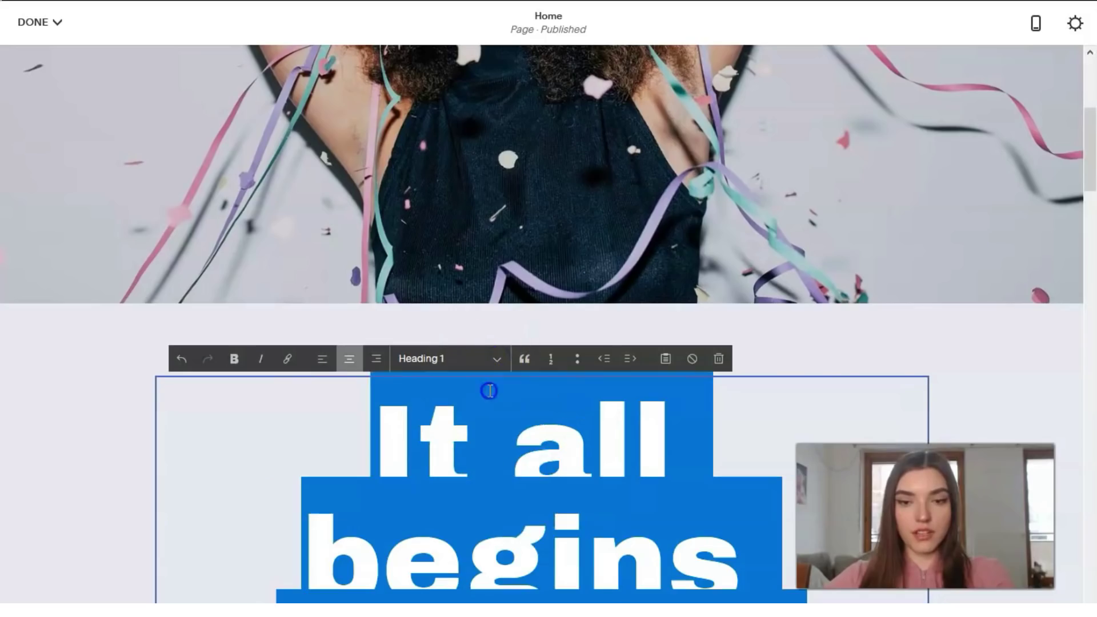
{"action": "left_click", "coordinate": [498, 360]}
{"action": "left_click", "coordinate": [479, 478]}
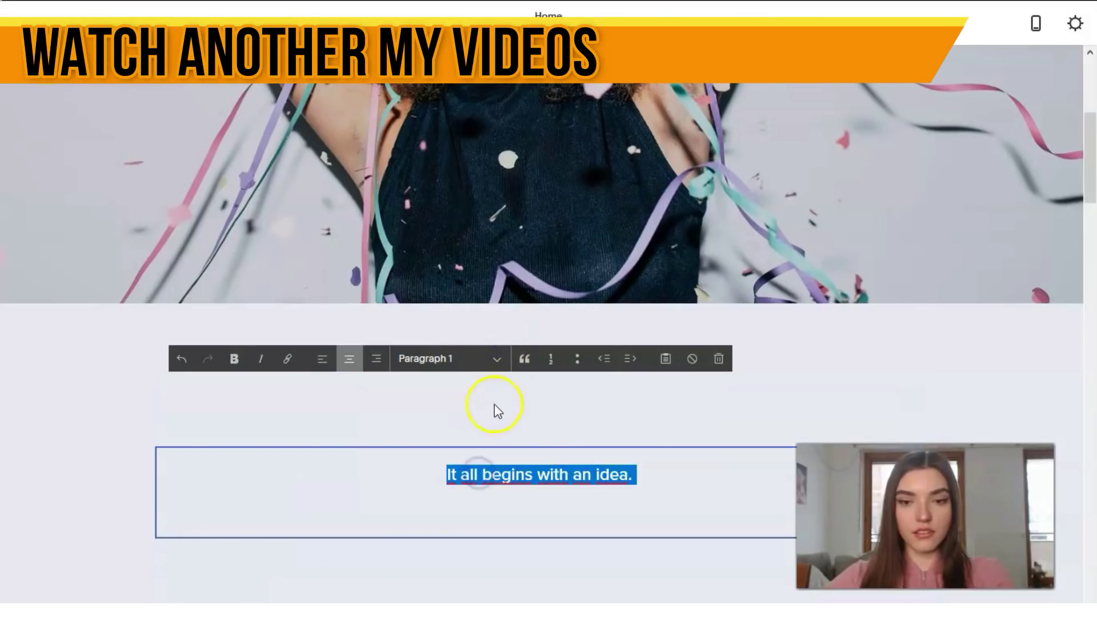
{"action": "left_click", "coordinate": [497, 360]}
{"action": "left_click", "coordinate": [473, 451]}
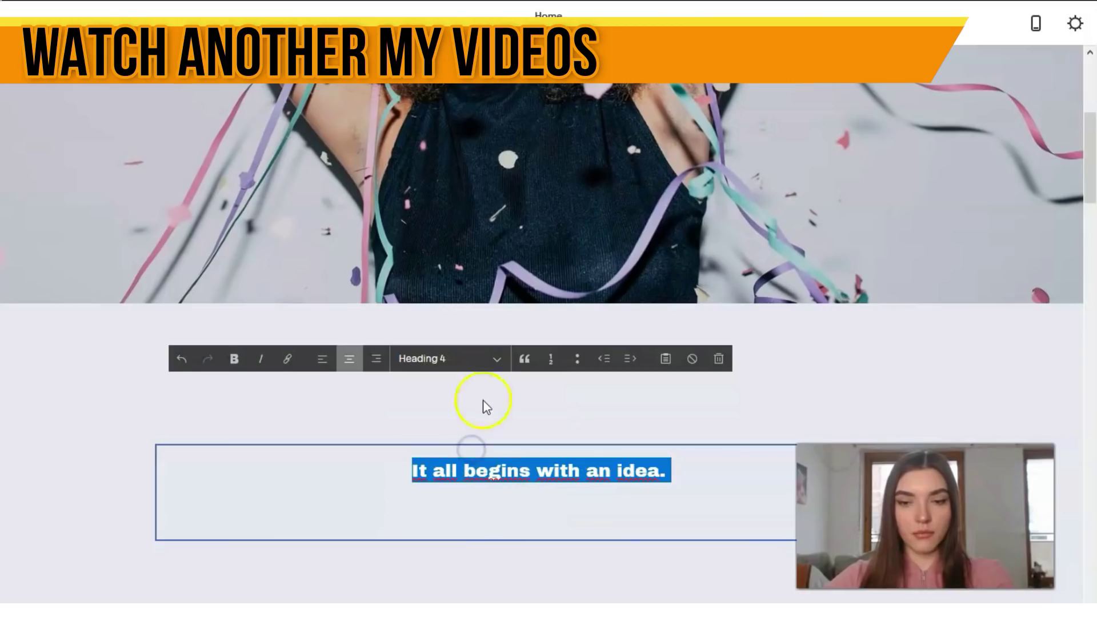
{"action": "left_click", "coordinate": [496, 360]}
{"action": "left_click", "coordinate": [473, 427]}
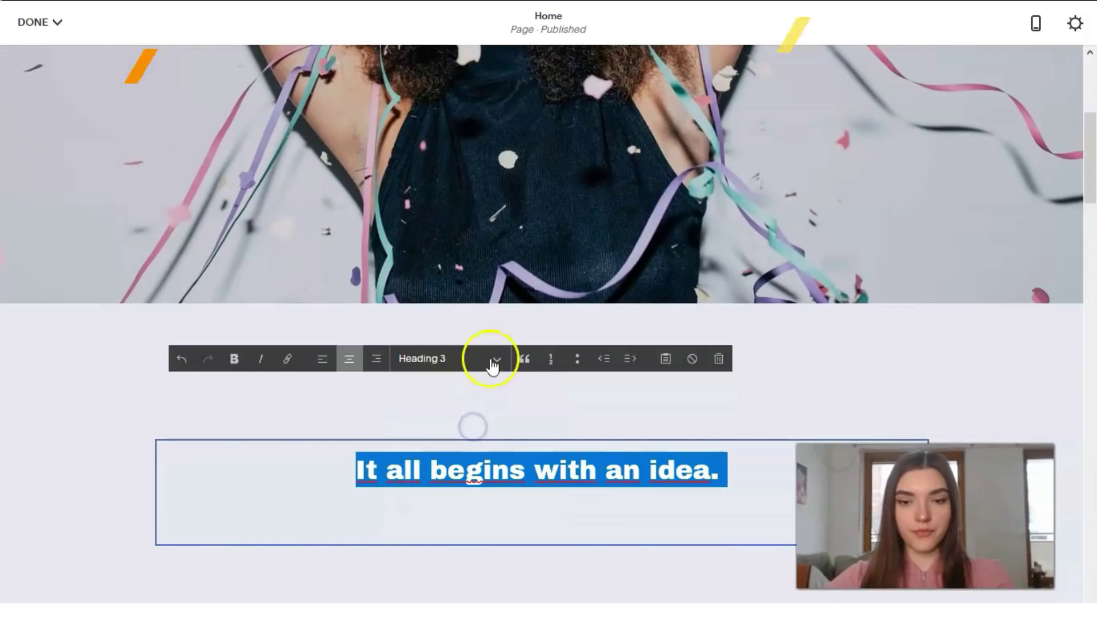
{"action": "left_click", "coordinate": [619, 502]}
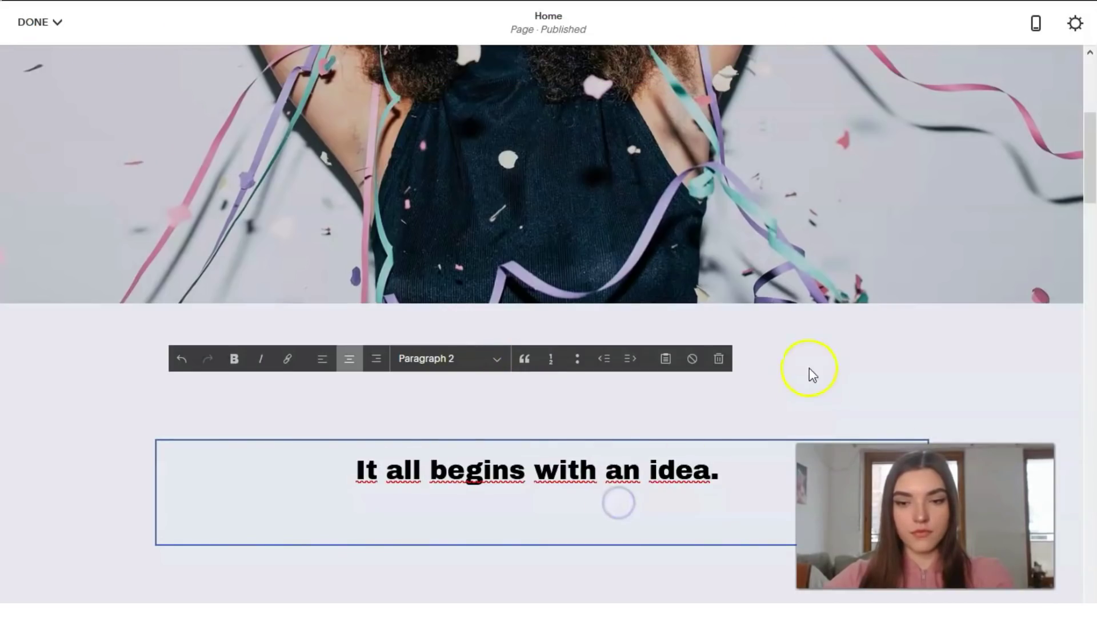
Finish editing the 'It all begins with an idea.' text block.
{"action": "left_click", "coordinate": [829, 348]}
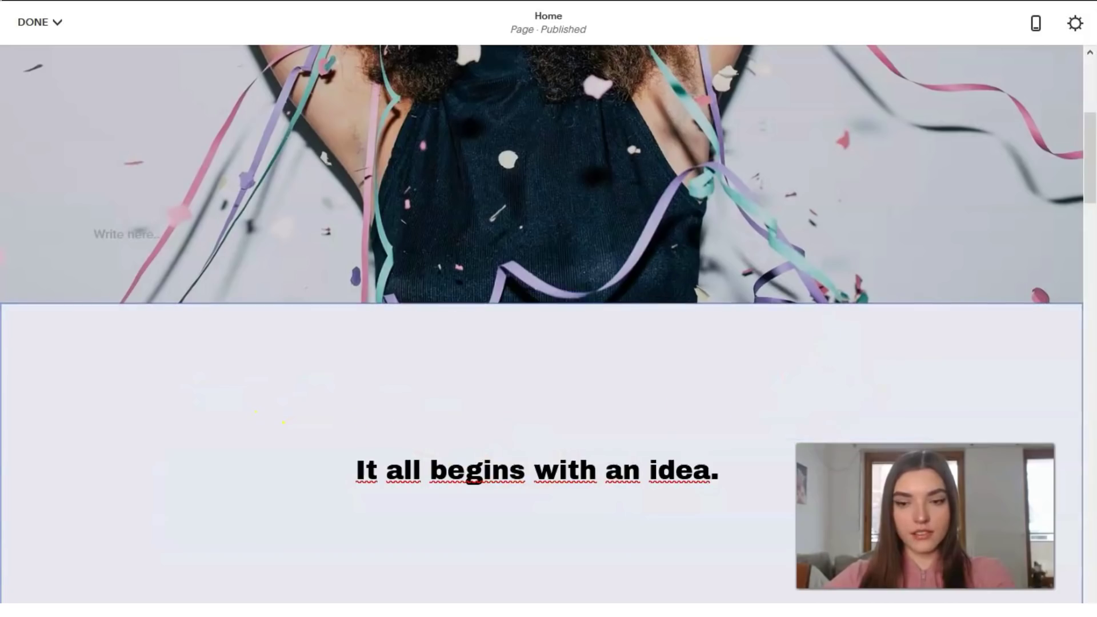
{"action": "scroll", "coordinate": [698, 412], "scroll_direction": "down", "scroll_amount": 6}
{"action": "scroll", "coordinate": [698, 355], "scroll_direction": "up", "scroll_amount": 6}
{"action": "scroll", "coordinate": [601, 264], "scroll_direction": "up", "scroll_amount": 5}
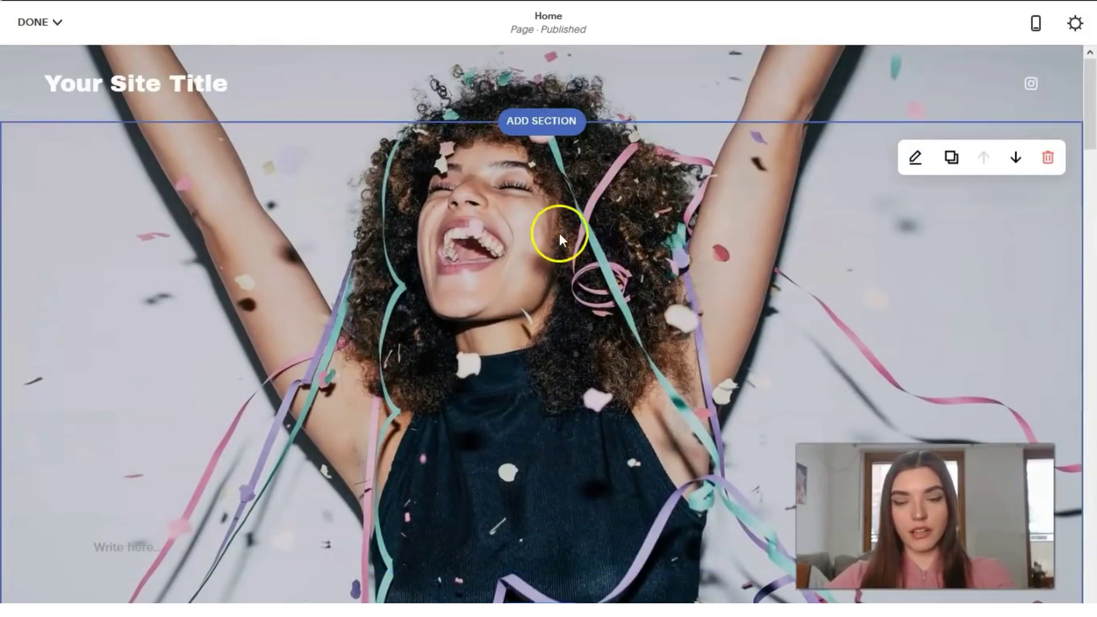
{"action": "scroll", "coordinate": [557, 237], "scroll_direction": "down", "scroll_amount": 10}
{"action": "scroll", "coordinate": [514, 217], "scroll_direction": "up", "scroll_amount": 4}
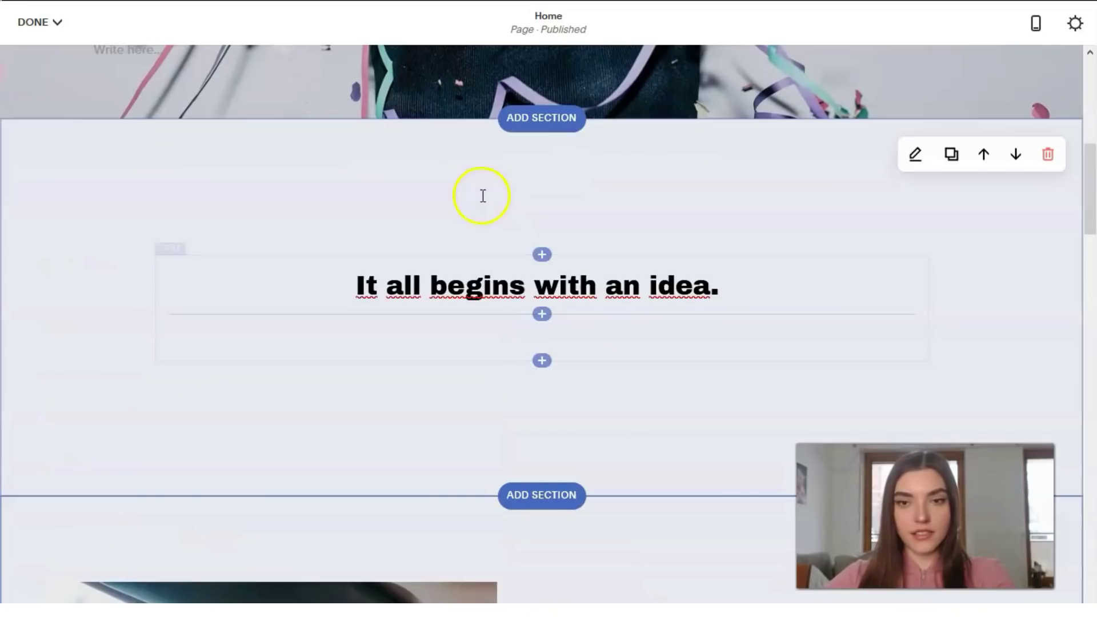
Preview White Minimal, White Bold, Dark Minimal, Dark Bold and Black Minimal section themes.
{"action": "left_click", "coordinate": [914, 162]}
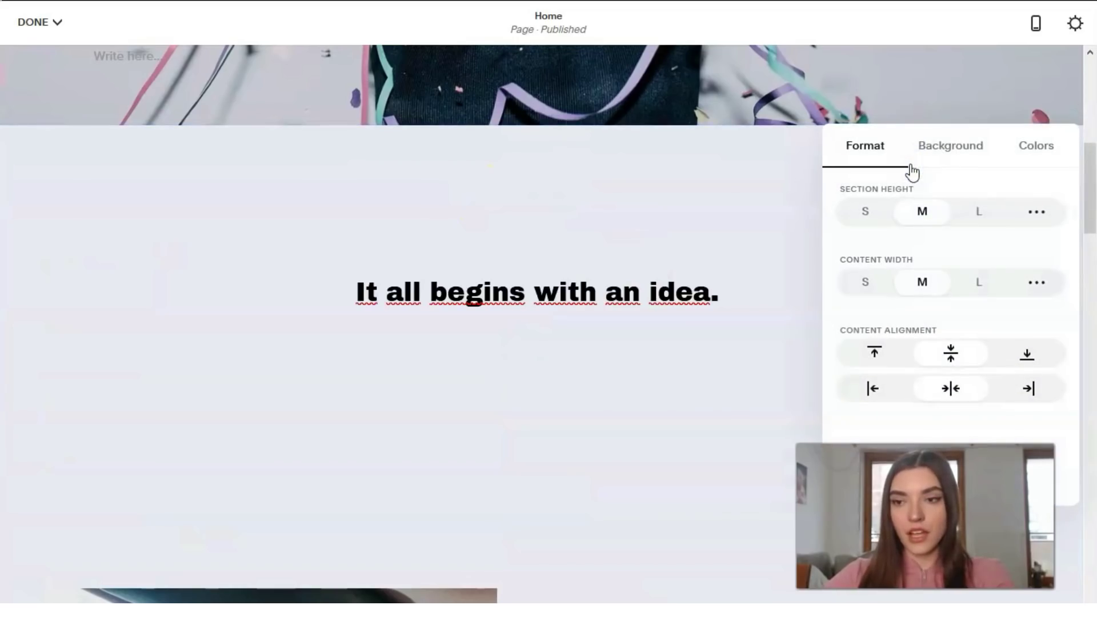
{"action": "left_click", "coordinate": [1038, 164]}
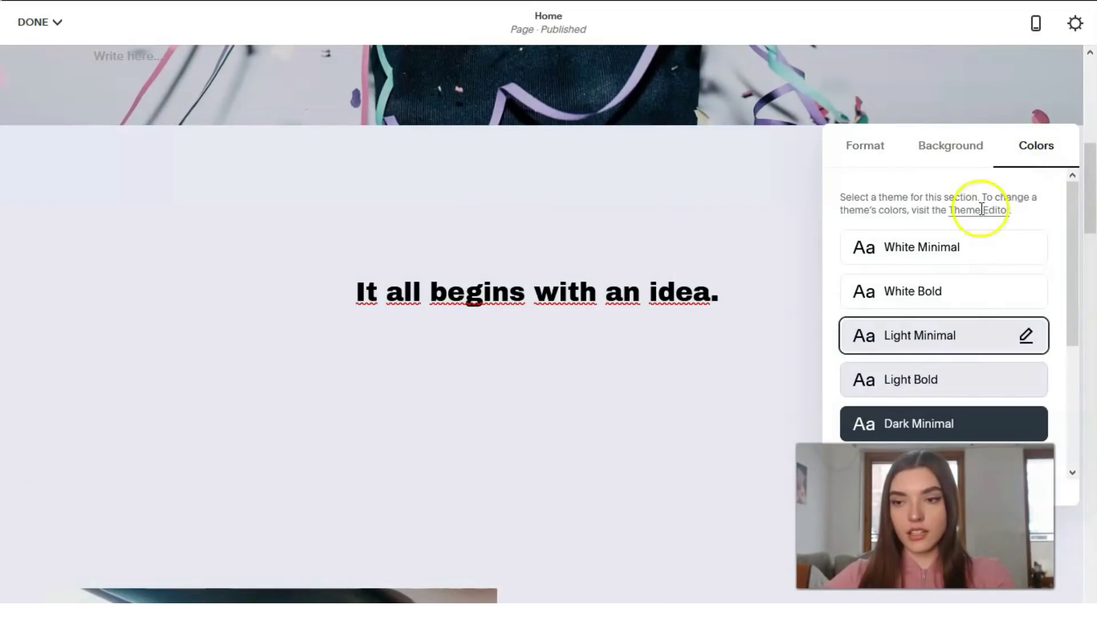
{"action": "left_click", "coordinate": [926, 255]}
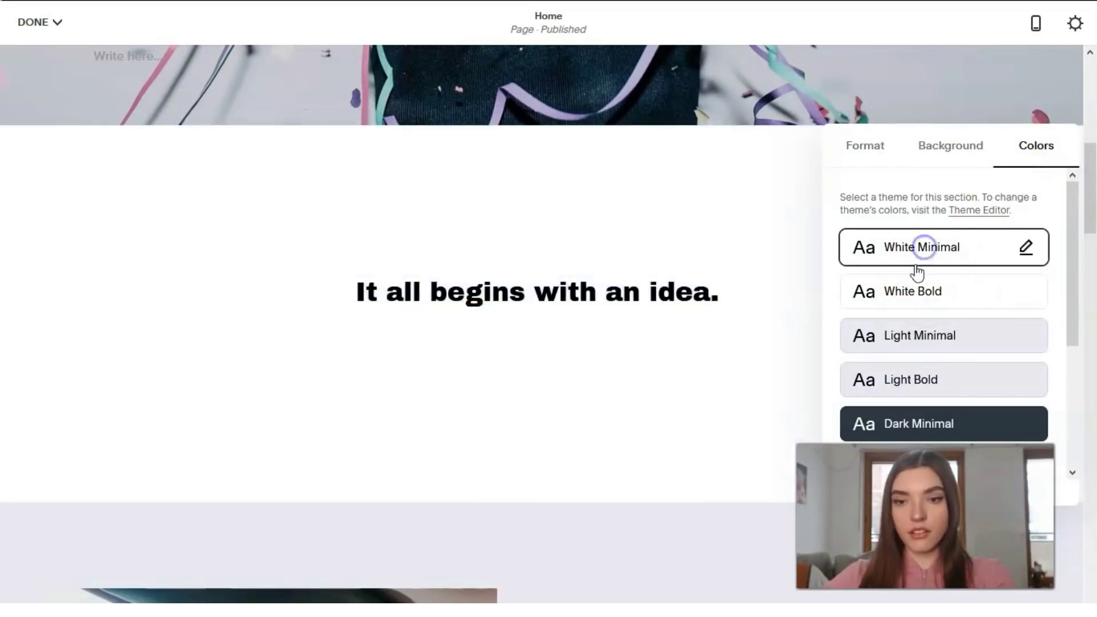
{"action": "left_click", "coordinate": [919, 296]}
{"action": "scroll", "coordinate": [925, 309], "scroll_direction": "down", "scroll_amount": 3}
{"action": "left_click", "coordinate": [925, 283]}
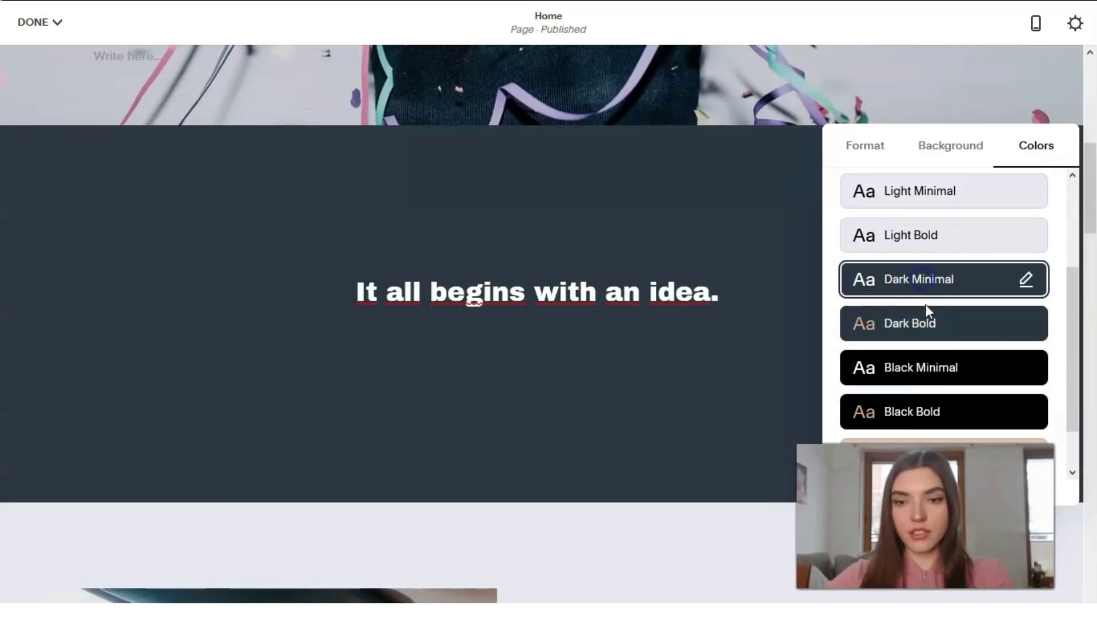
{"action": "left_click", "coordinate": [933, 330]}
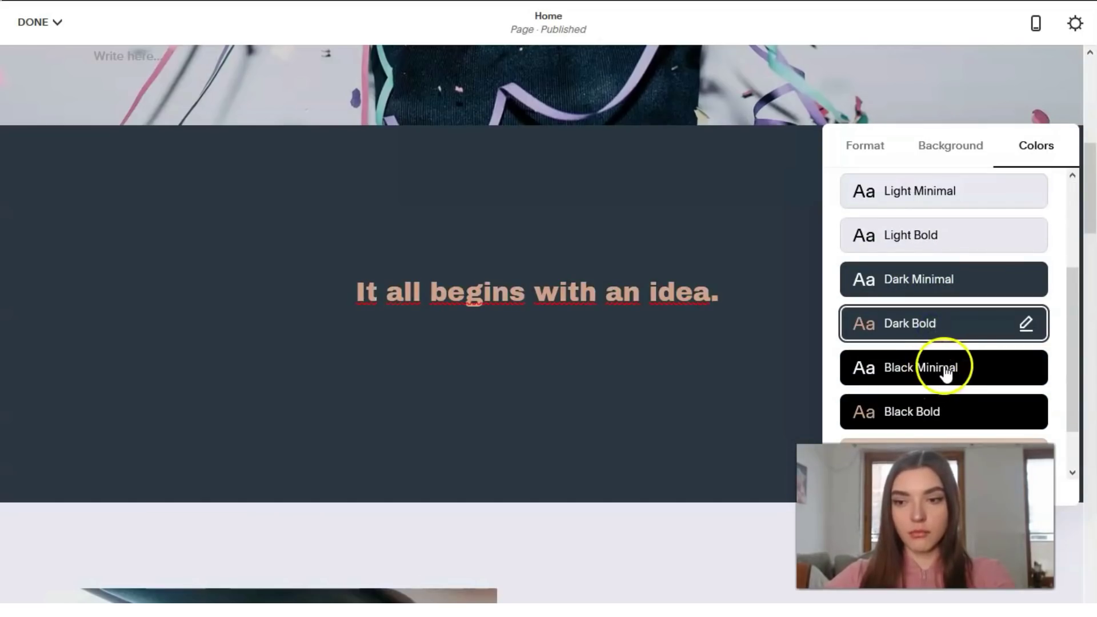
{"action": "left_click", "coordinate": [946, 371]}
Compare Black Bold, Accent Dark and Accent Light, then settle on Black Minimal.
{"action": "scroll", "coordinate": [943, 372], "scroll_direction": "down", "scroll_amount": 2}
{"action": "left_click", "coordinate": [945, 360]}
{"action": "left_click", "coordinate": [928, 402]}
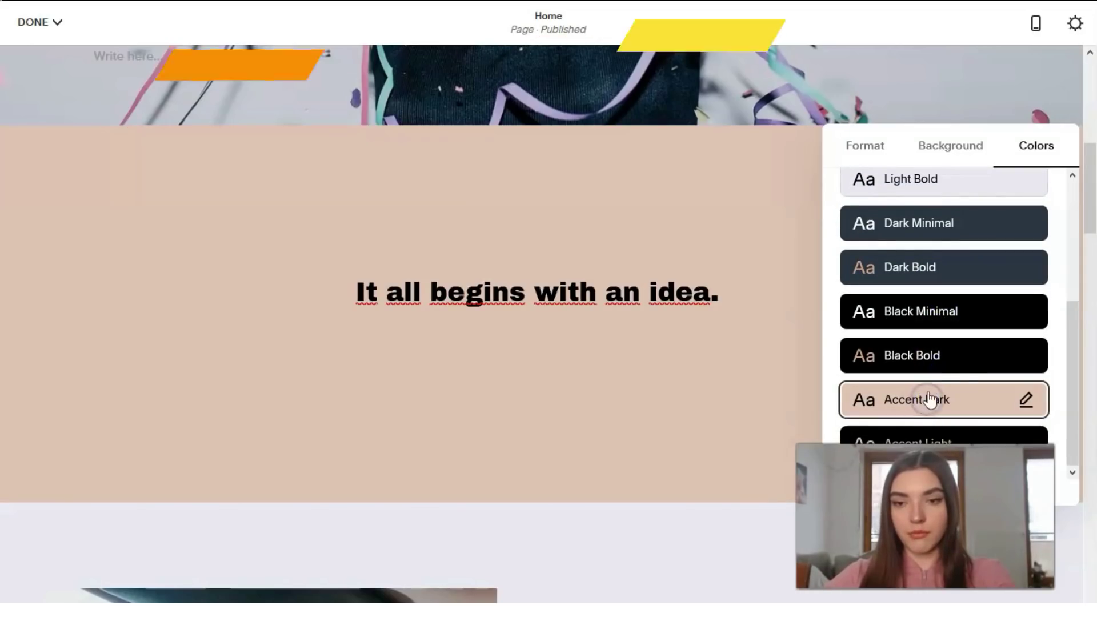
{"action": "left_click", "coordinate": [1008, 438]}
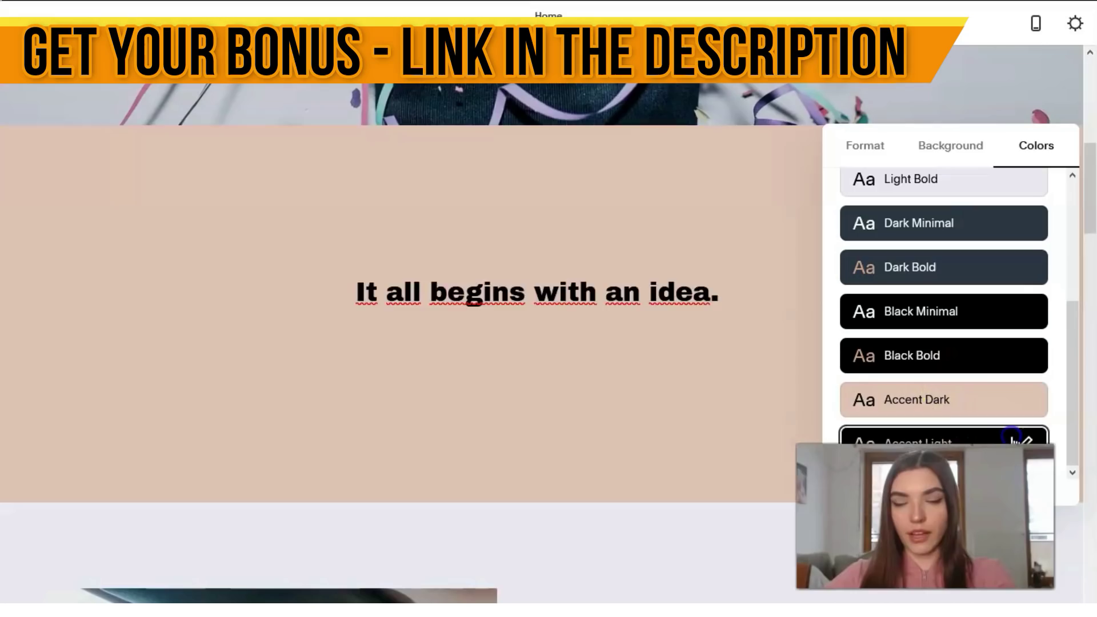
{"action": "left_click", "coordinate": [965, 313]}
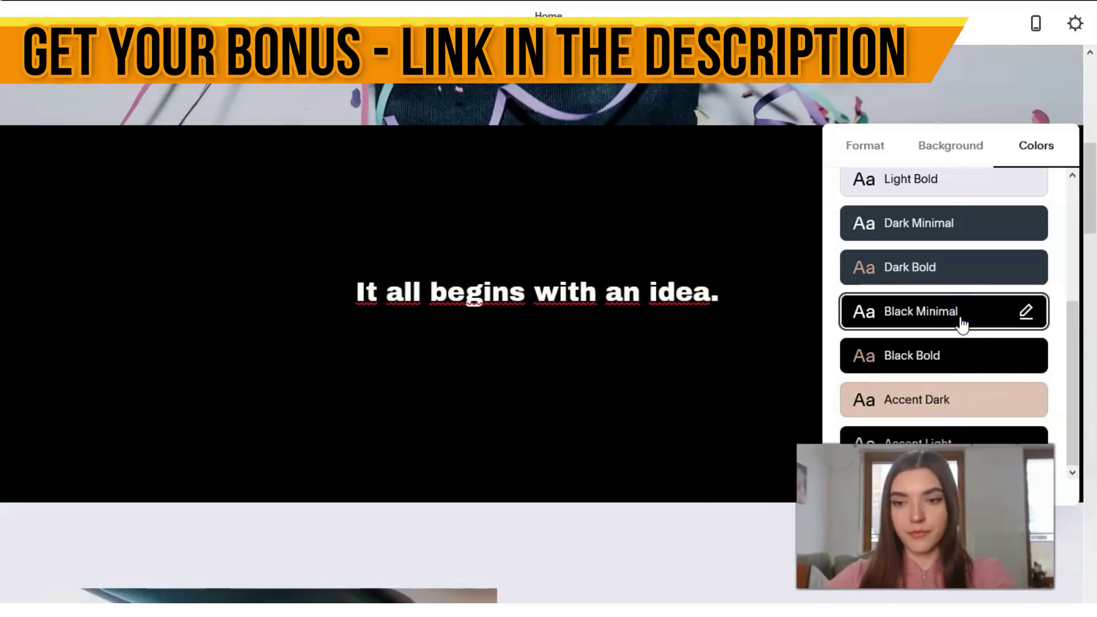
{"action": "left_click", "coordinate": [932, 360]}
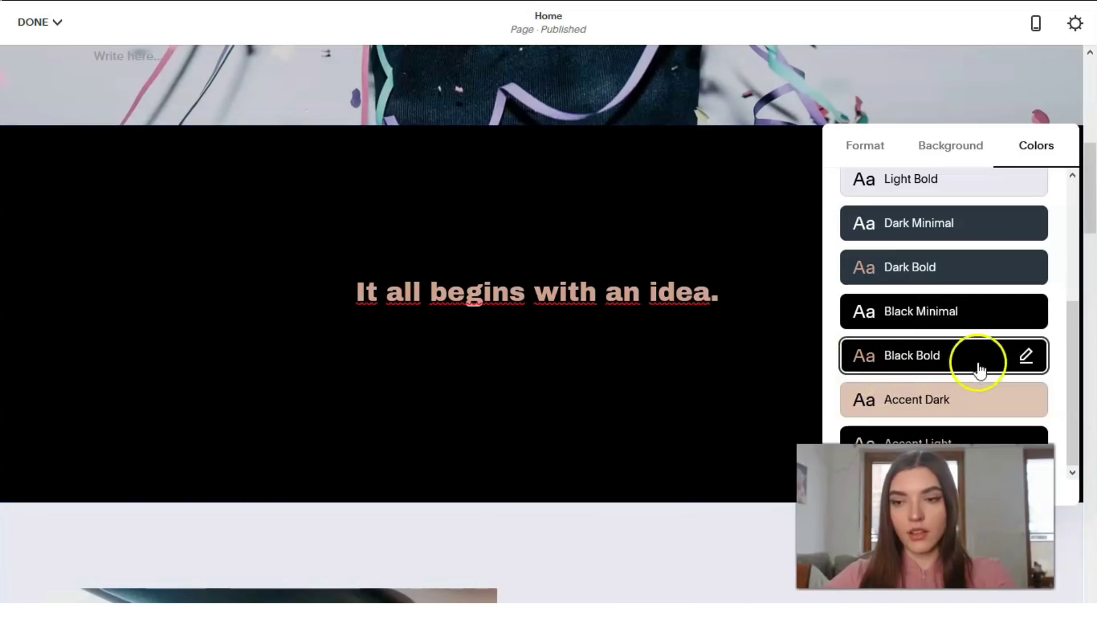
{"action": "left_click", "coordinate": [952, 317]}
{"action": "left_click", "coordinate": [709, 505]}
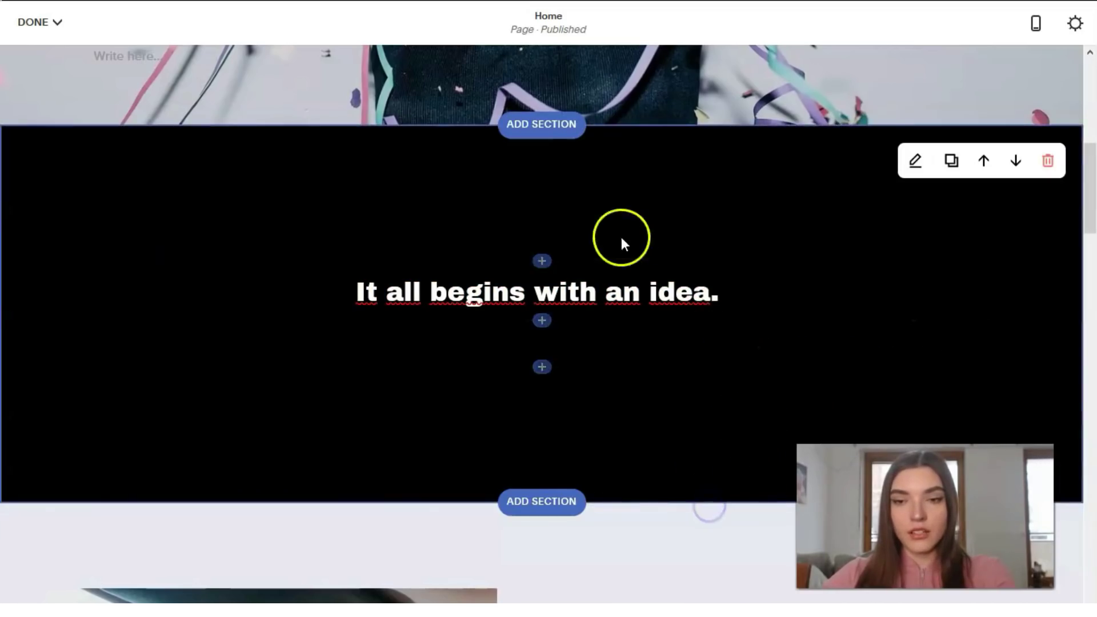
{"action": "scroll", "coordinate": [698, 280], "scroll_direction": "up", "scroll_amount": 2}
{"action": "scroll", "coordinate": [662, 334], "scroll_direction": "up", "scroll_amount": 7}
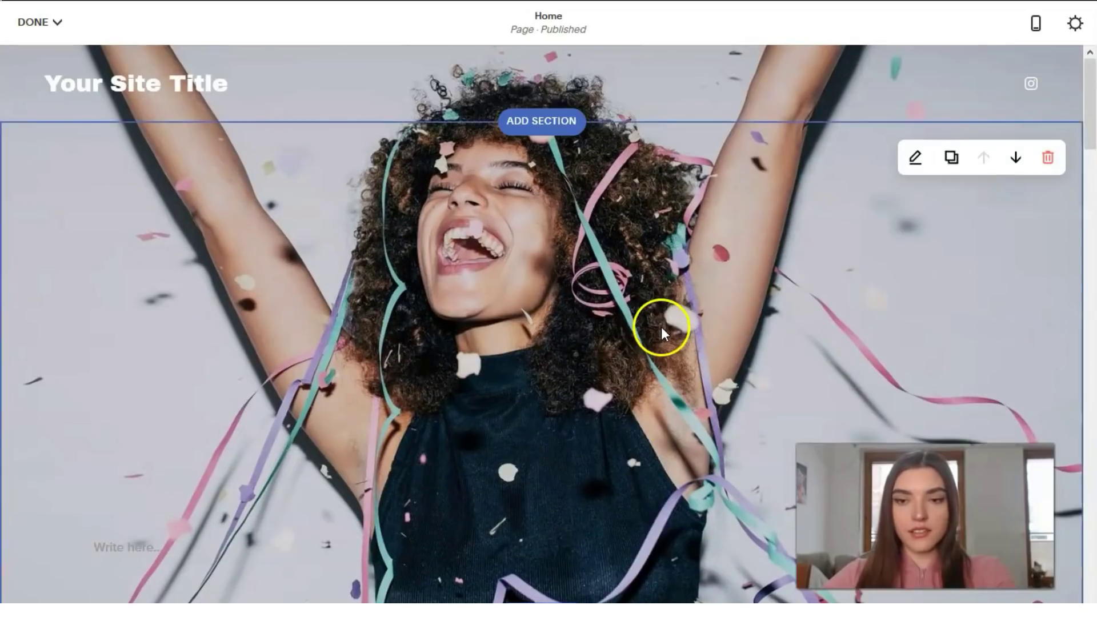
{"action": "scroll", "coordinate": [662, 329], "scroll_direction": "down", "scroll_amount": 6}
{"action": "scroll", "coordinate": [644, 246], "scroll_direction": "down", "scroll_amount": 4}
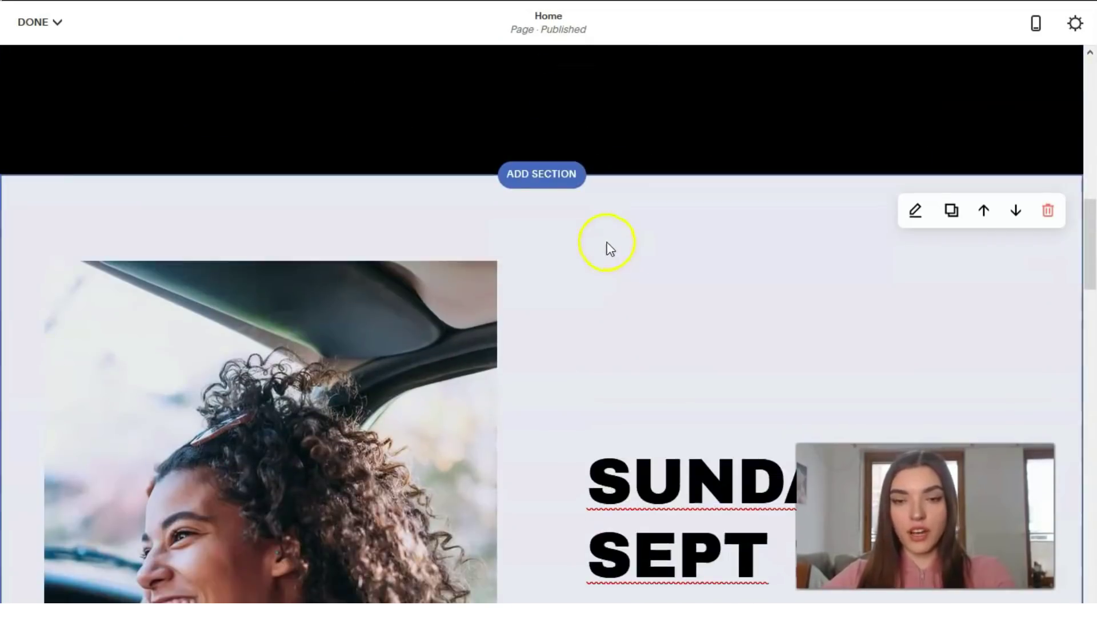
{"action": "scroll", "coordinate": [608, 234], "scroll_direction": "down", "scroll_amount": 5}
{"action": "scroll", "coordinate": [571, 223], "scroll_direction": "up", "scroll_amount": 3}
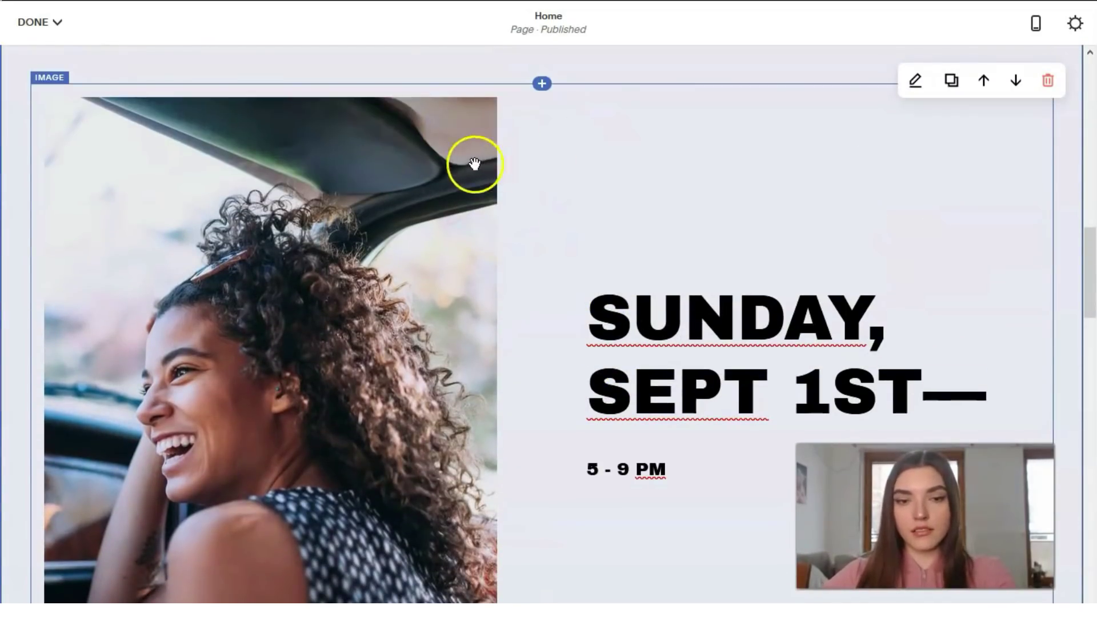
{"action": "scroll", "coordinate": [680, 358], "scroll_direction": "down", "scroll_amount": 4}
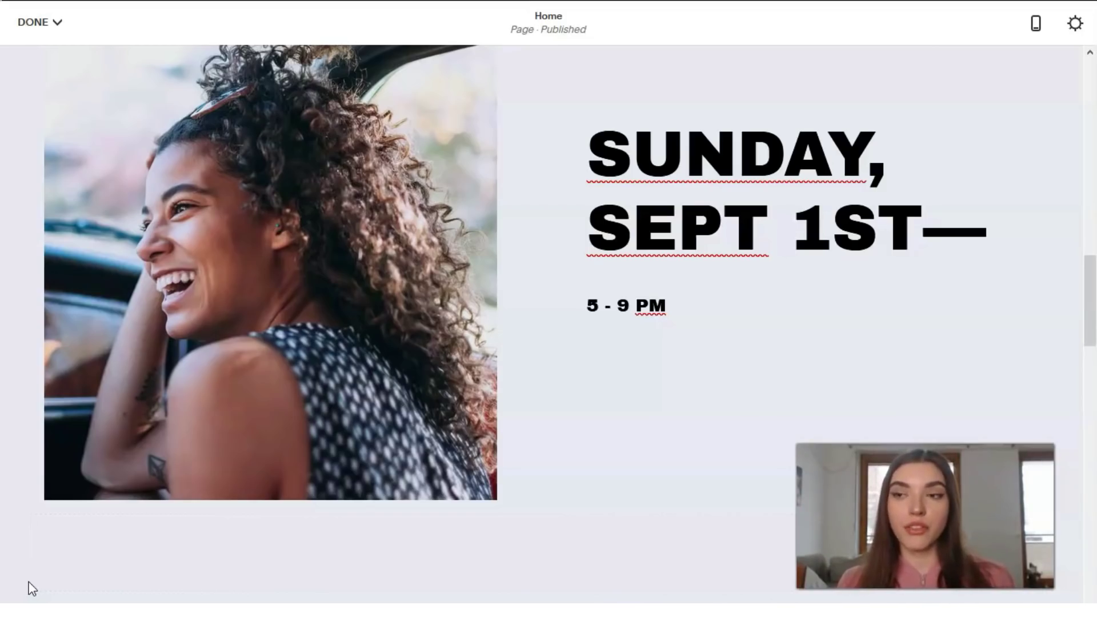
{"action": "left_click", "coordinate": [32, 586]}
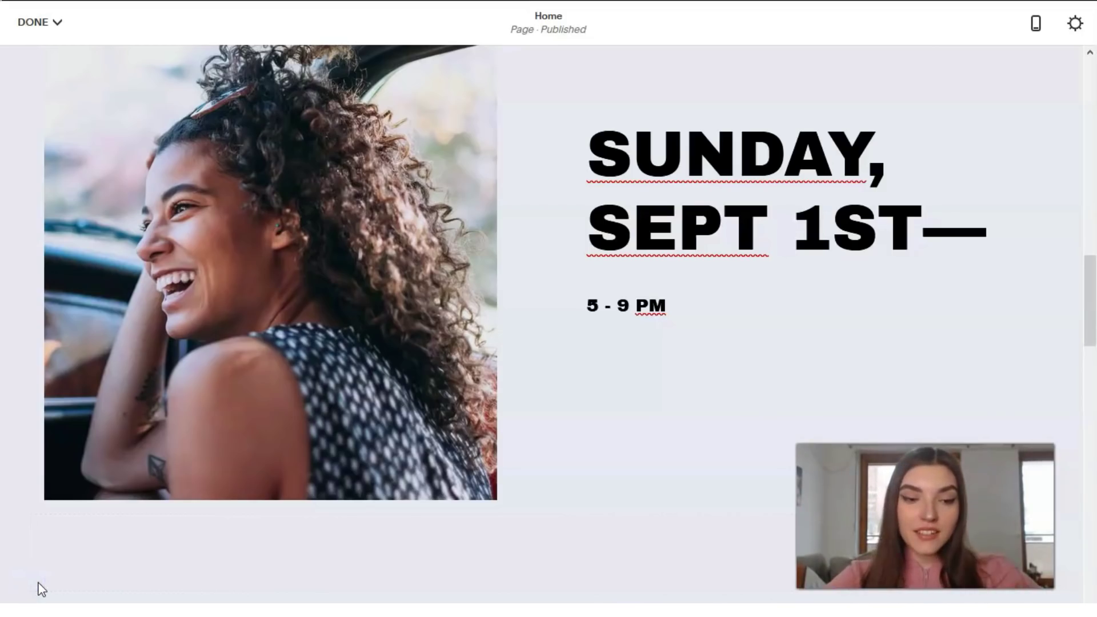